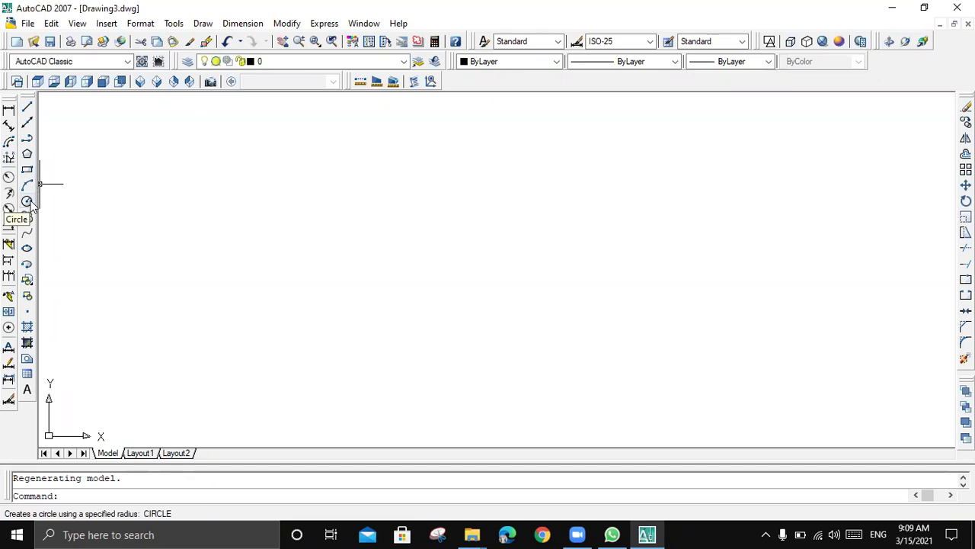
Step: Draw a circle with a radius of about 101 units in the middle of the drawing area
left_click(27, 202)
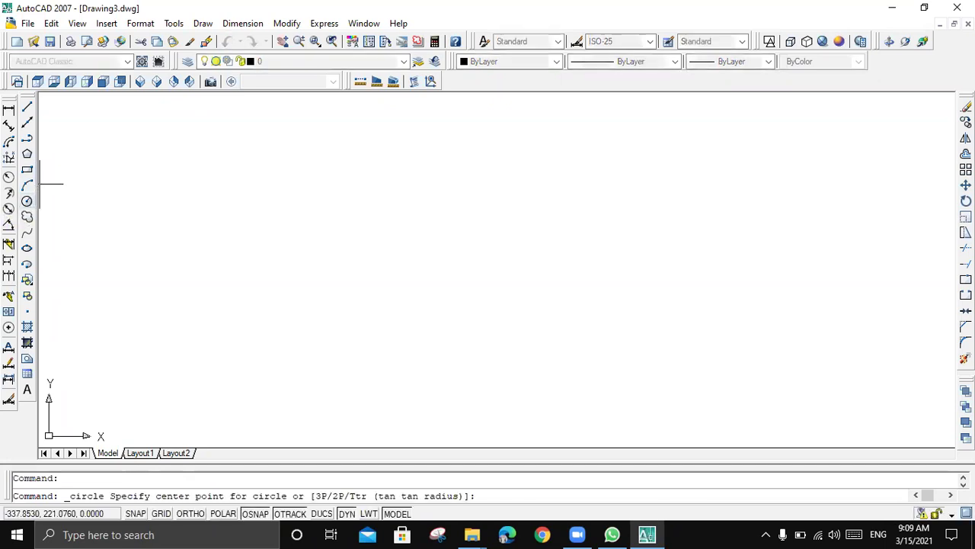
left_click(449, 266)
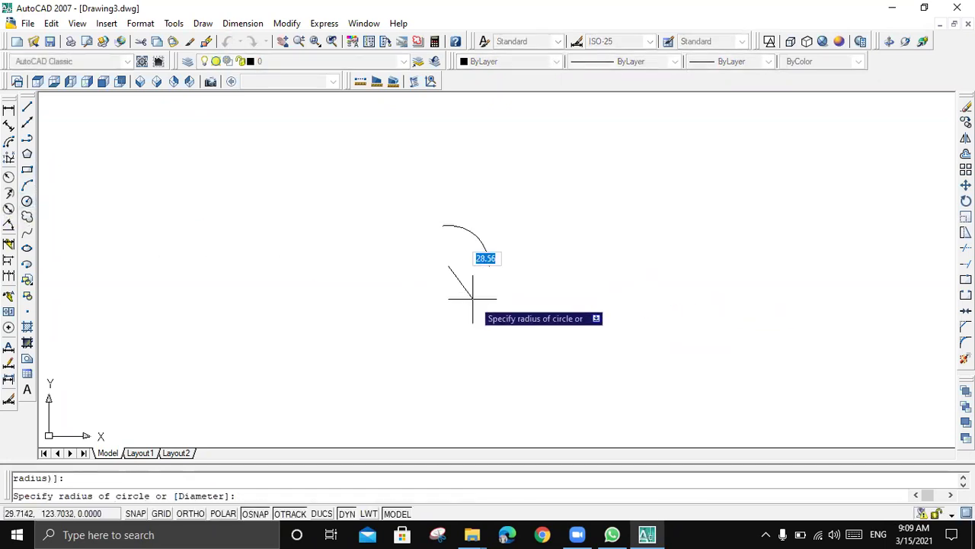
left_click(519, 363)
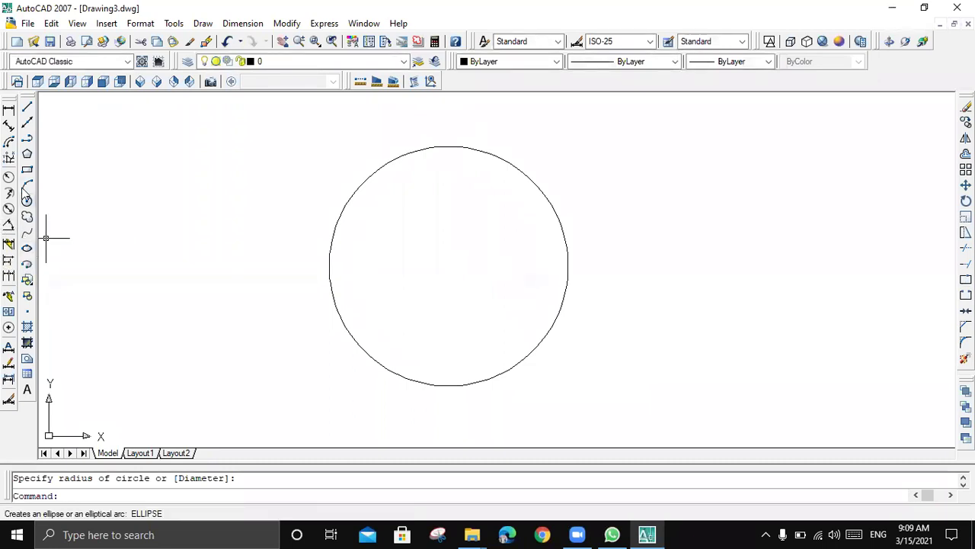
Step: Draw a small 5-sided polygon, circumscribed about a circle, centered on the large circle's right quadrant point
left_click(27, 155)
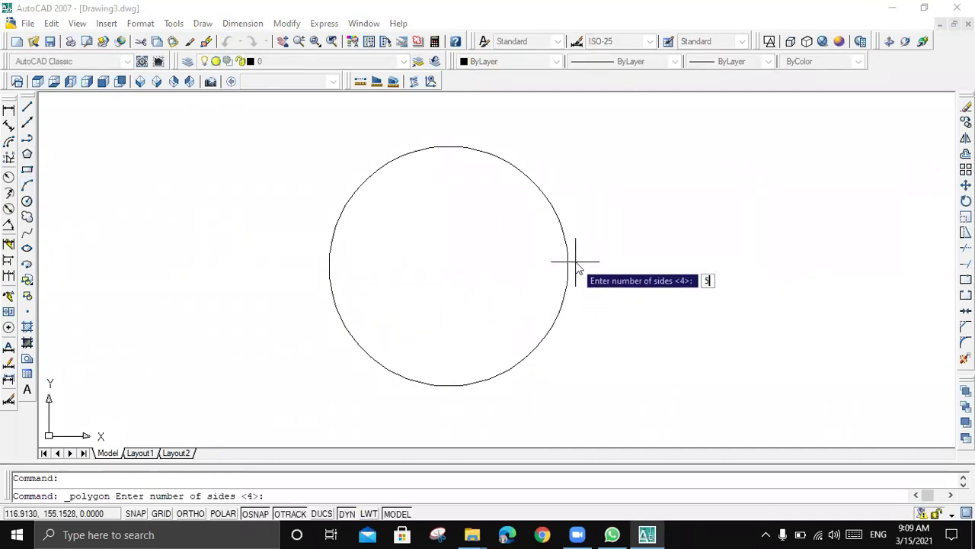
type("5")
key("Return")
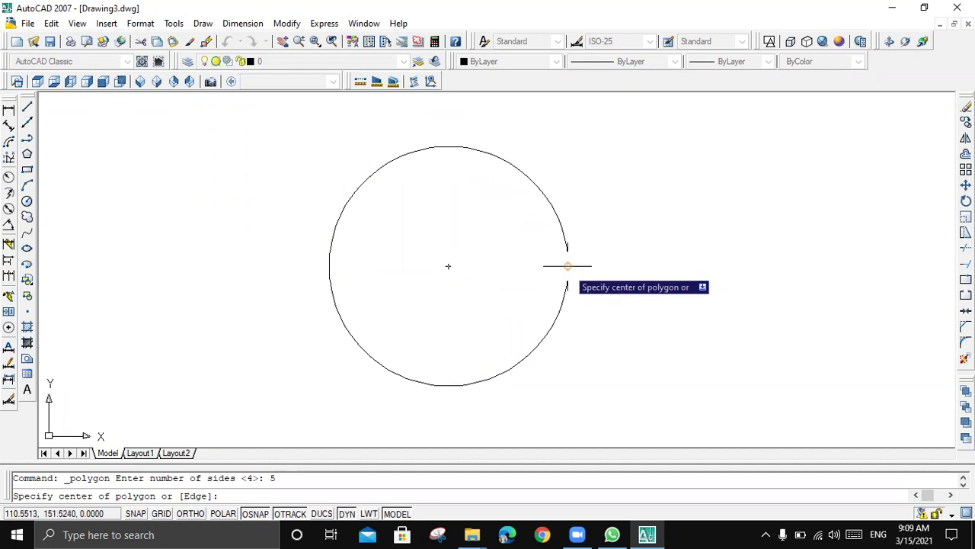
left_click(569, 266)
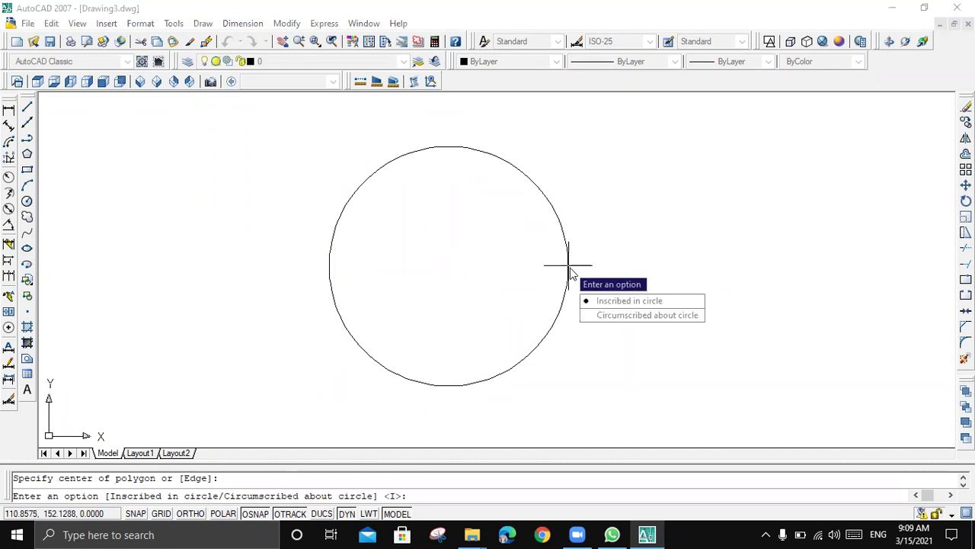
left_click(599, 315)
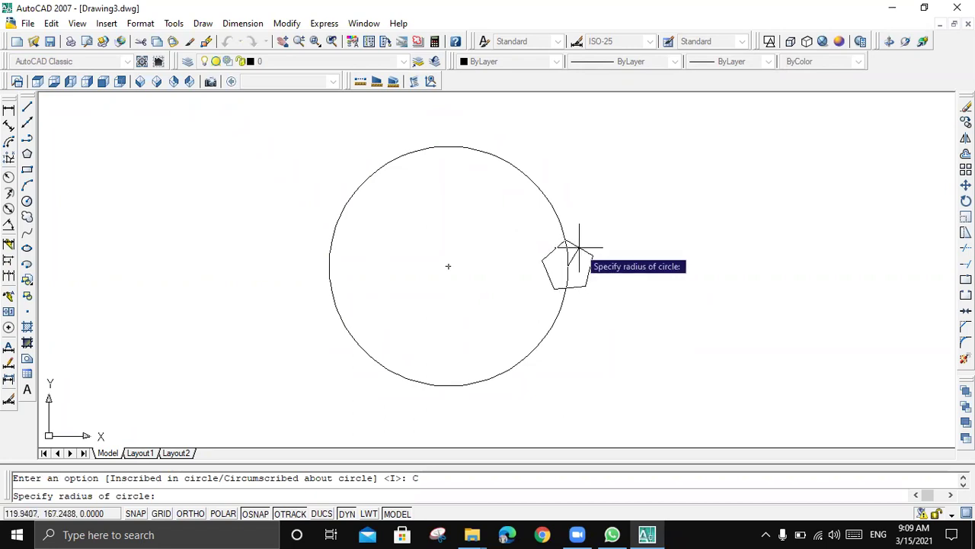
left_click(579, 243)
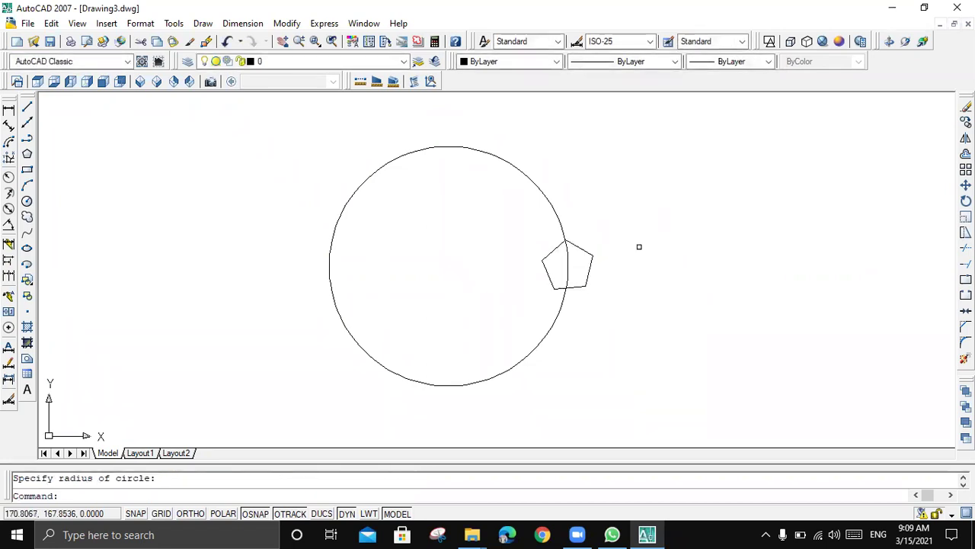
left_click(585, 250)
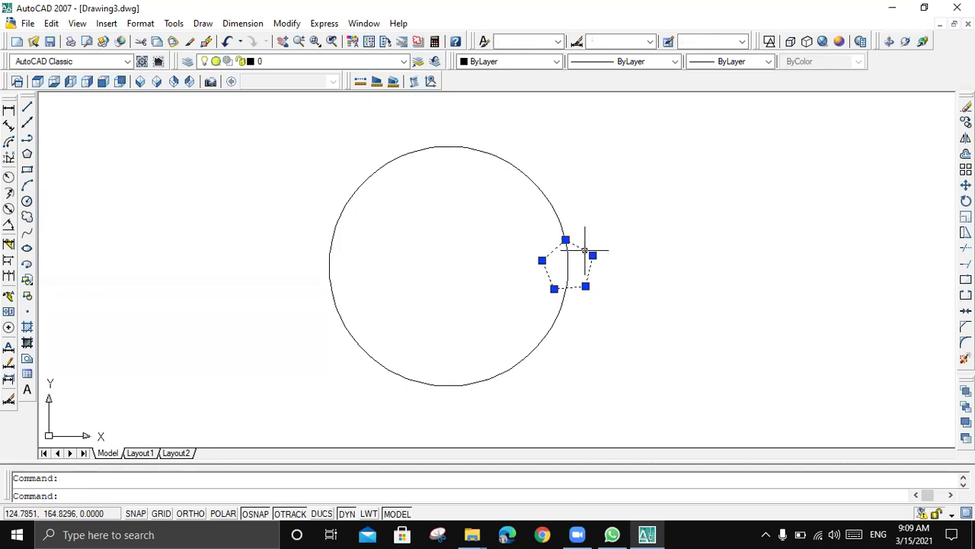
key("Escape")
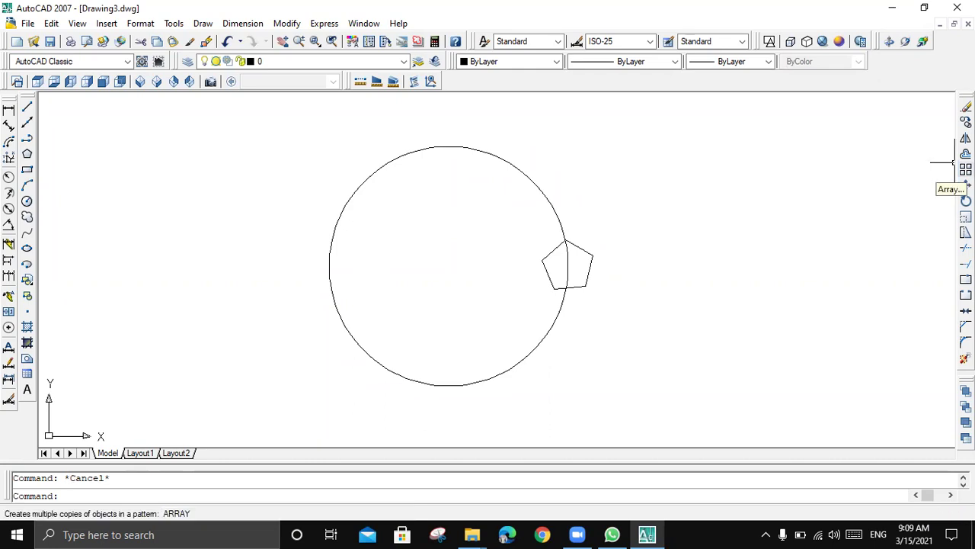
Step: Set up a polar array with the pentagon as its object and the circle's center as its center point
left_click(964, 167)
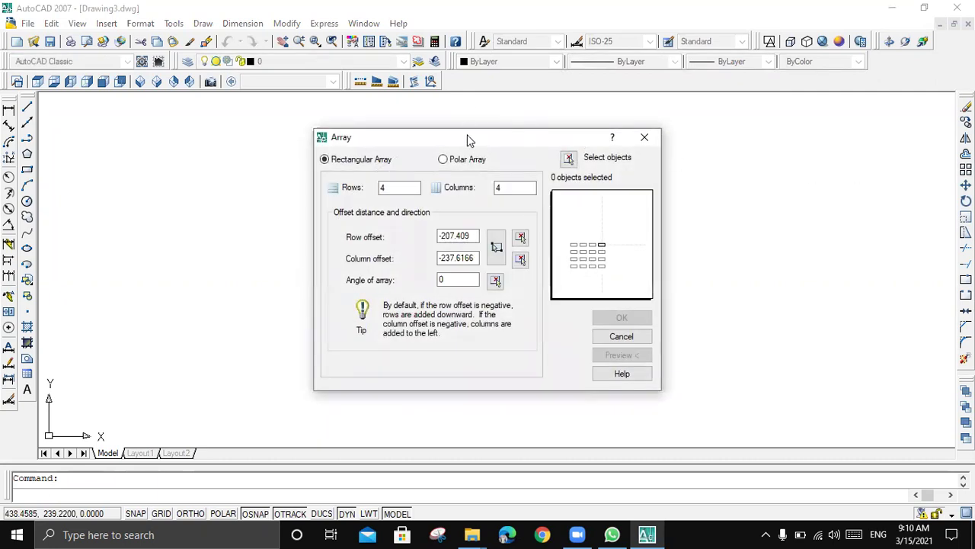
left_click_drag(469, 135, 753, 107)
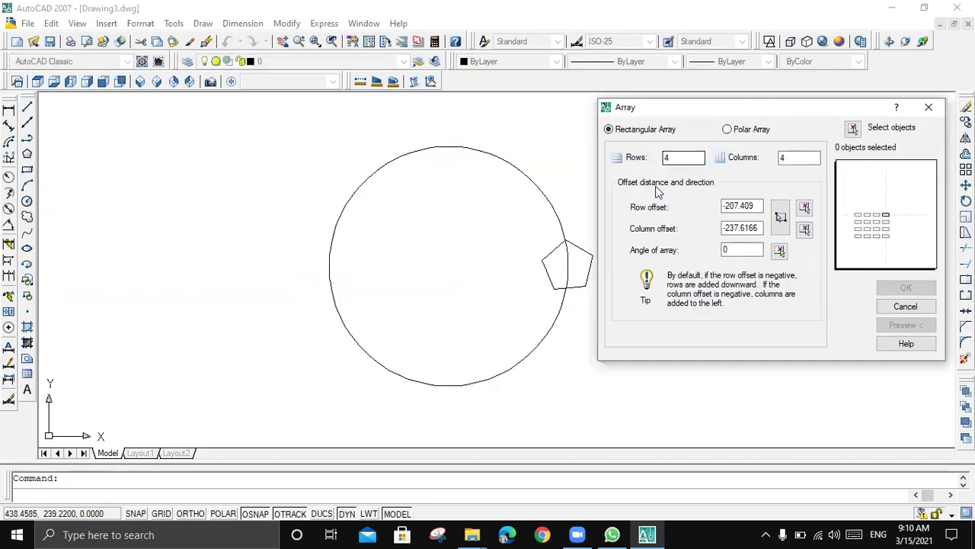
left_click(727, 130)
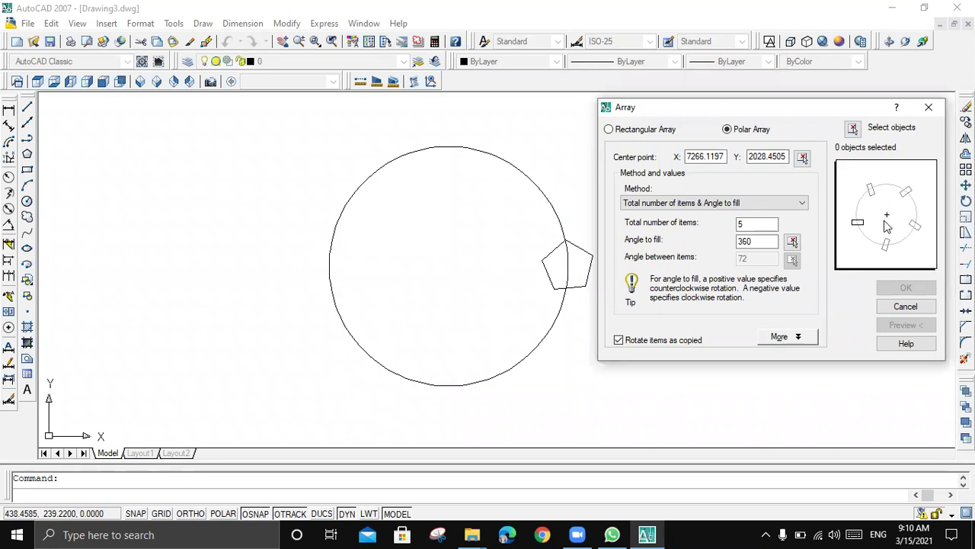
left_click(854, 129)
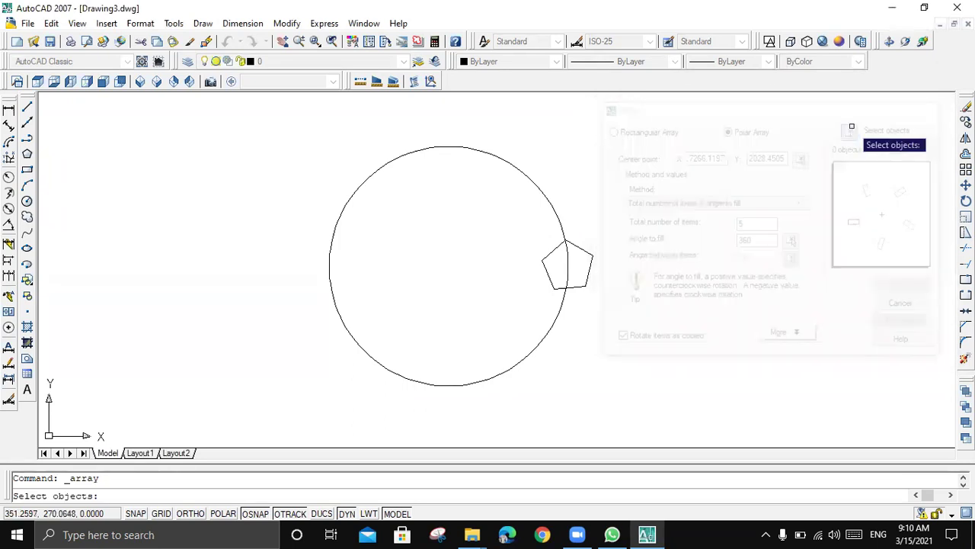
left_click(590, 253)
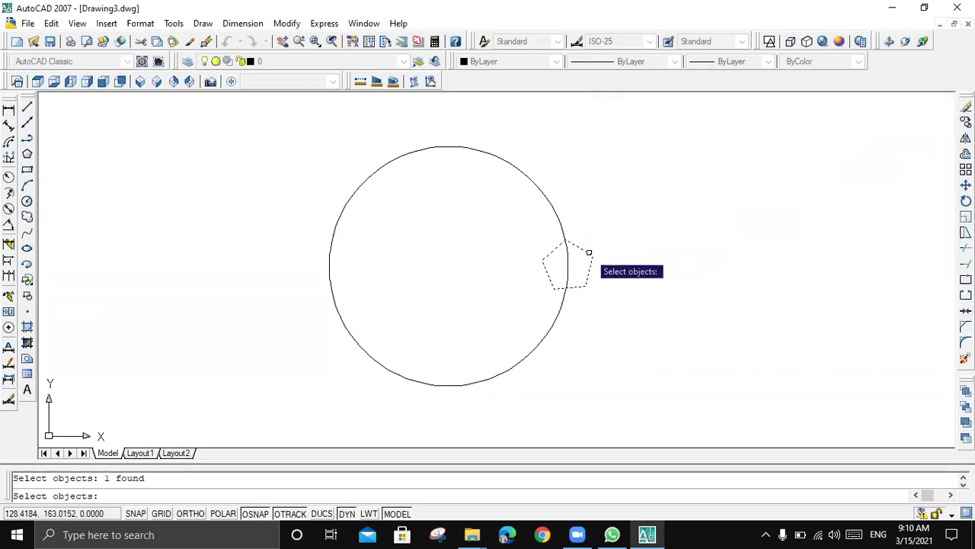
key("Return")
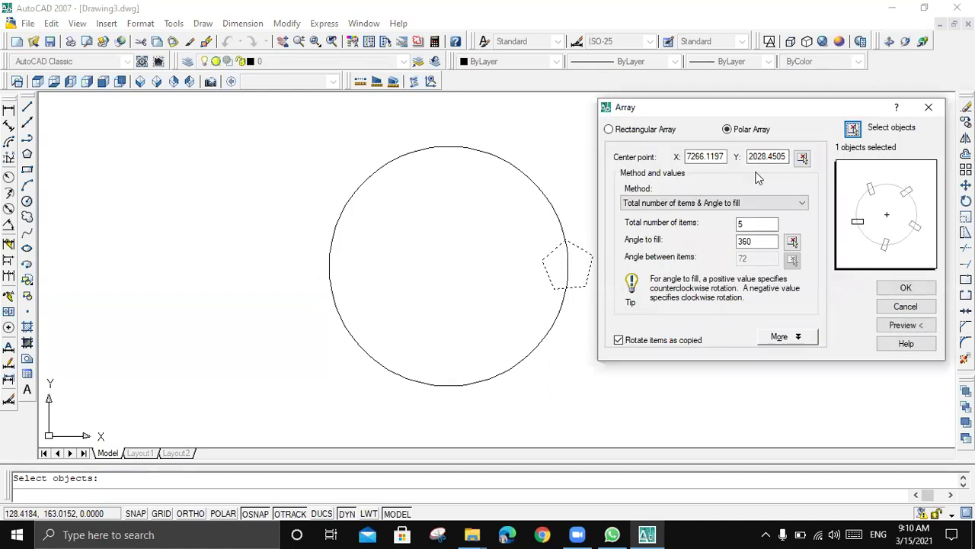
left_click(802, 157)
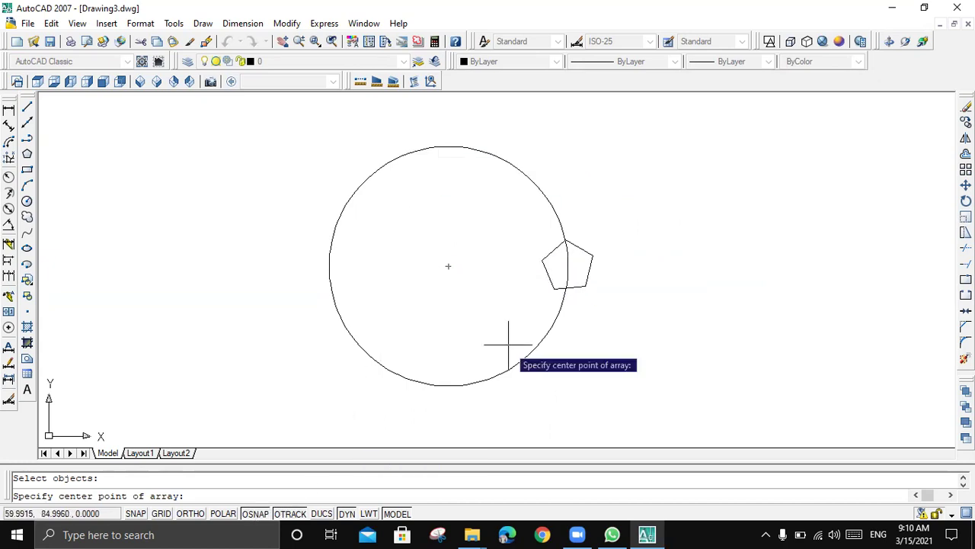
left_click(448, 266)
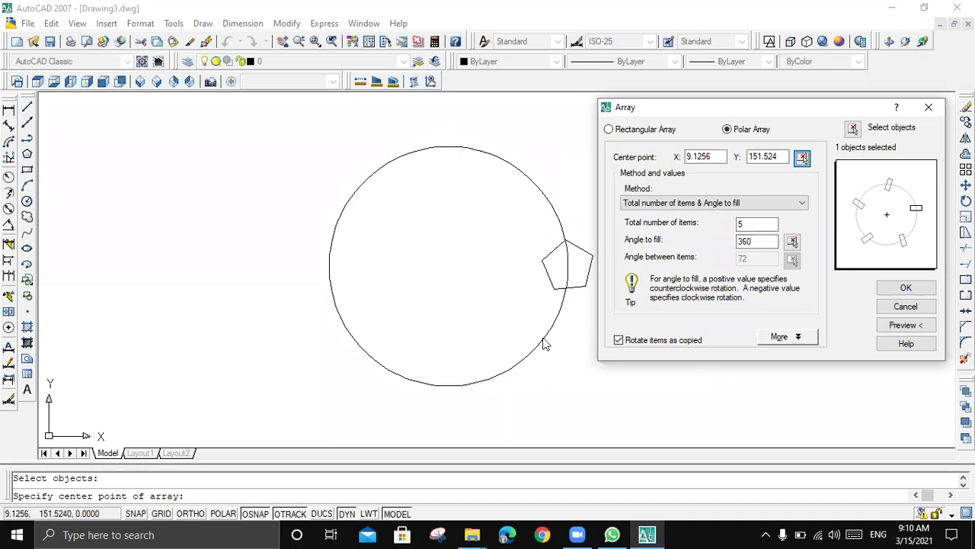
Step: Set the polar array to 6 items with a 360-degree fill angle, preview it and return to its settings
left_click(760, 223)
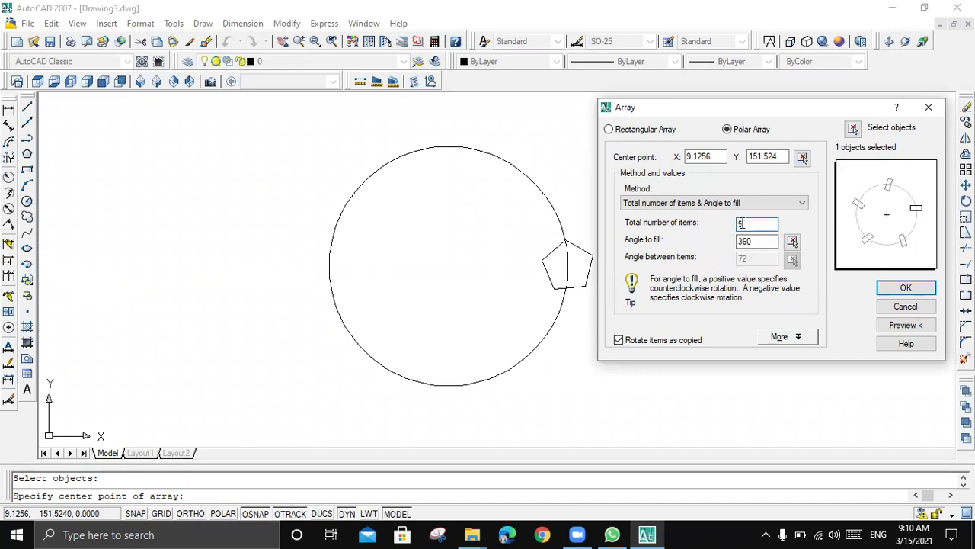
type("6")
left_click(755, 241)
left_click(754, 241)
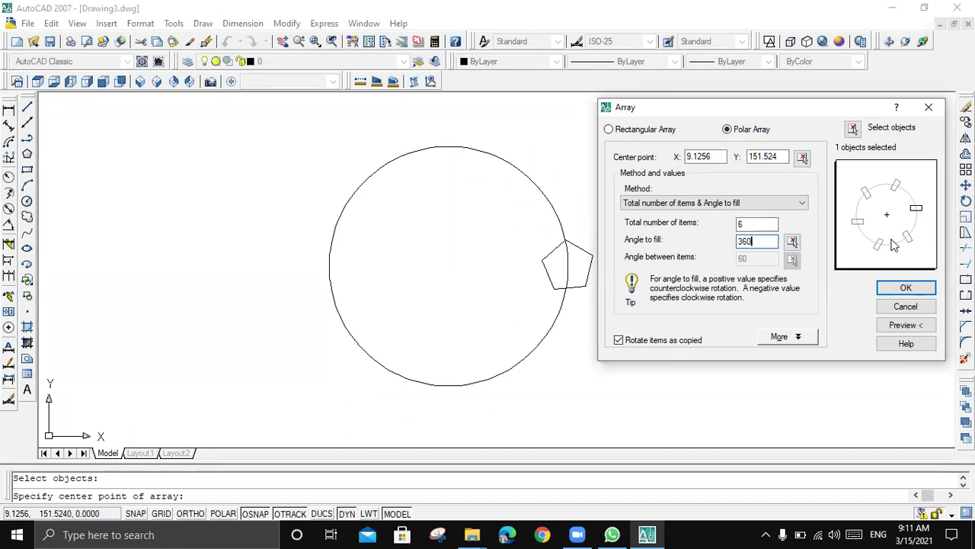
double_click(758, 241)
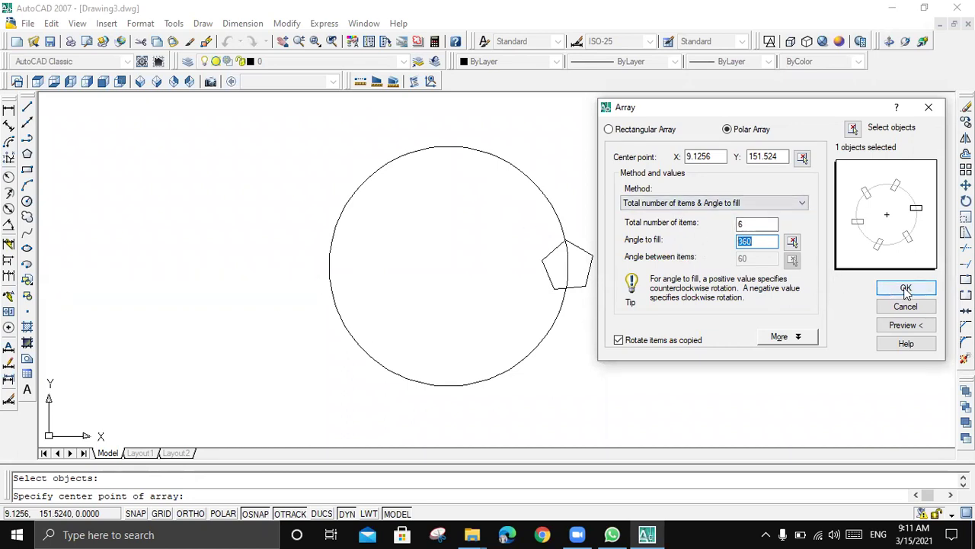
left_click(635, 129)
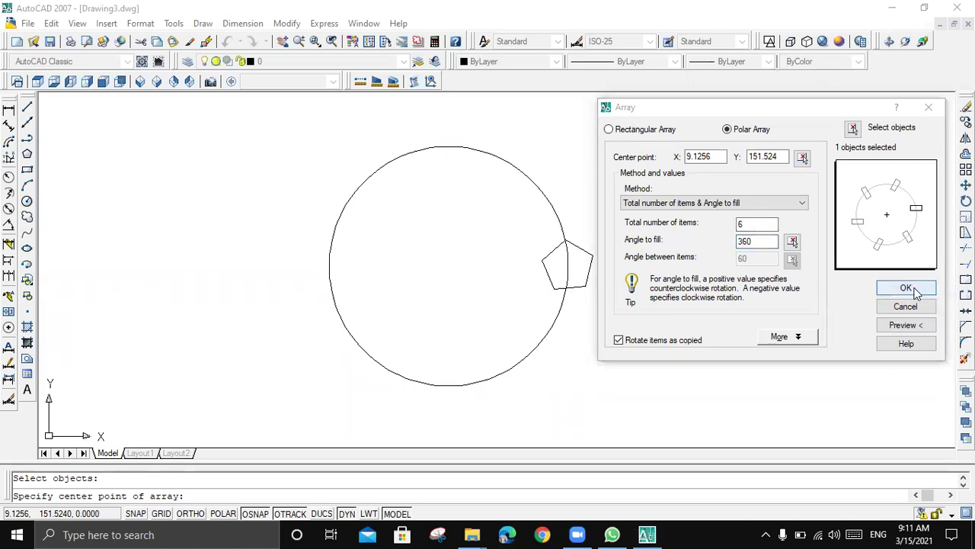
left_click(905, 325)
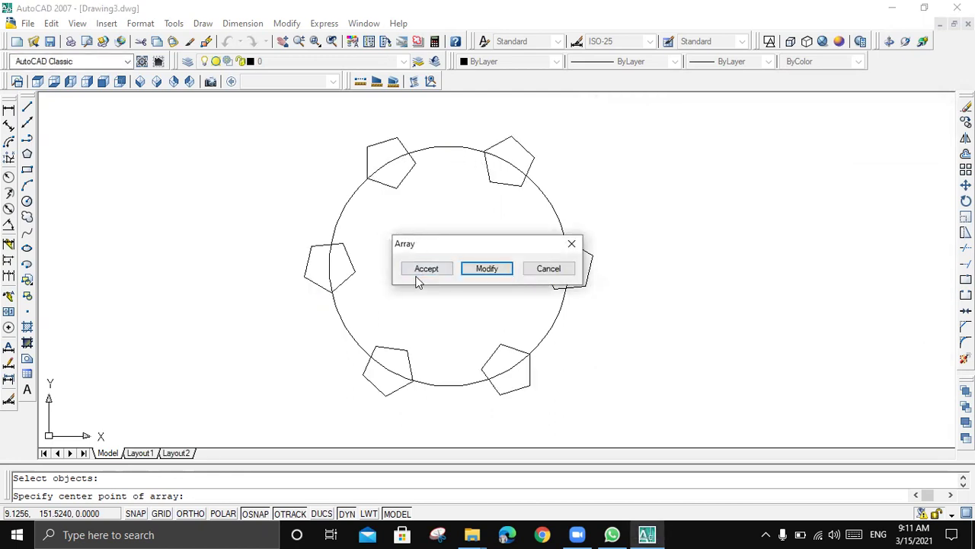
left_click(491, 269)
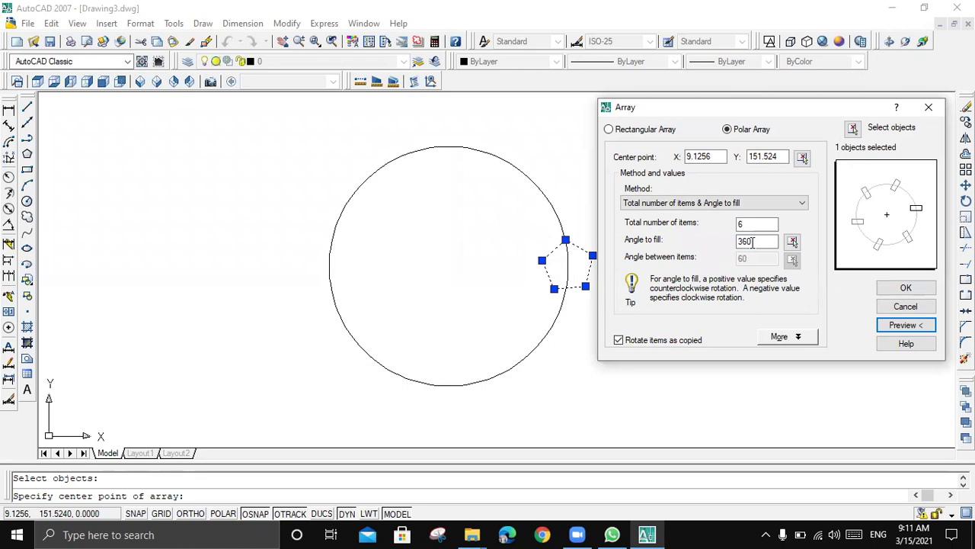
Step: Set the polar array to 8 items over 360 degrees, preview it and accept the result
left_click_drag(753, 223, 711, 220)
type("8")
key("Tab")
type("360")
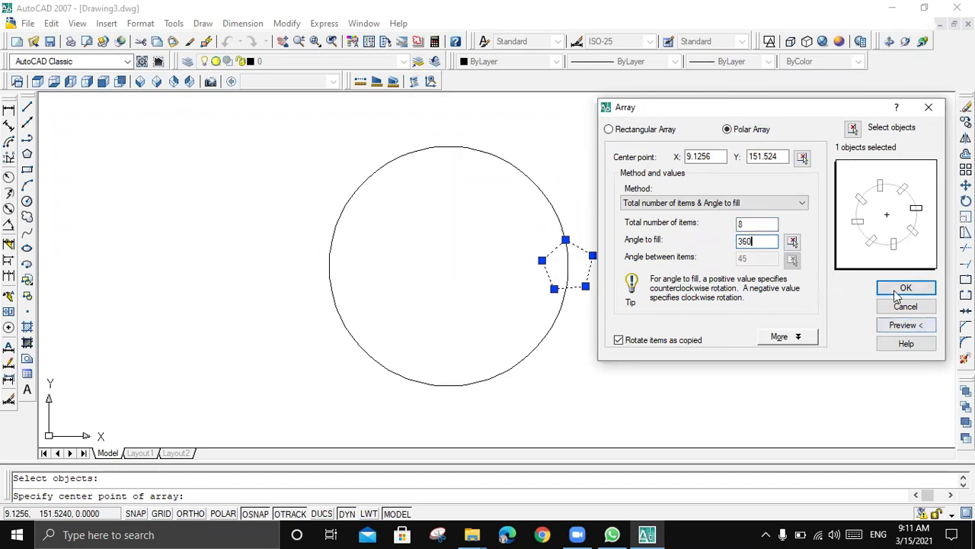
left_click(906, 325)
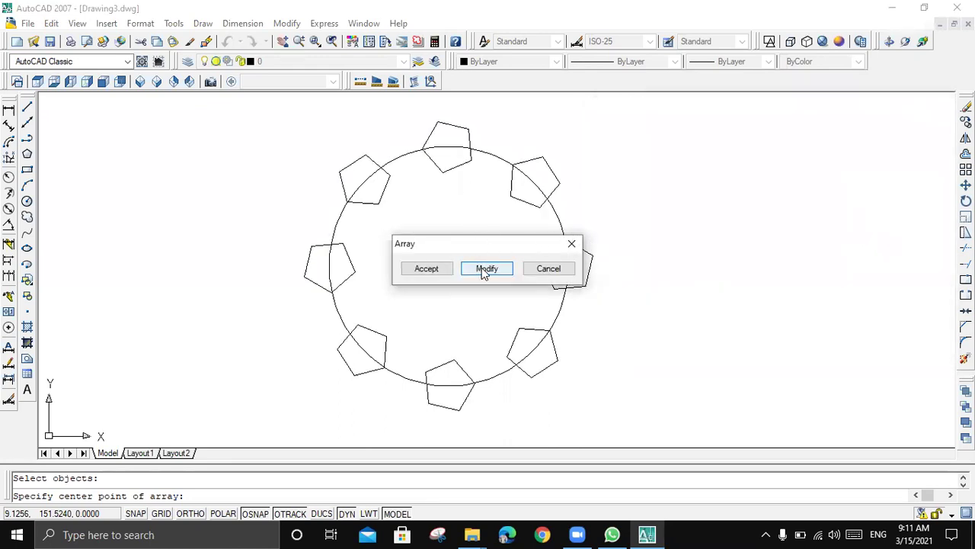
left_click(443, 269)
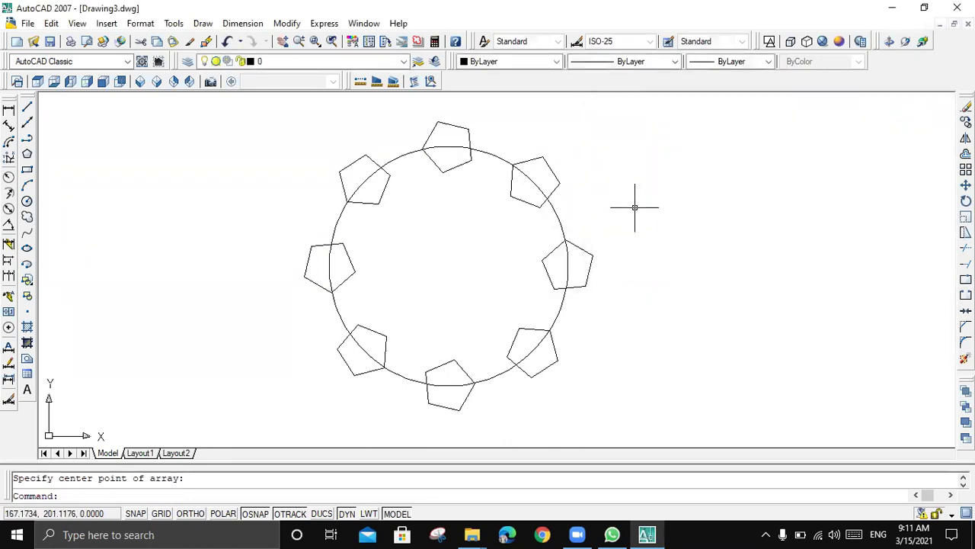
Step: Undo the pentagon array and start a new polar array with the original pentagon as its object
key("ctrl+z")
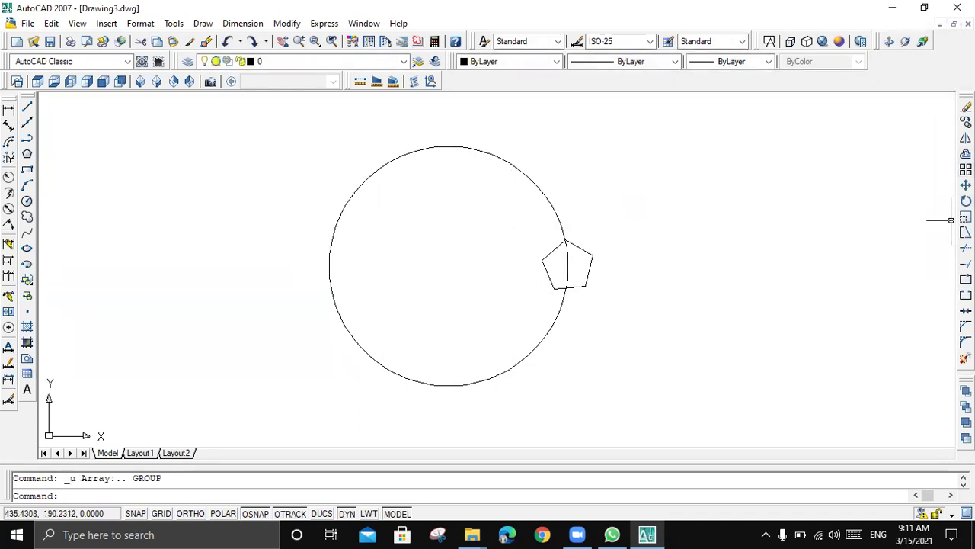
left_click(966, 169)
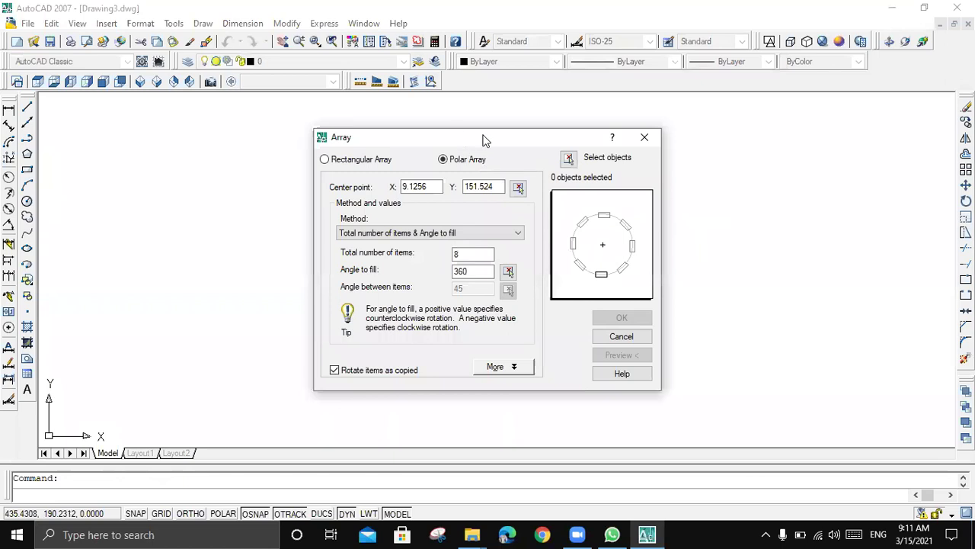
left_click_drag(484, 141, 762, 113)
left_click(845, 130)
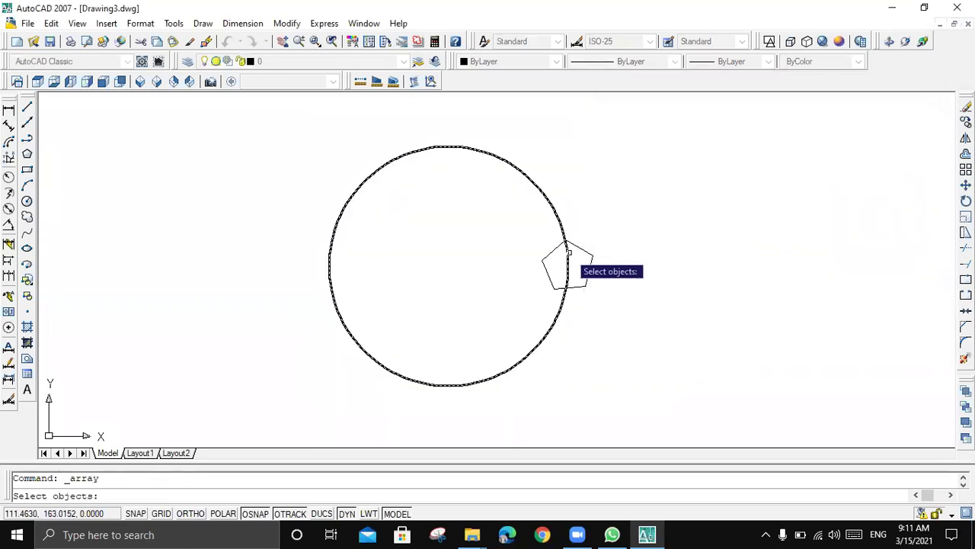
left_click(583, 249)
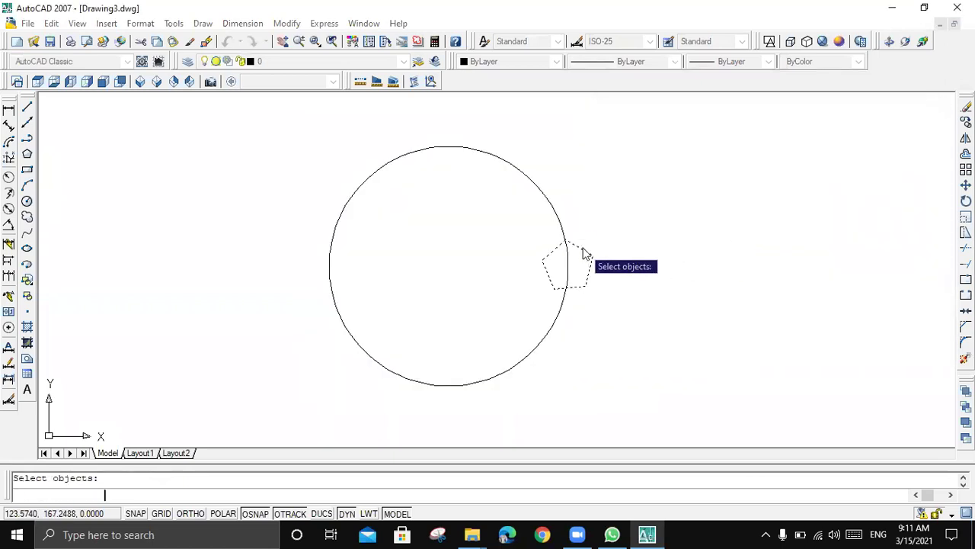
key("Return")
left_click(773, 205)
left_click(773, 210)
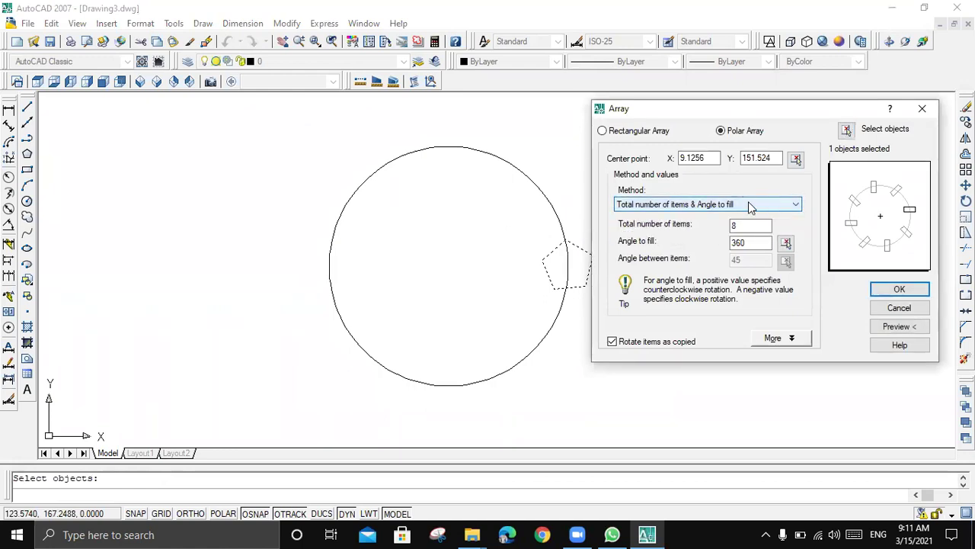
Step: Set the polar array's angle to fill to 180 degrees and preview it
left_click_drag(759, 242, 729, 243)
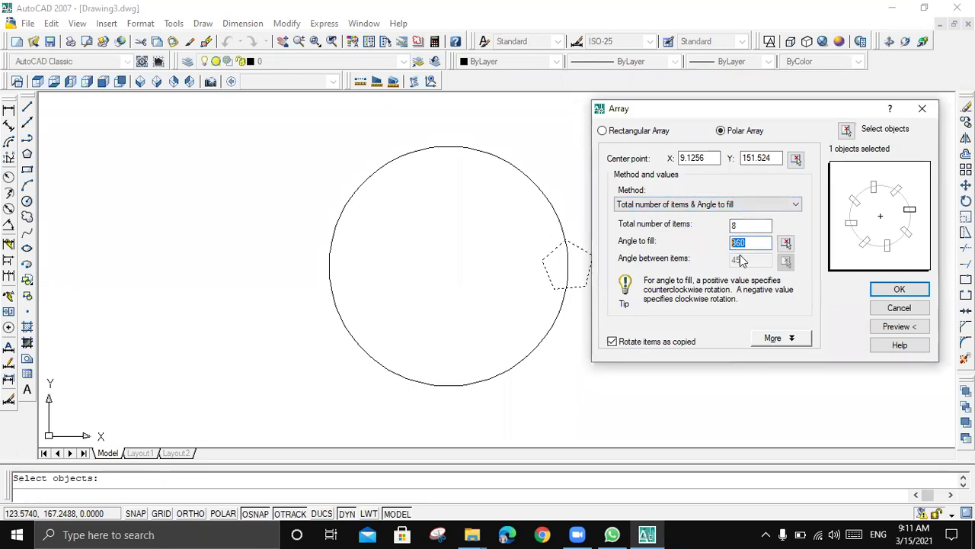
type("180")
left_click(745, 224)
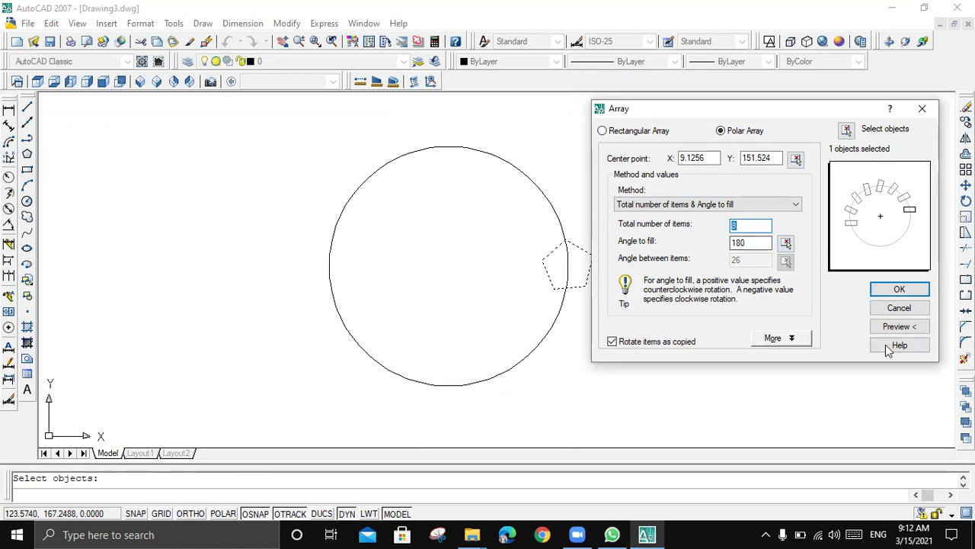
left_click(922, 326)
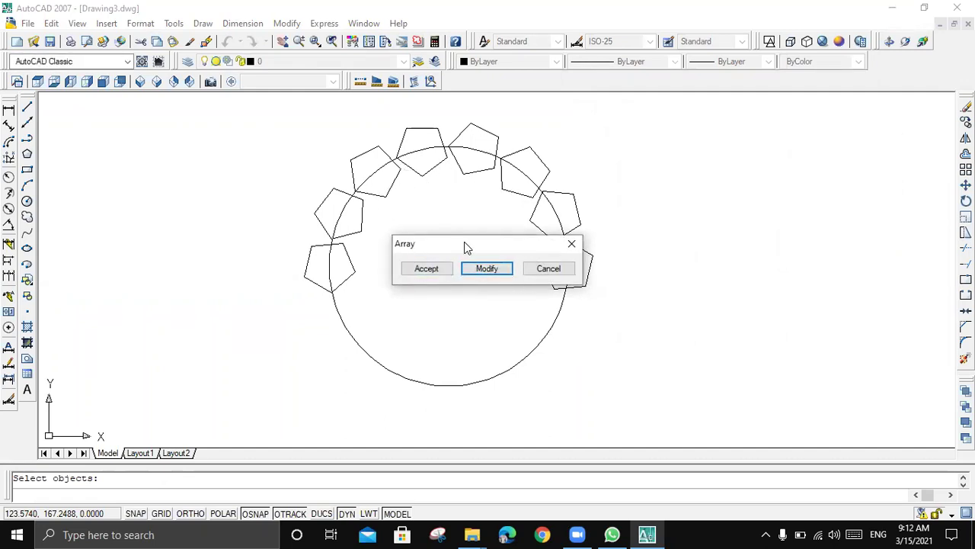
Step: Set the polar array's total number of items to 12, keeping the 180-degree fill, and preview it
left_click(487, 269)
key("Tab")
type("12")
key("Tab")
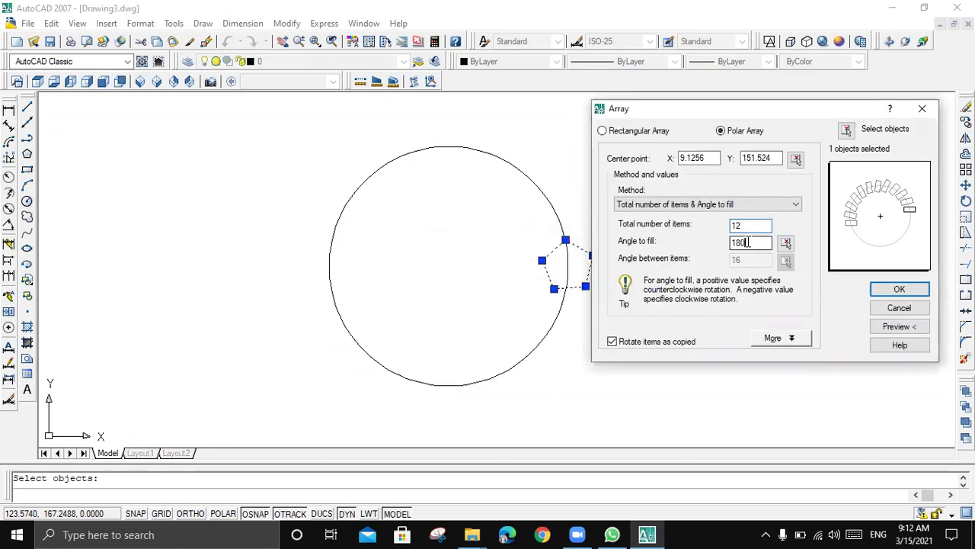
left_click(897, 327)
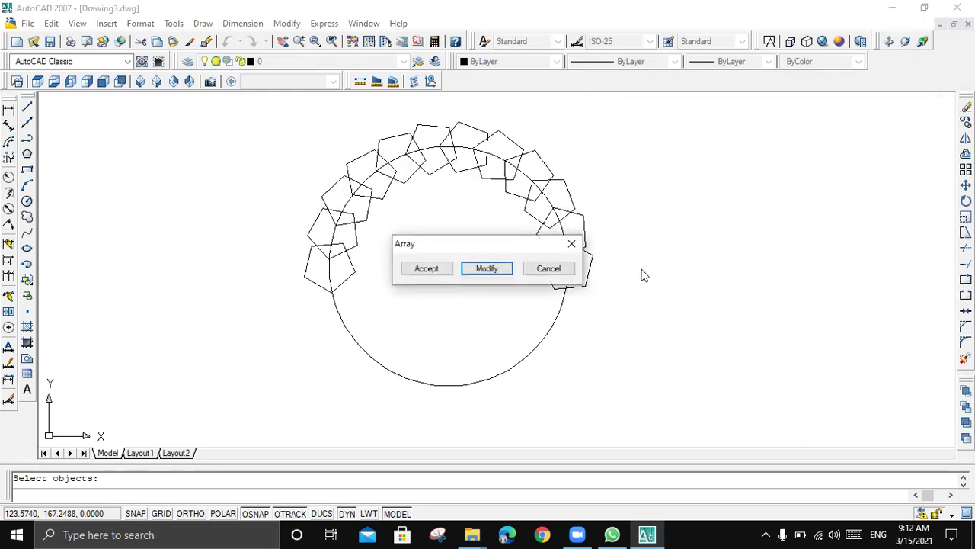
Step: Set the polar array to 8 items with a 270-degree angle to fill and preview it
left_click(487, 270)
double_click(753, 227)
type("8")
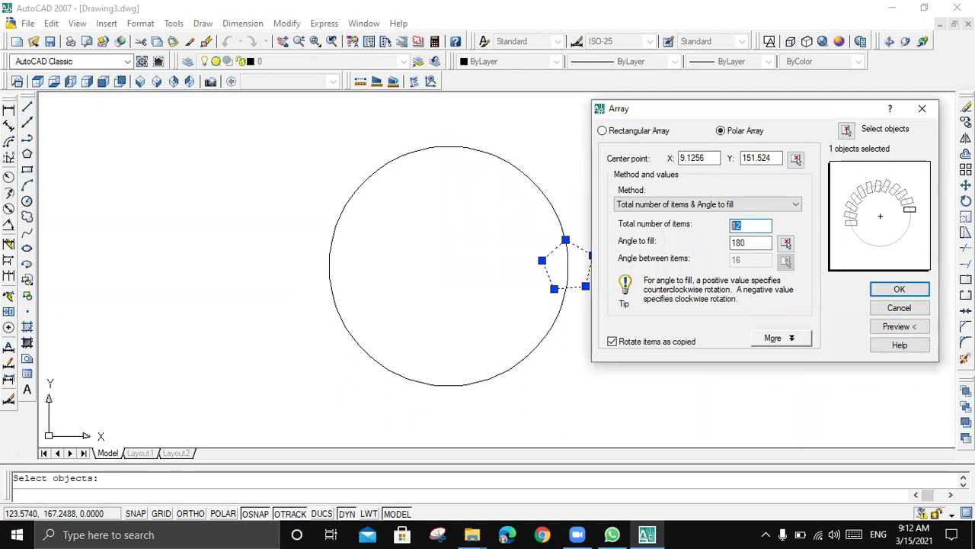
left_click(761, 242)
left_click_drag(758, 243, 714, 246)
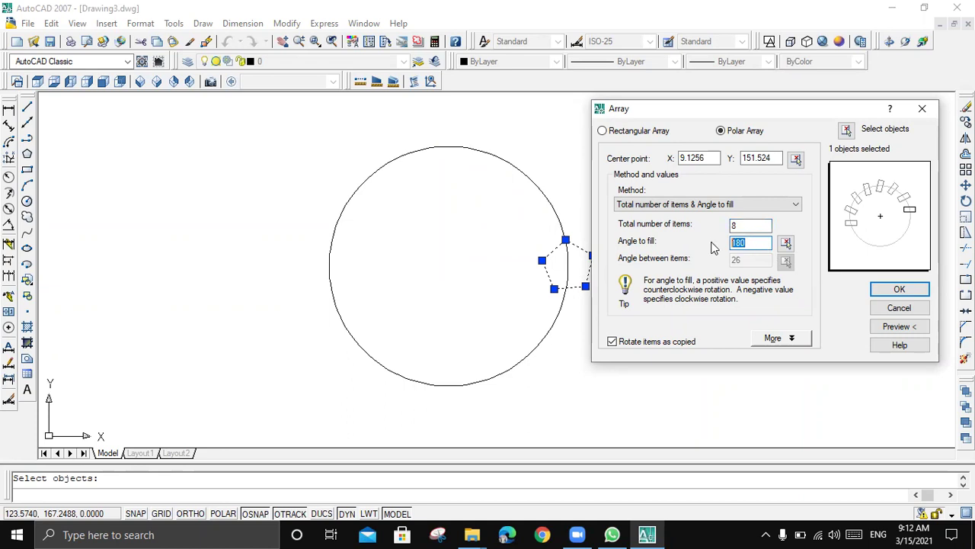
type("27")
left_click(753, 225)
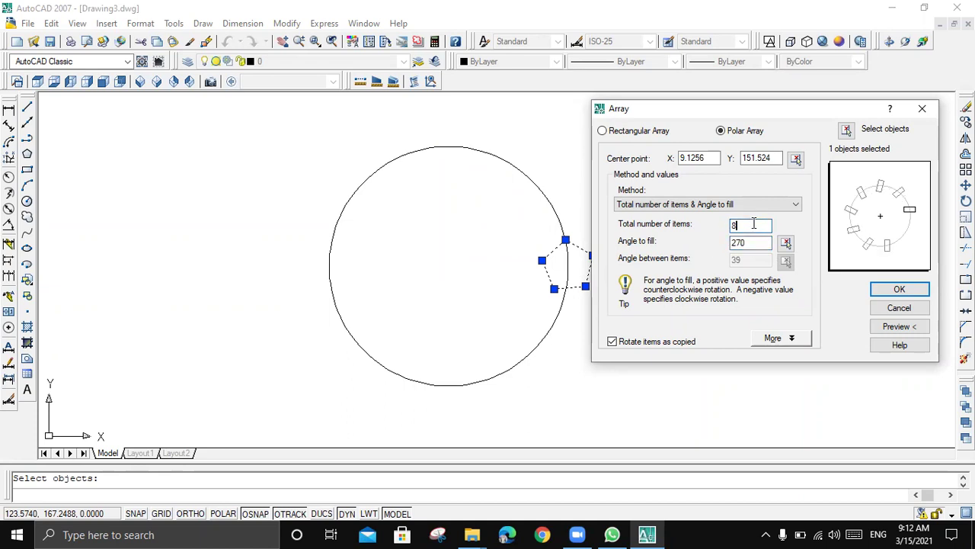
left_click(898, 326)
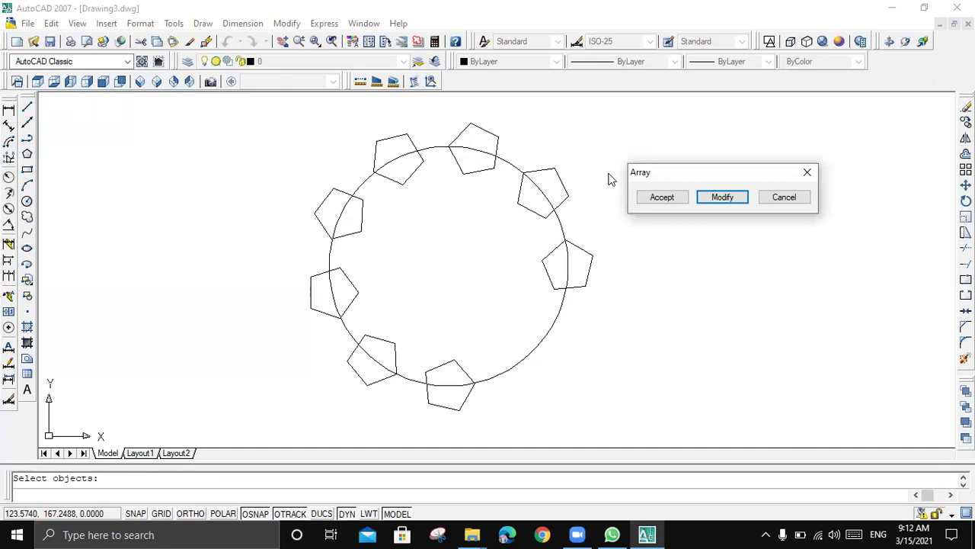
Step: Switch the array method to Total number of items & Angle between items, set 4 items at 30 degrees apart and preview it
left_click(710, 199)
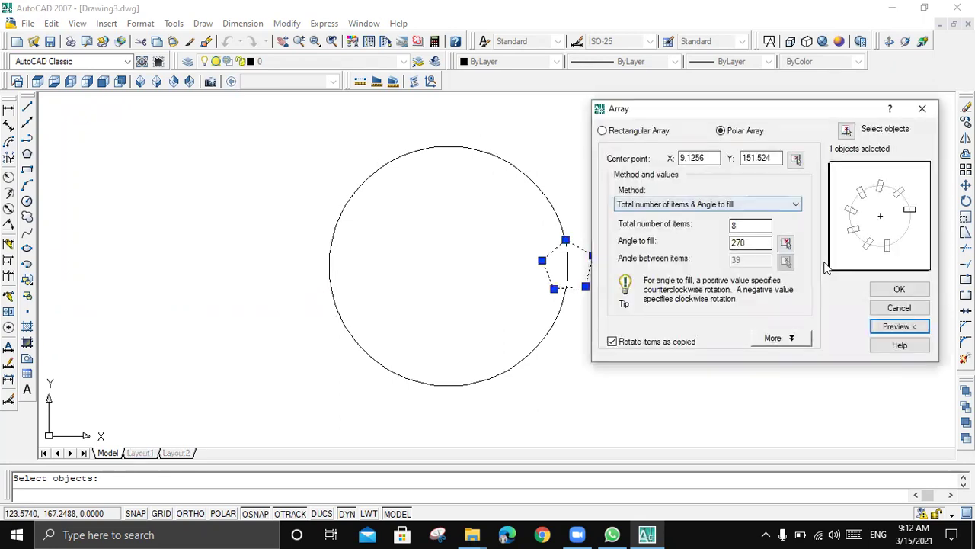
left_click(751, 203)
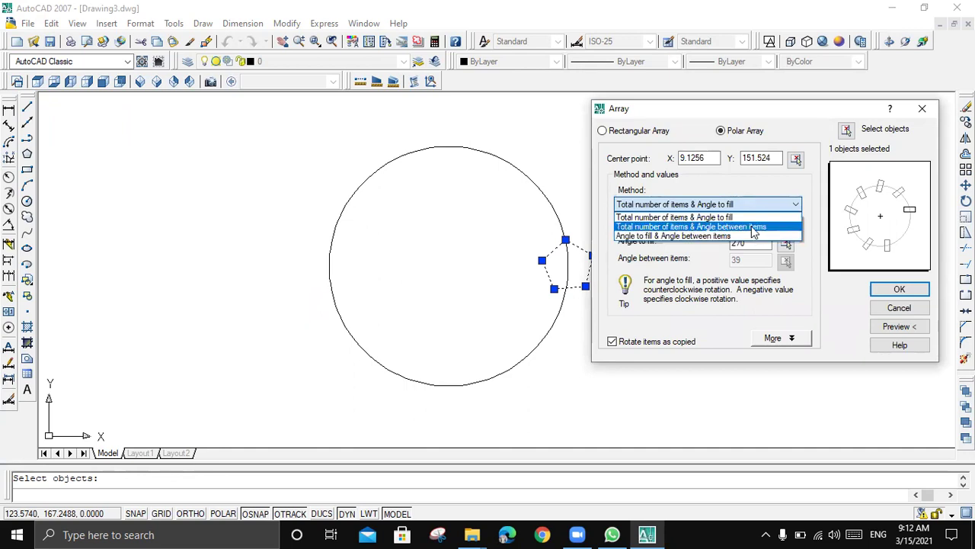
left_click(751, 225)
double_click(736, 226)
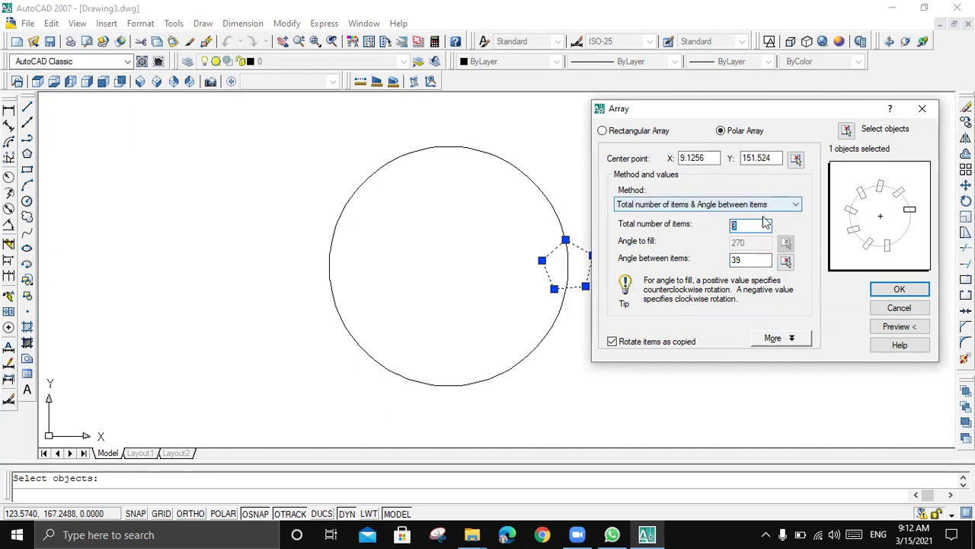
left_click_drag(755, 260, 713, 253)
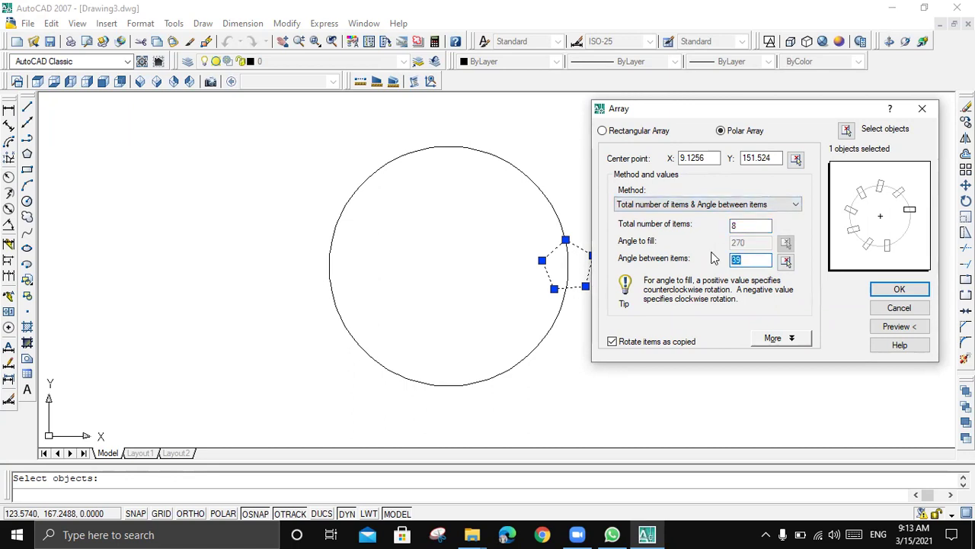
type("30")
left_click_drag(752, 227, 722, 219)
type("4")
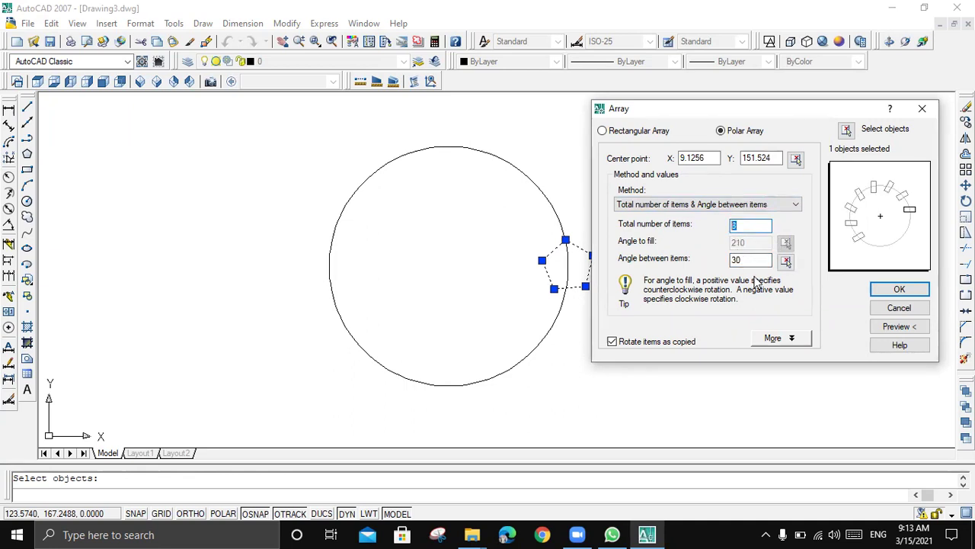
left_click(757, 259)
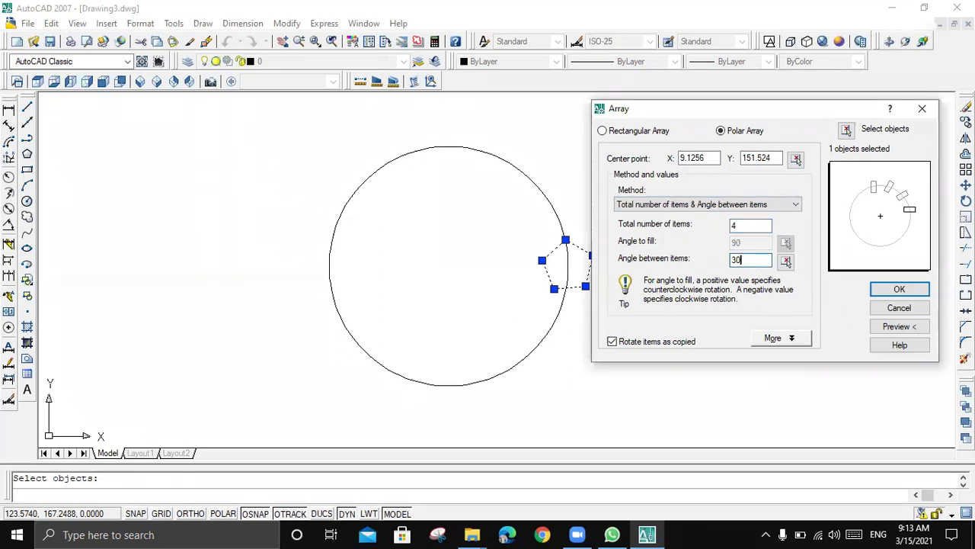
left_click(897, 326)
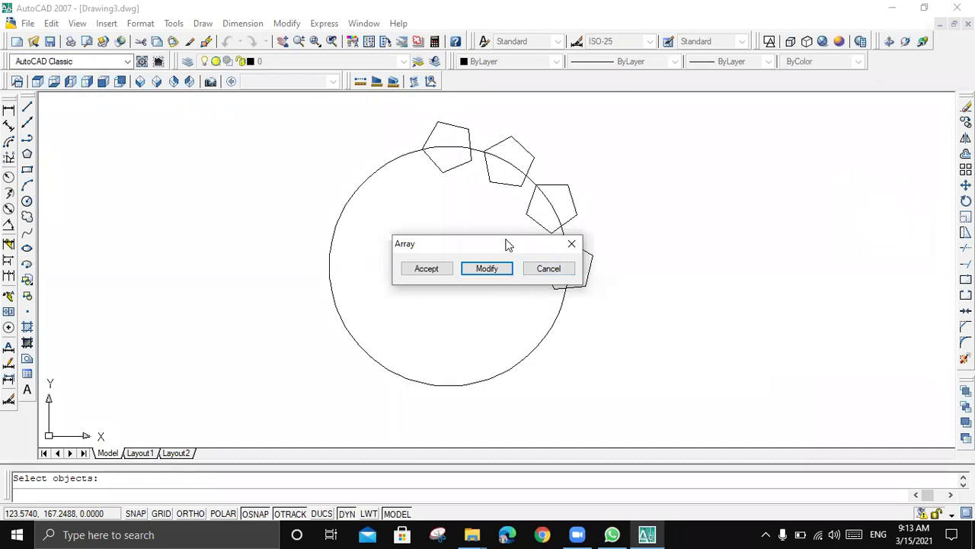
Step: Return to the array settings, set the angle between items to 90 degrees and preview the four pentagons
left_click_drag(510, 244, 852, 192)
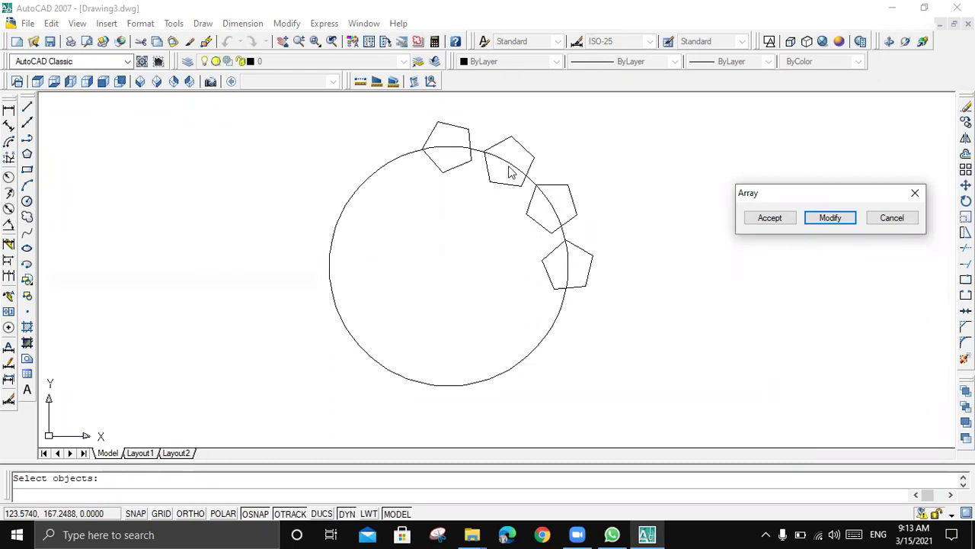
left_click(829, 218)
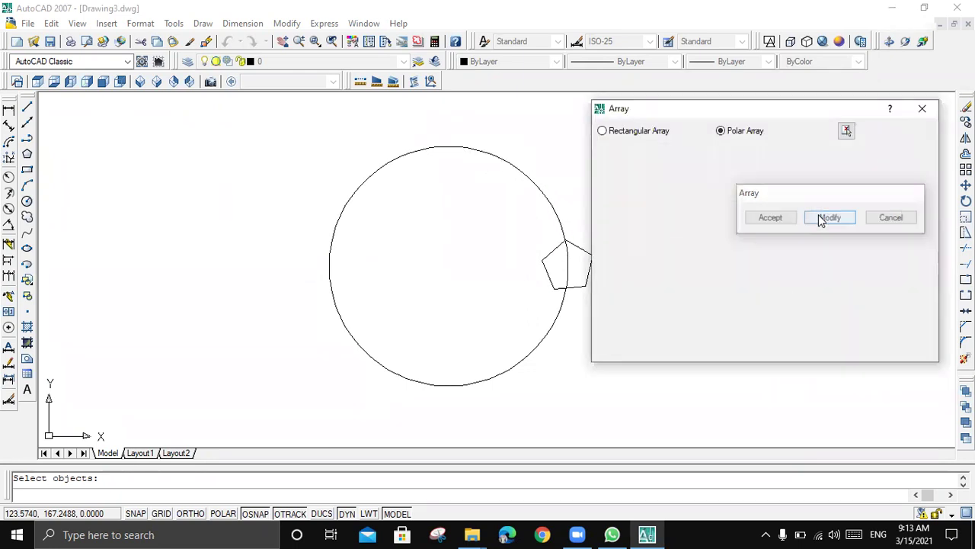
double_click(750, 260)
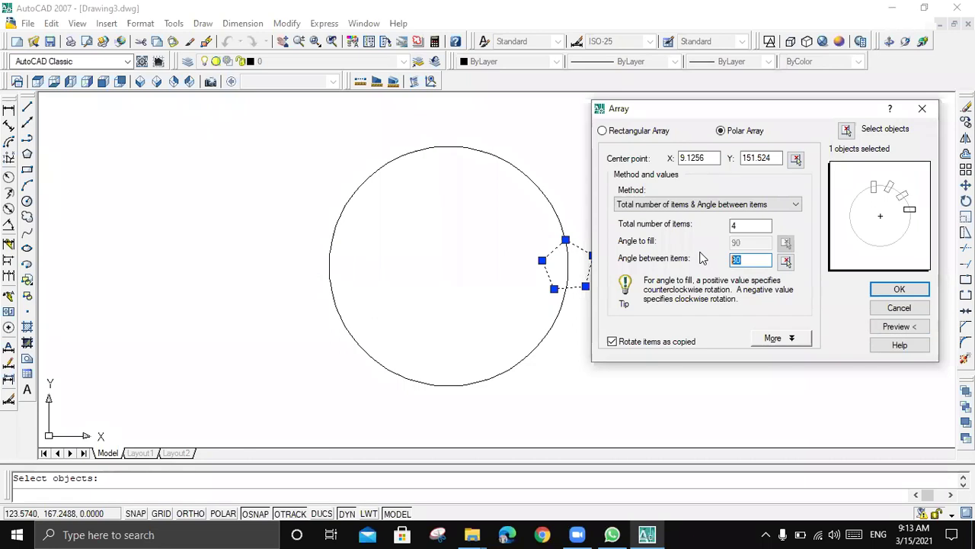
type("90")
left_click(760, 227)
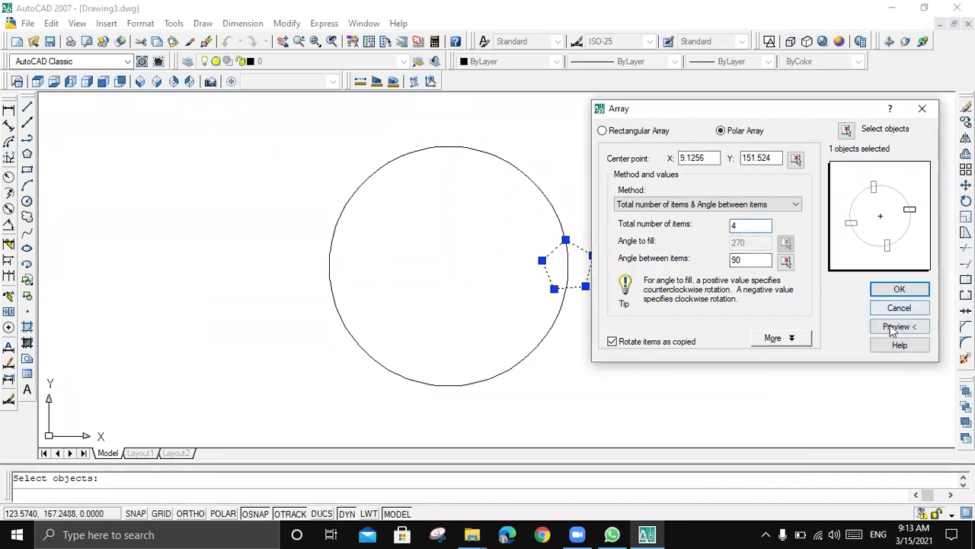
left_click(898, 326)
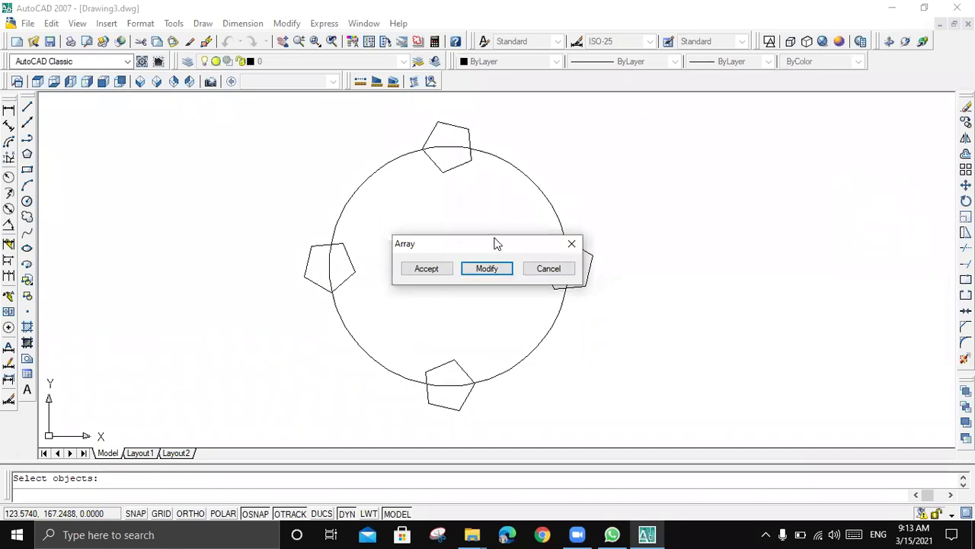
Step: Set the polar array to 2 items with 180 degrees between them and preview it
left_click_drag(496, 243, 753, 167)
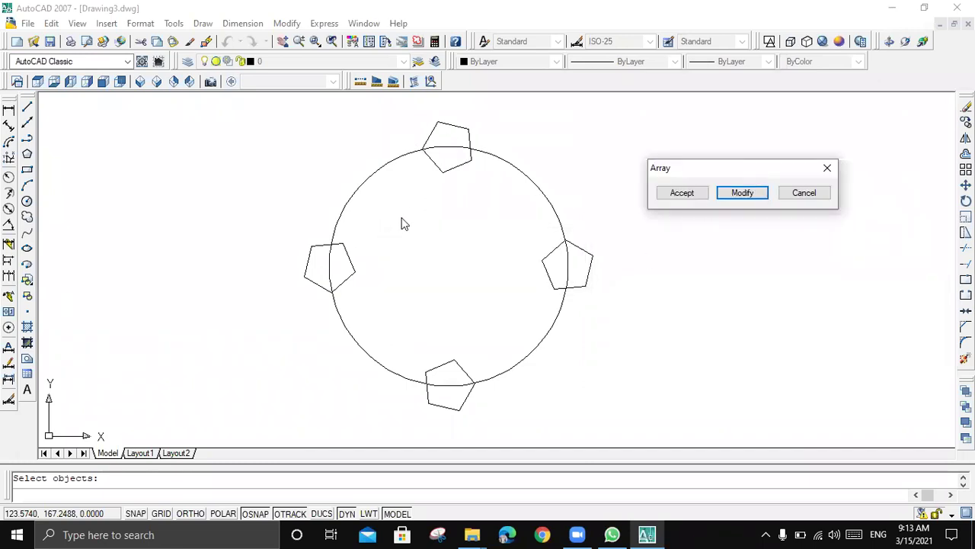
left_click(743, 193)
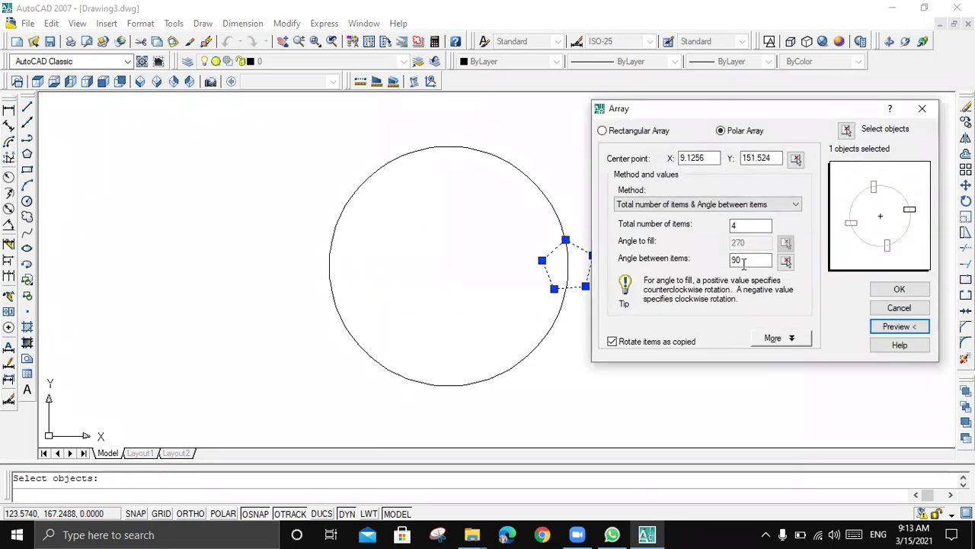
double_click(747, 262)
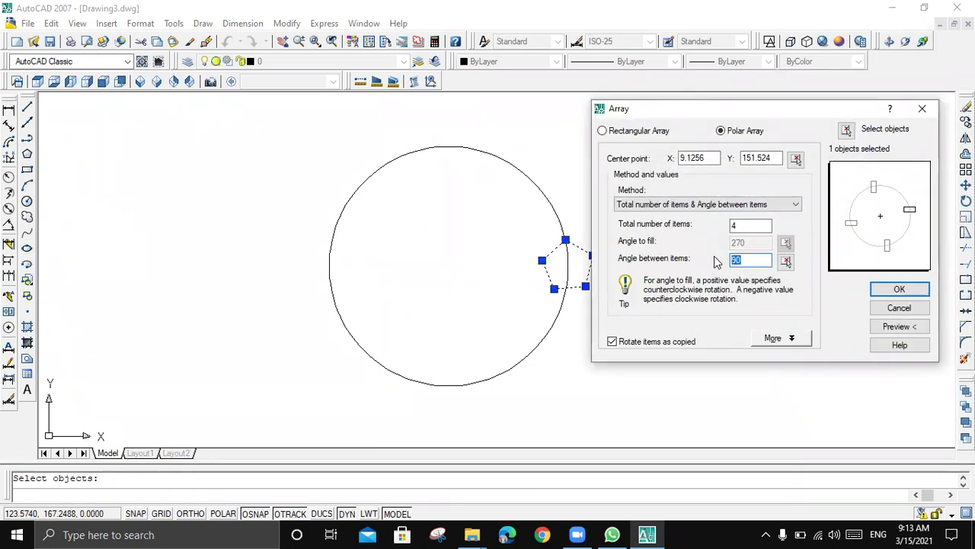
type("18")
double_click(748, 225)
type("2")
left_click(890, 328)
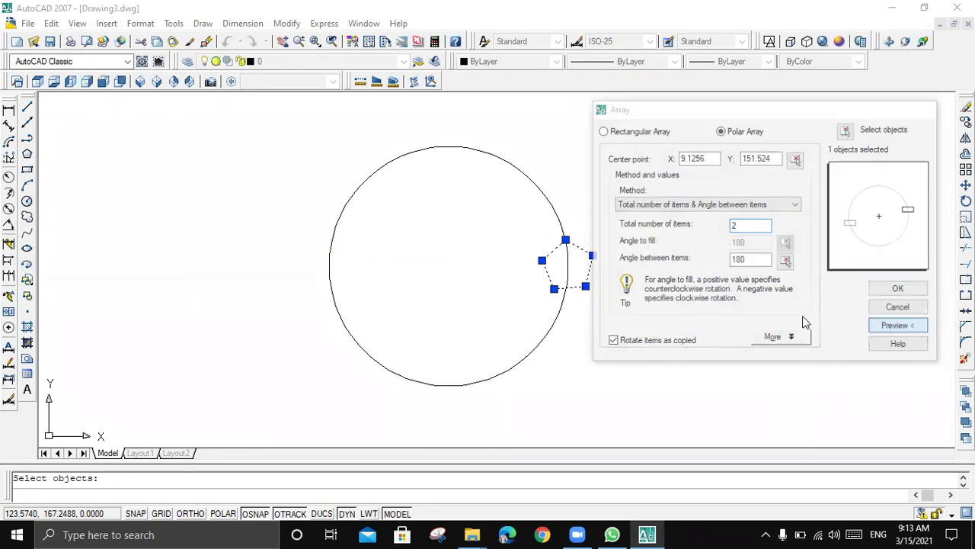
Step: Set the polar array to 20 items with 18 degrees between items and preview it
left_click_drag(476, 250, 713, 191)
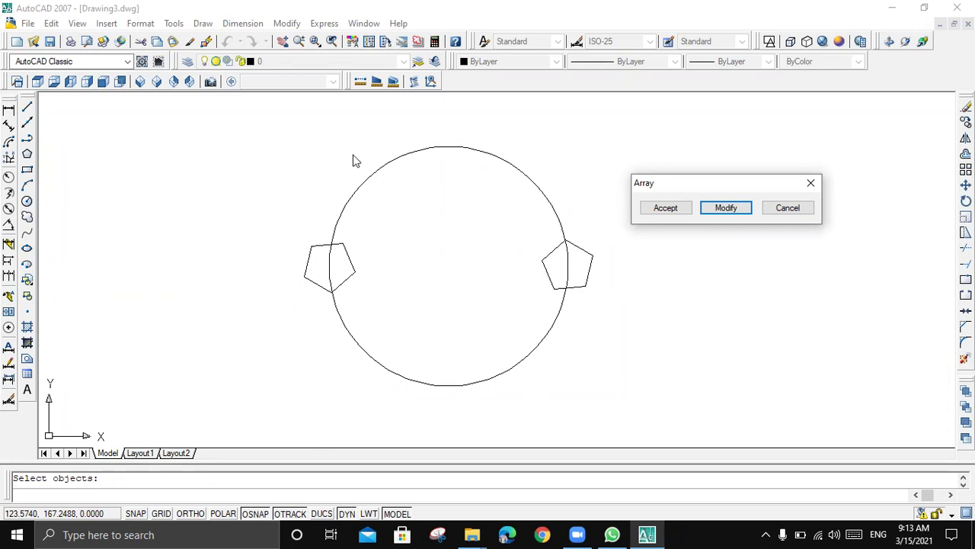
left_click(737, 208)
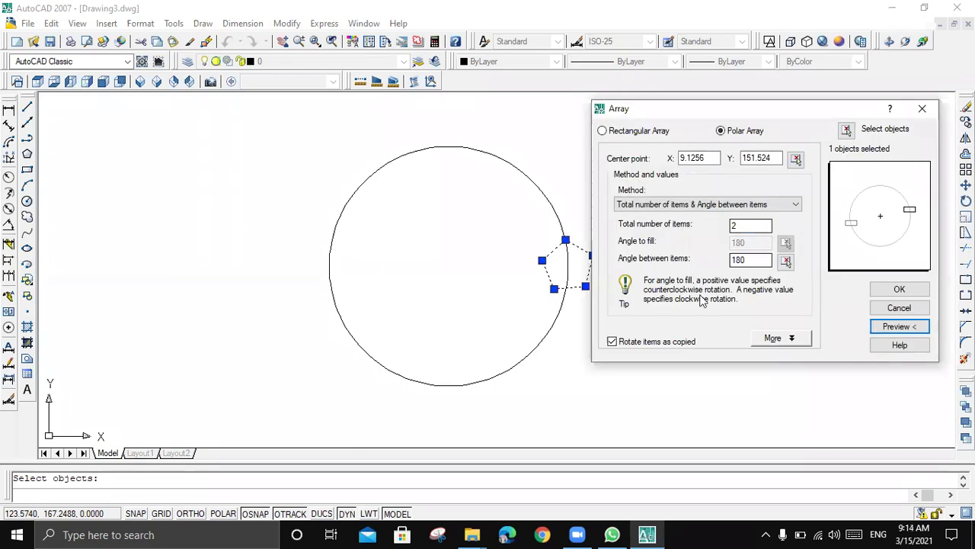
left_click(748, 228)
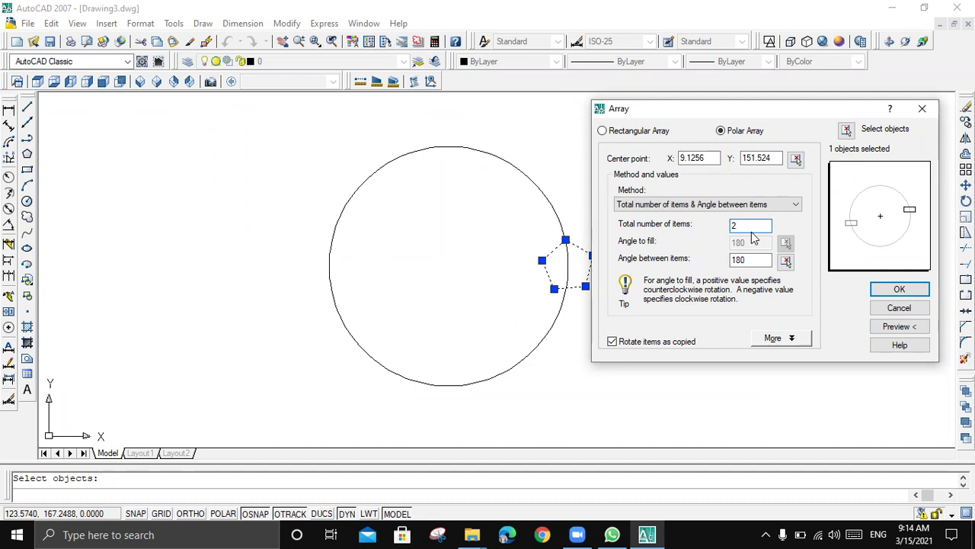
left_click_drag(755, 225, 707, 219)
left_click_drag(762, 260, 721, 260)
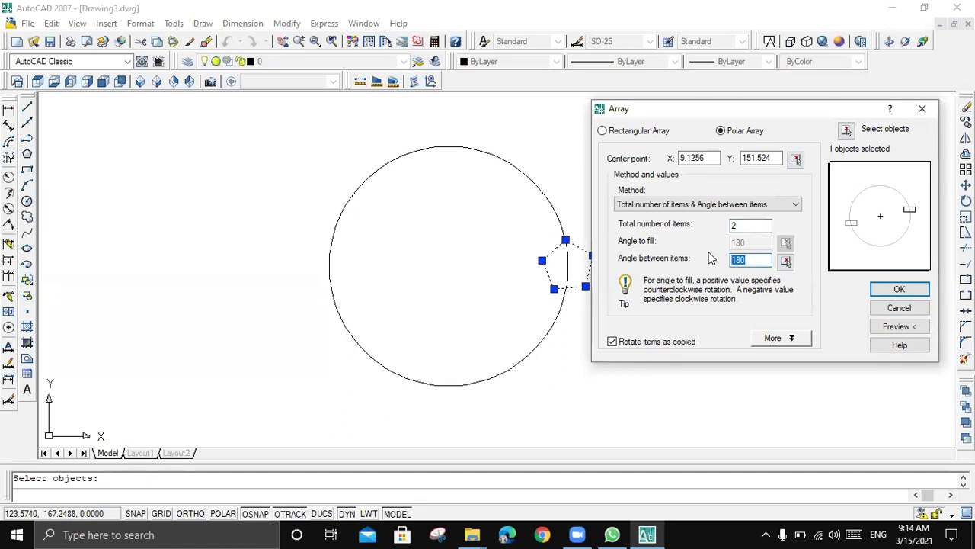
type("20")
left_click(762, 224)
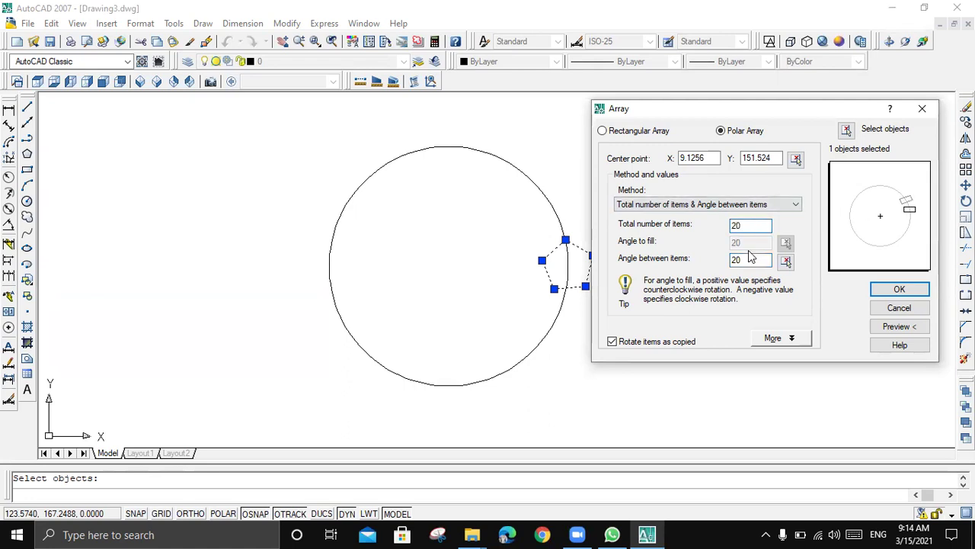
double_click(751, 259)
type("18")
left_click(888, 326)
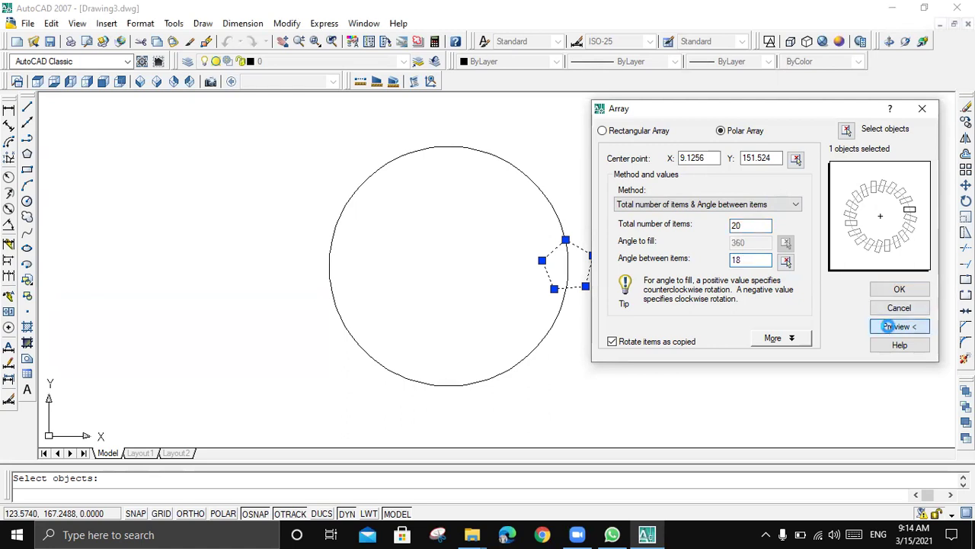
Step: Reduce the polar array's total number of items to 12 at the same item spacing and preview it
left_click(487, 268)
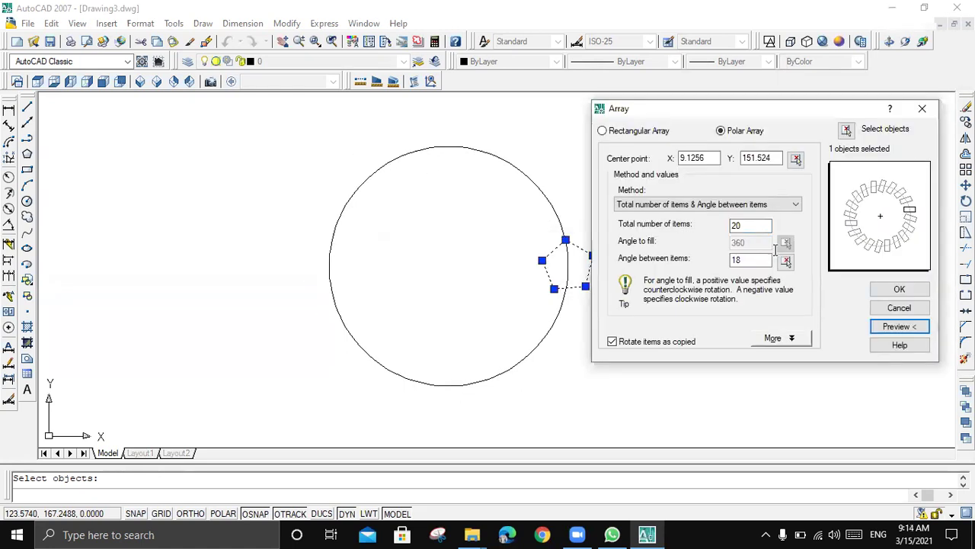
double_click(748, 226)
type("12")
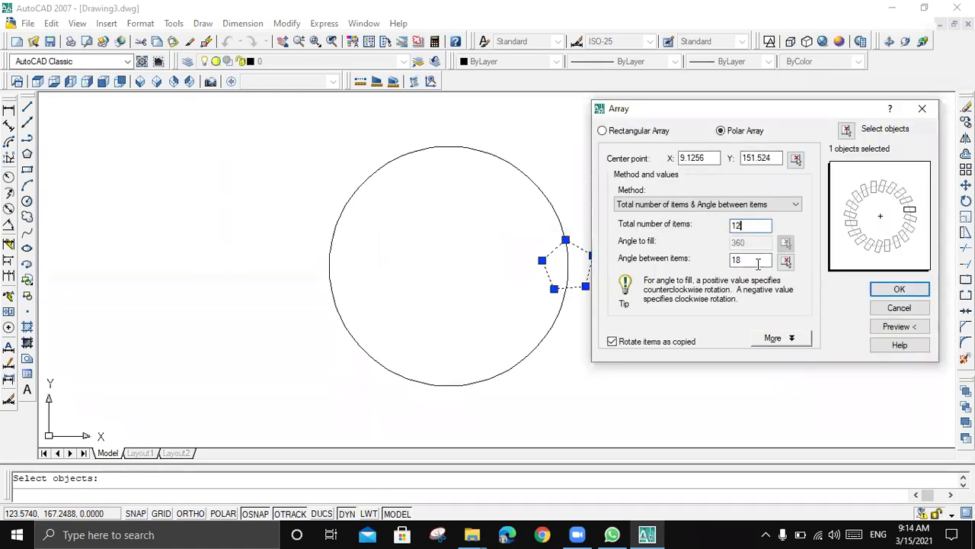
left_click(757, 263)
left_click(896, 326)
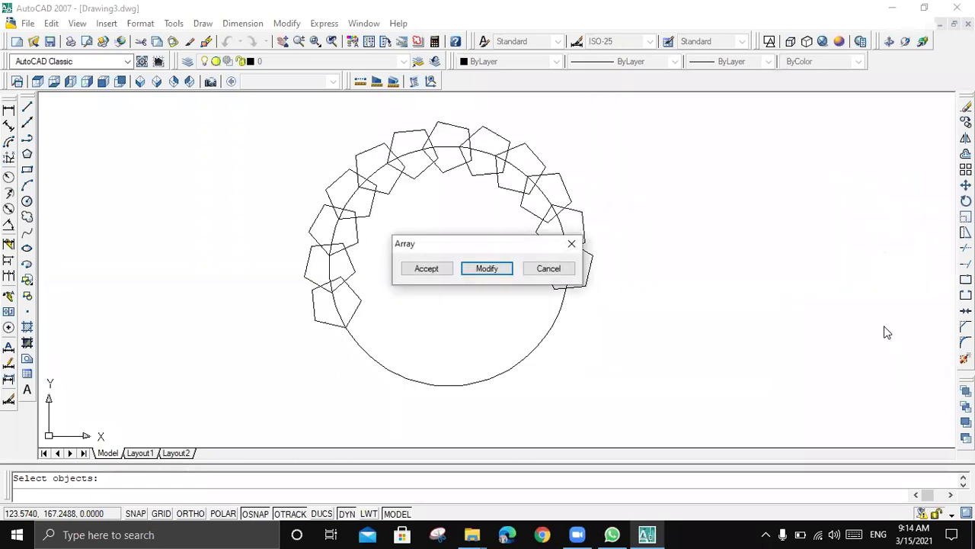
Step: Return to the array settings and switch the polar method to Angle to fill & Angle between items
left_click_drag(478, 239, 744, 196)
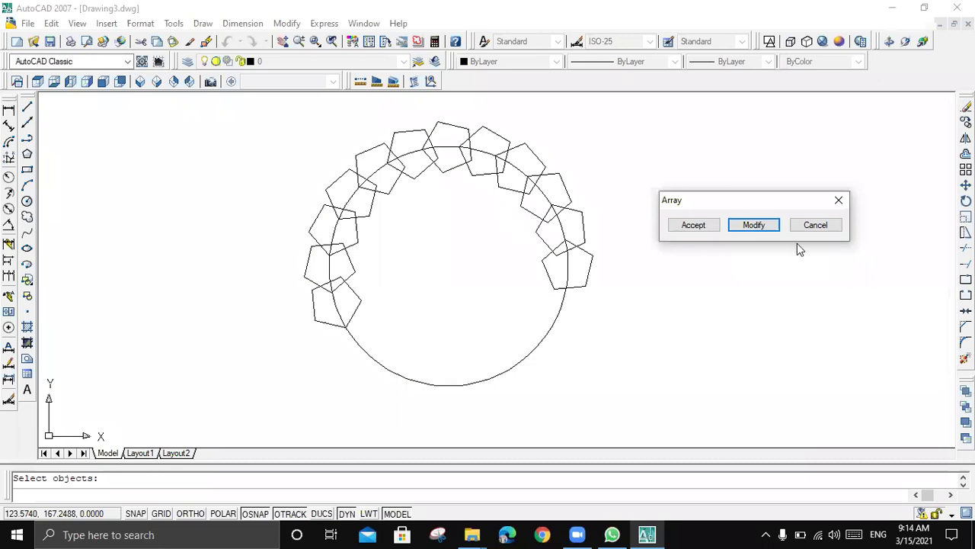
left_click(754, 225)
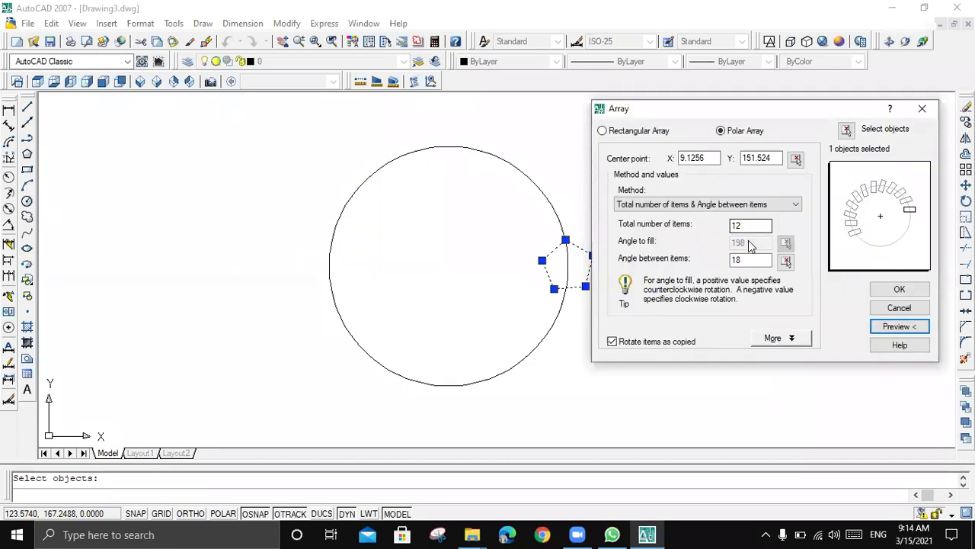
left_click(715, 206)
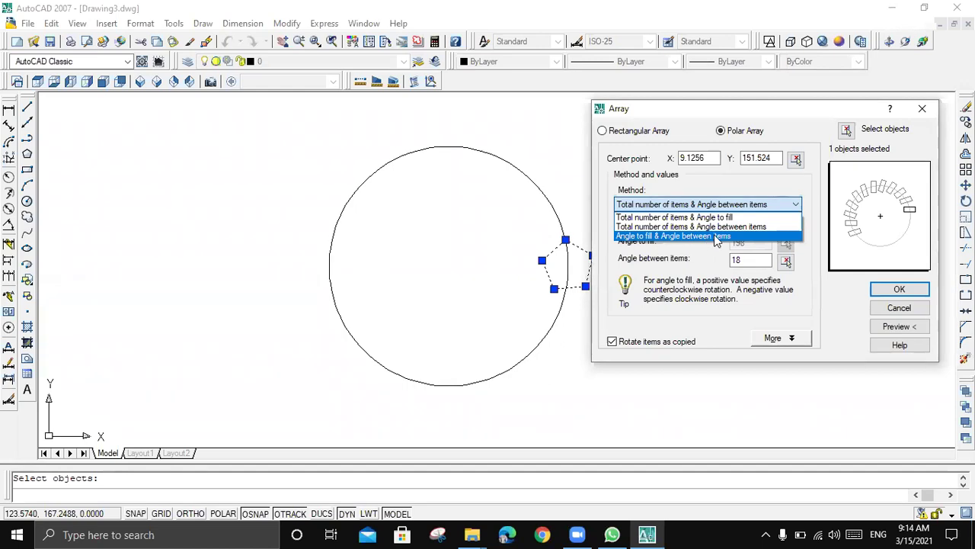
left_click(716, 236)
Step: Set the angle to fill to 360 and the angle between items to 25 degrees, and preview the polar array
left_click_drag(749, 243, 661, 243)
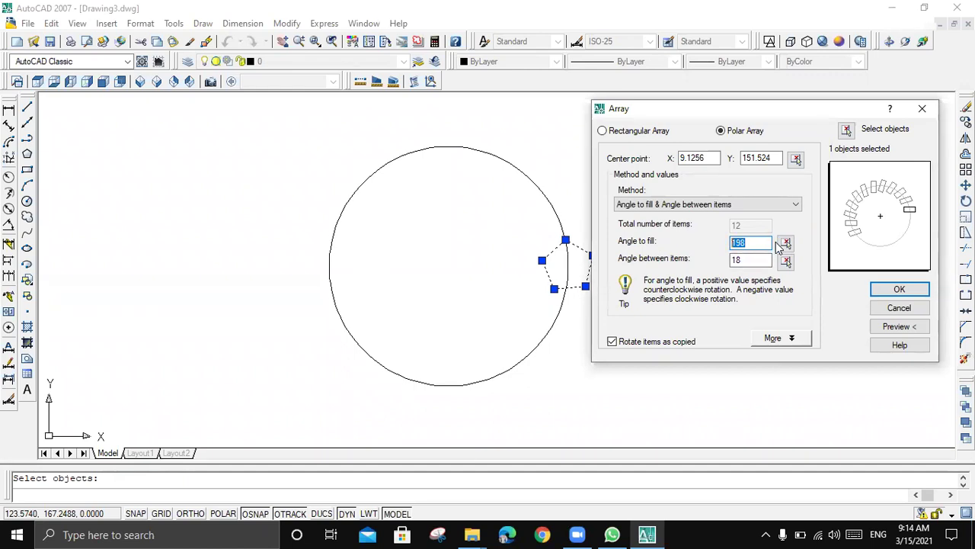
type("360")
key("Tab")
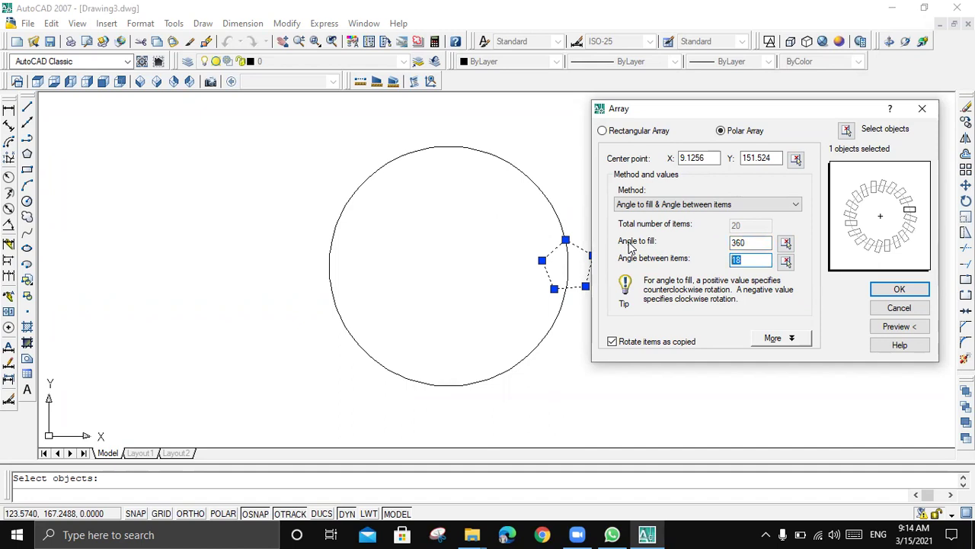
type("25")
left_click(743, 243)
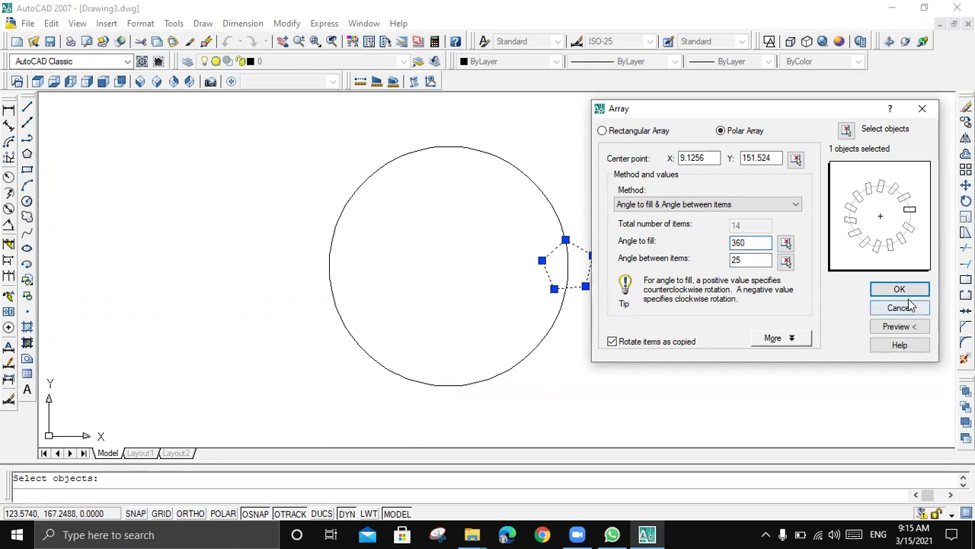
left_click(910, 328)
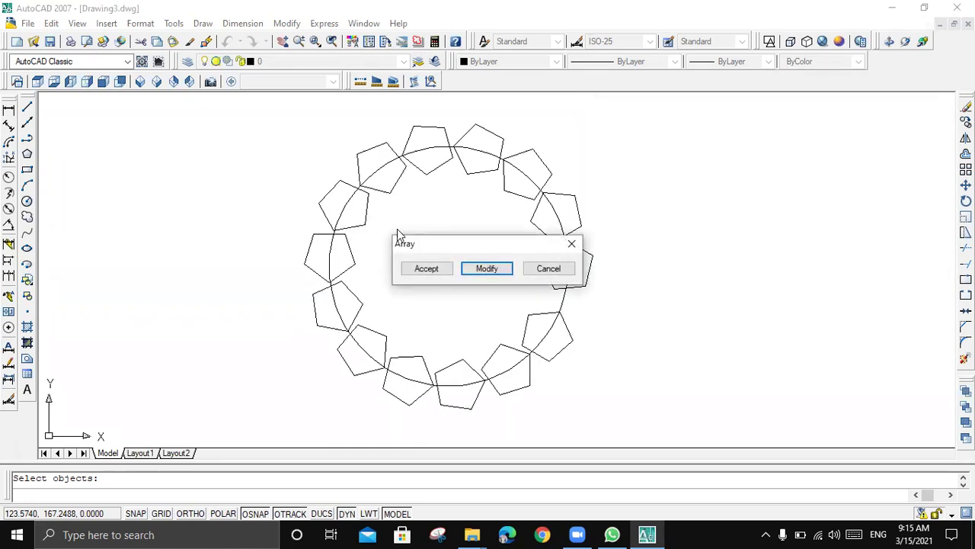
Step: Return to the array settings and set the angle between items to 20 degrees
left_click_drag(435, 244, 726, 187)
left_click(777, 211)
left_click(762, 260)
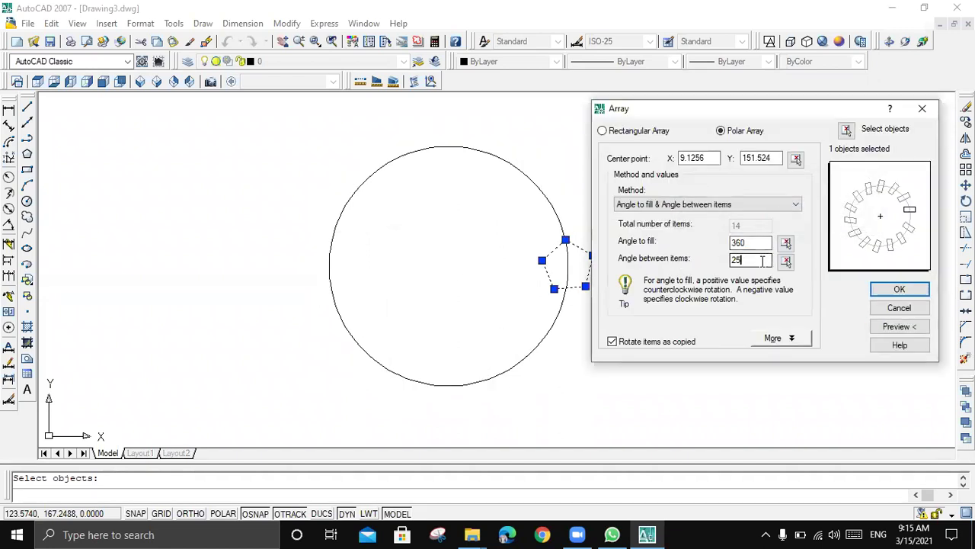
key("BackSpace")
type("0")
left_click(749, 242)
left_click(750, 259)
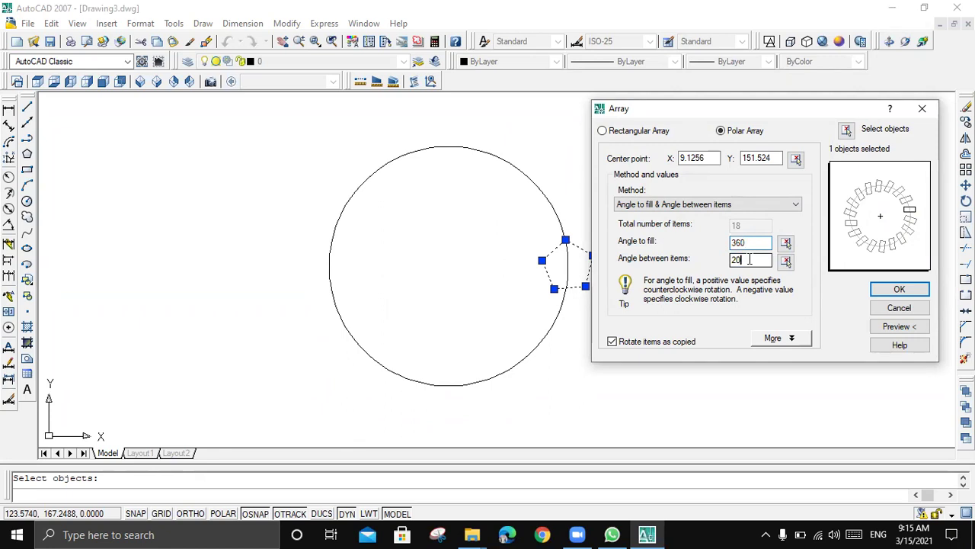
Step: Set the angle between items to 30 degrees, preview the polar array and accept it
key("BackSpace")
key("BackSpace")
type("30")
left_click(739, 242)
left_click(899, 326)
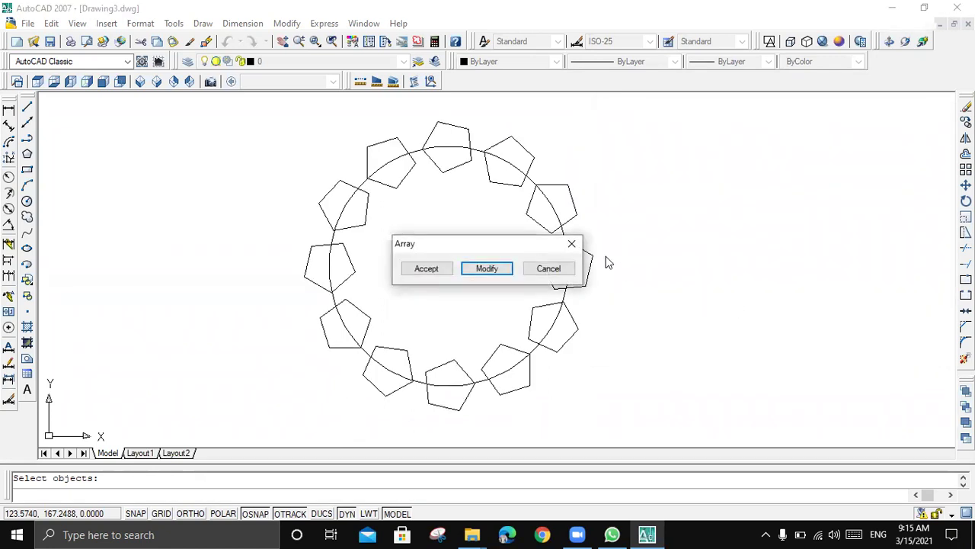
left_click(426, 269)
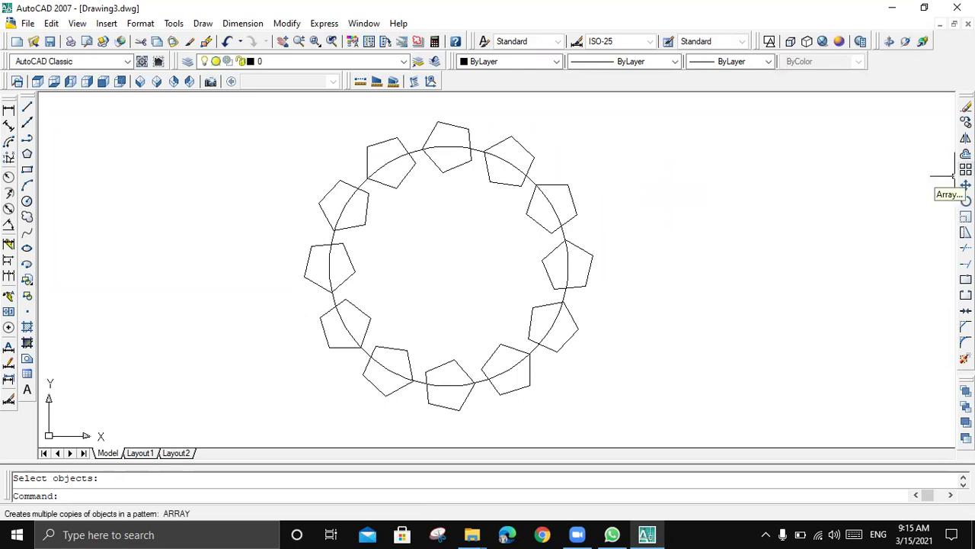
left_click(965, 169)
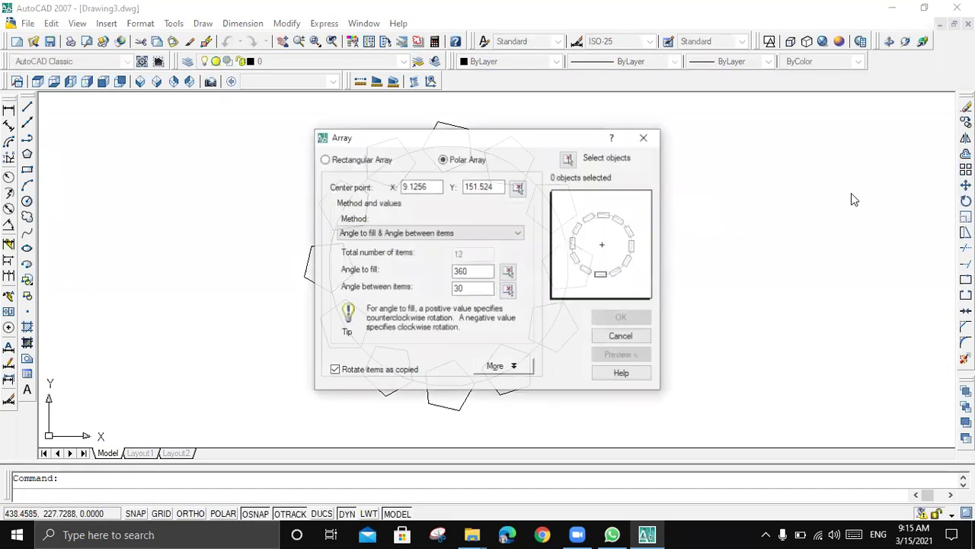
left_click_drag(487, 136, 766, 77)
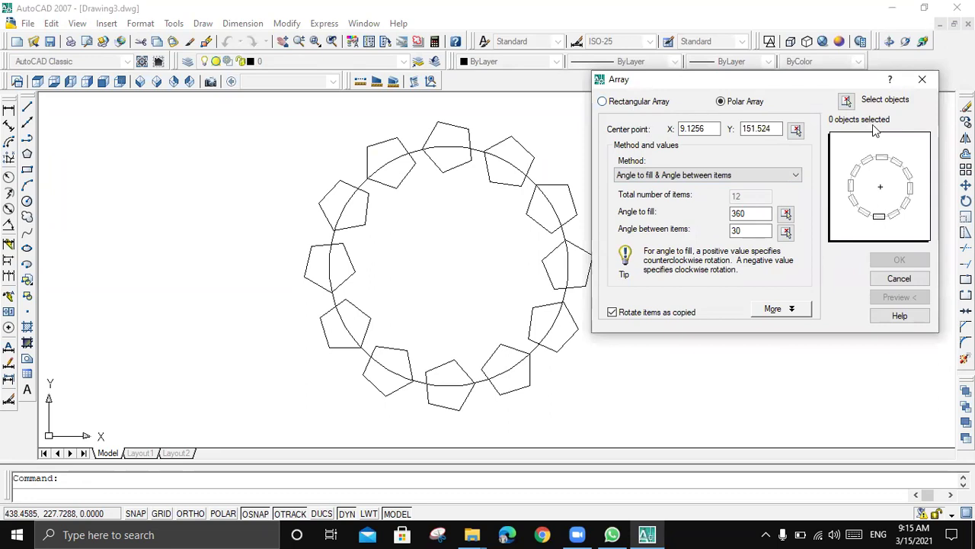
left_click(899, 279)
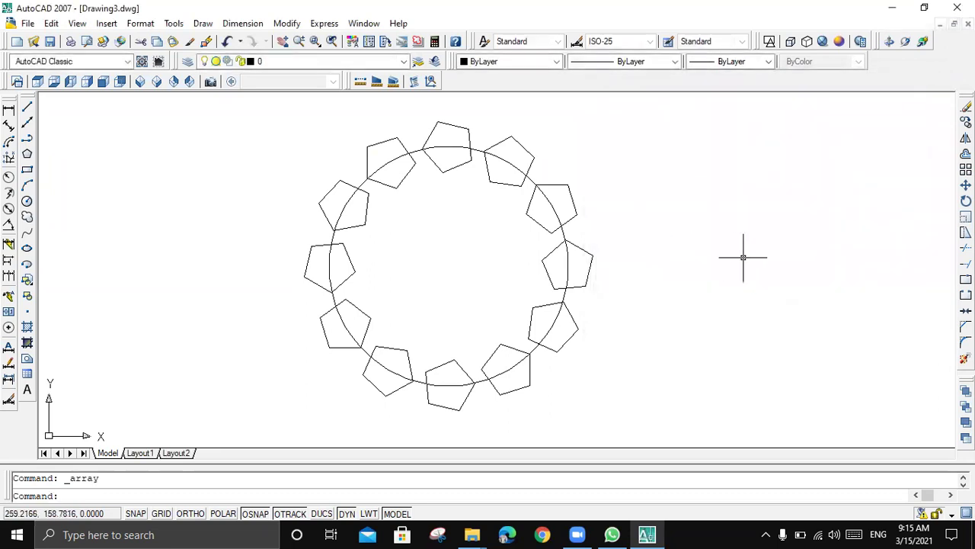
Step: Turn off displaying the UCS icon at the drawing's origin
scroll(743, 263, "down", 4)
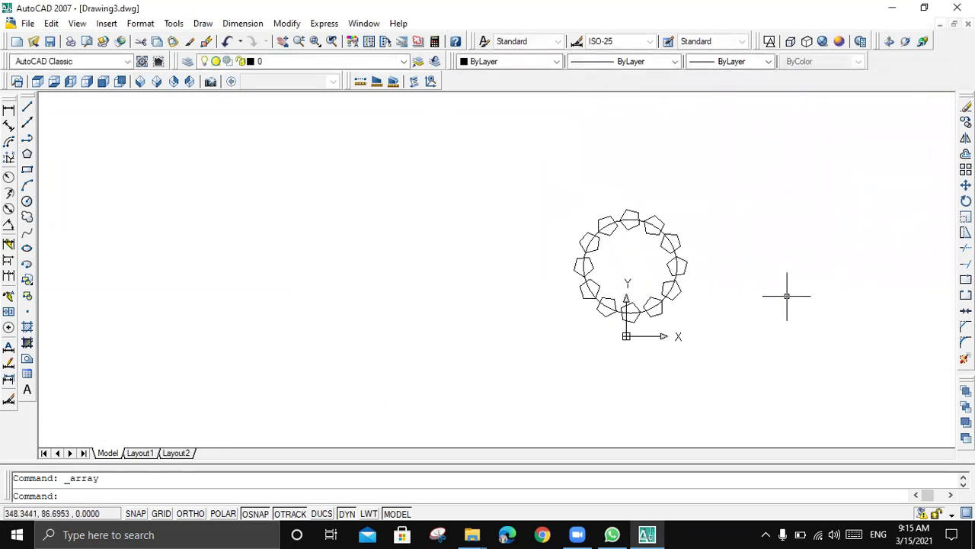
left_click(76, 22)
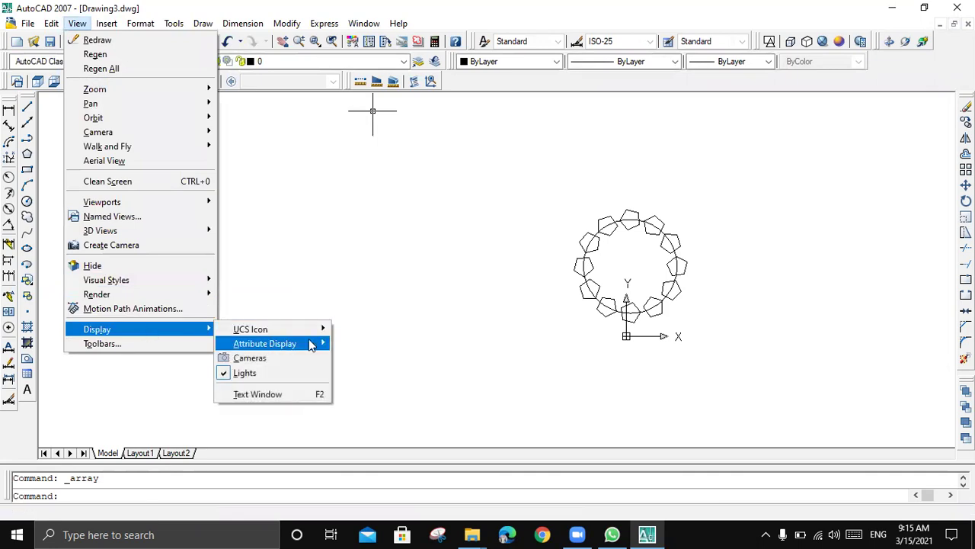
mouse_move(322, 329)
left_click(357, 344)
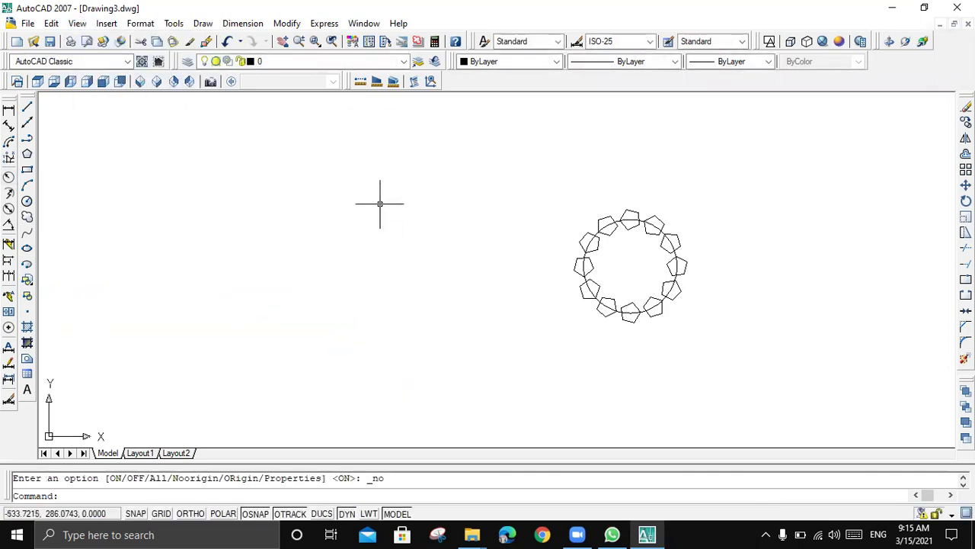
Step: Draw a rectangle with length 30 and width 20 in the empty area to the left of the pentagon ring
scroll(271, 181, "up", 1)
left_click(27, 171)
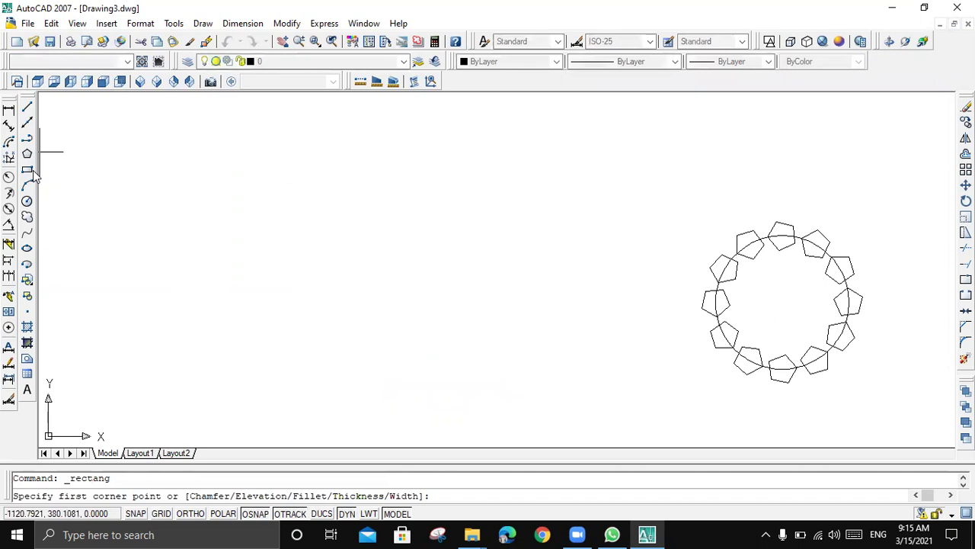
left_click(198, 171)
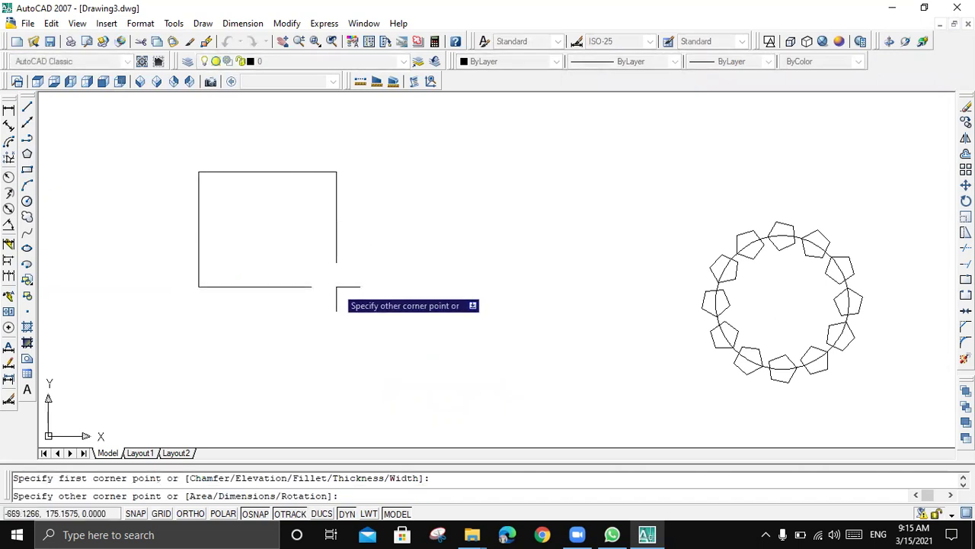
type("d")
key("Return")
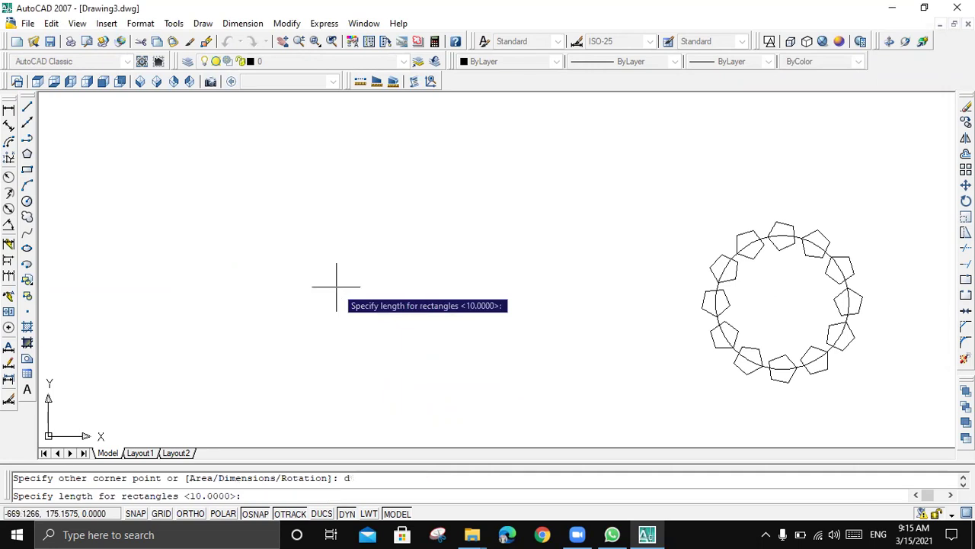
type("30")
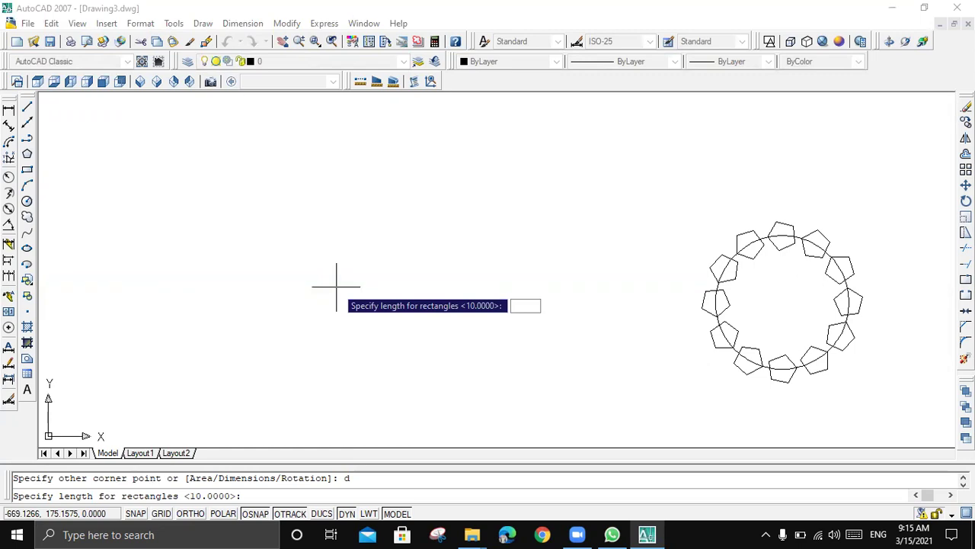
key("Return")
type("20")
key("Return")
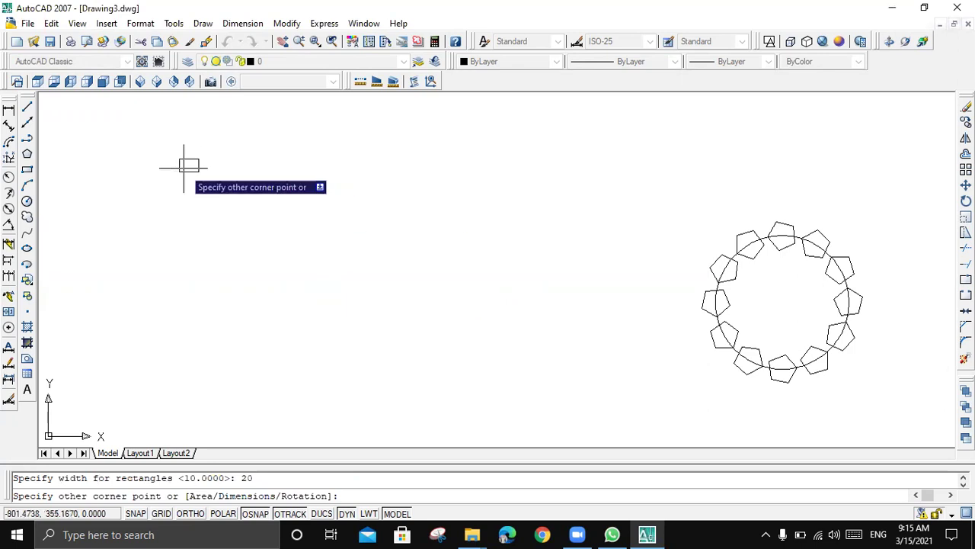
left_click(294, 252)
Step: Draw a small circle with a radius of about 1.6 inside the rectangle's lower-left corner
scroll(160, 167, "up", 8)
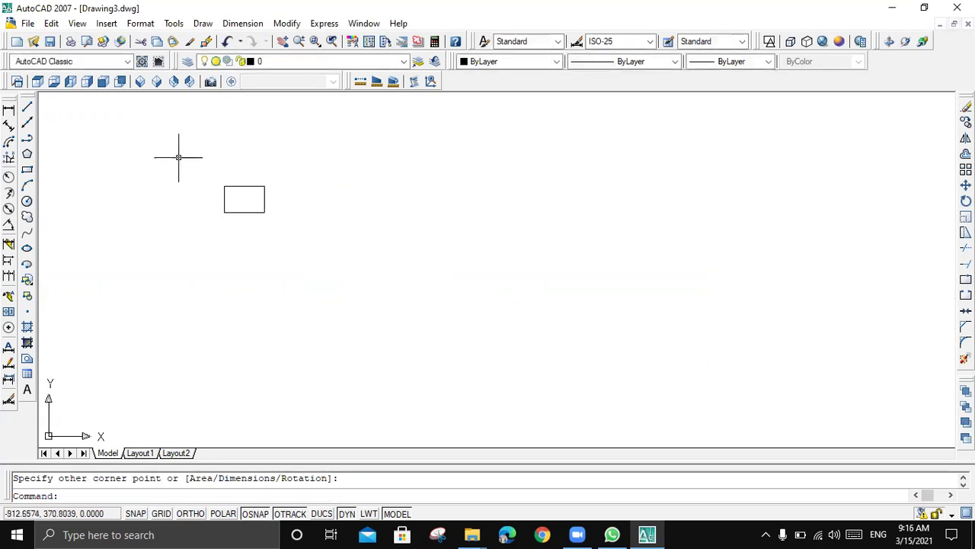
scroll(403, 305, "up", 2)
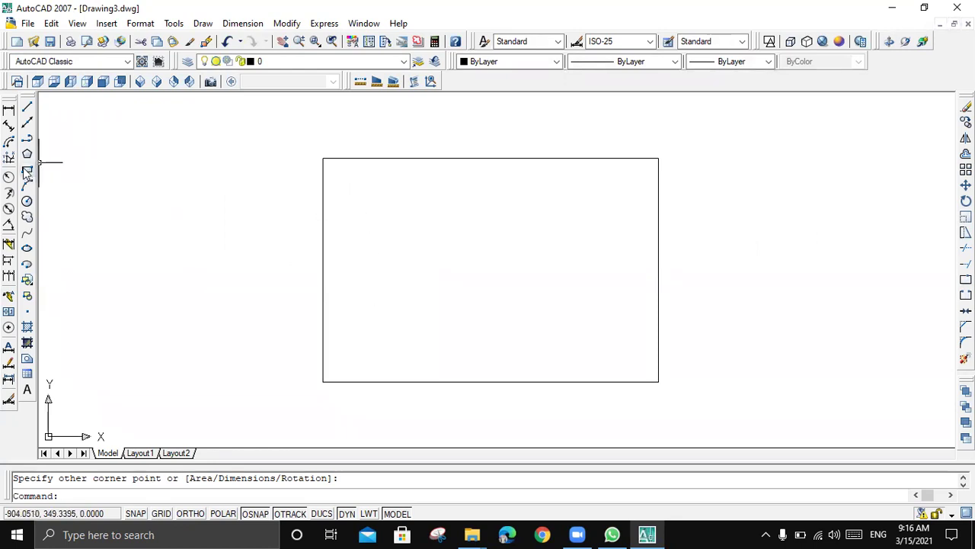
left_click(27, 201)
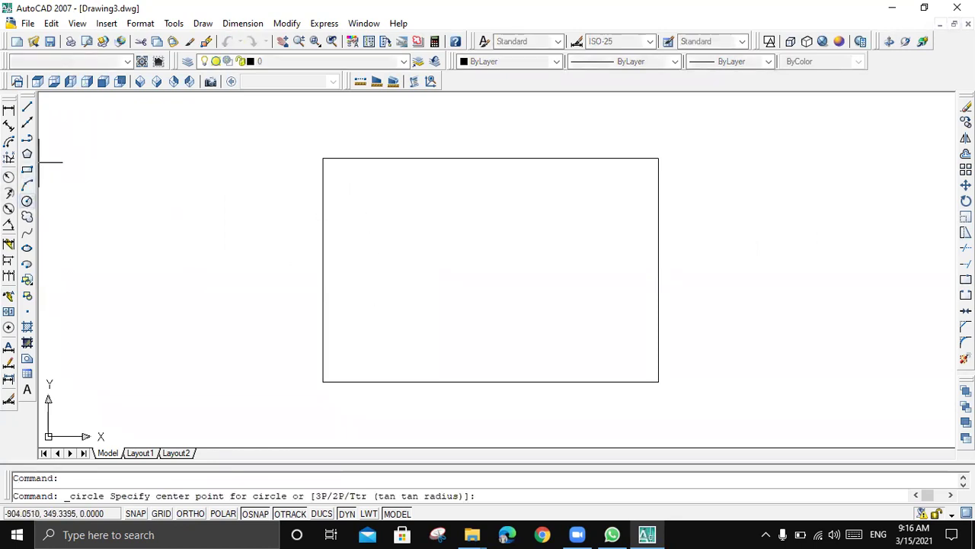
left_click(358, 346)
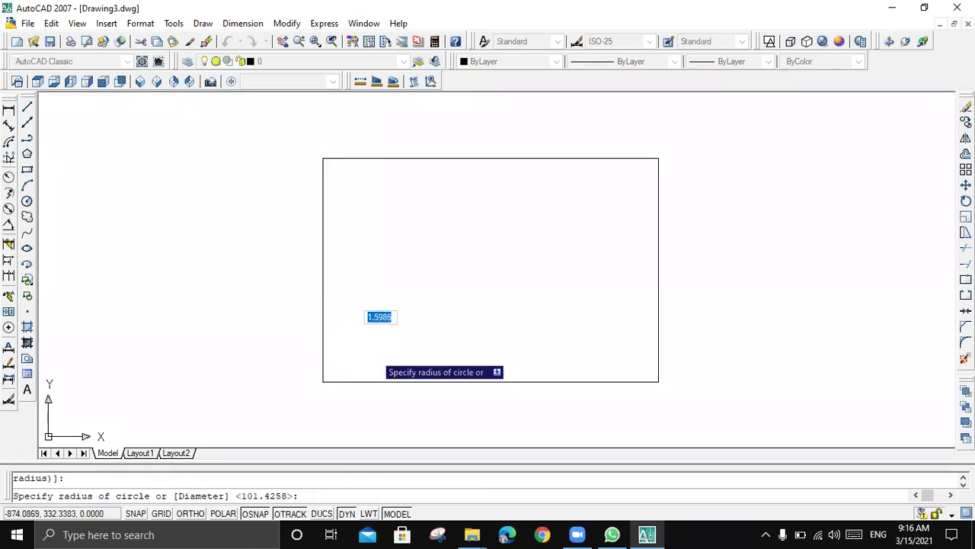
left_click(375, 353)
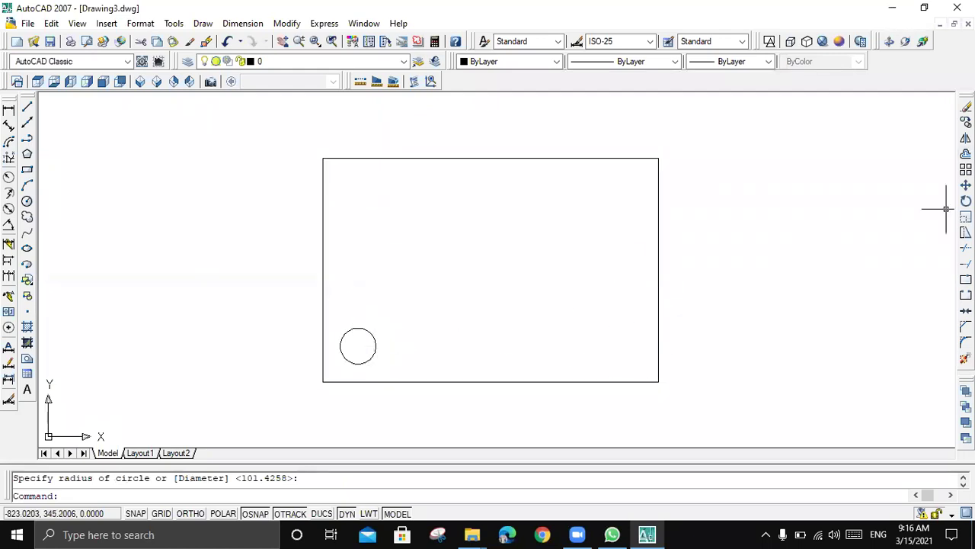
Step: Start a rectangular array and select the small circle as the object to copy
left_click(966, 169)
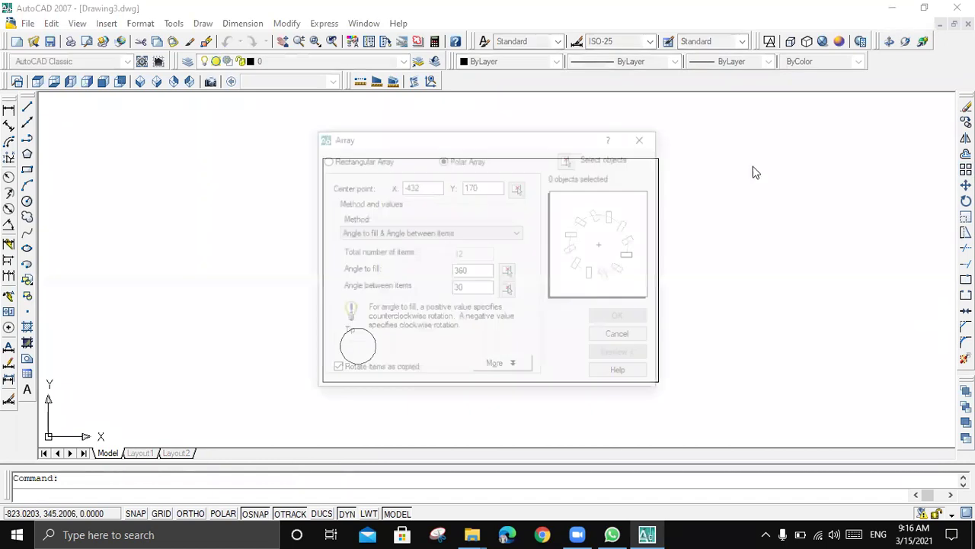
left_click_drag(491, 138, 760, 66)
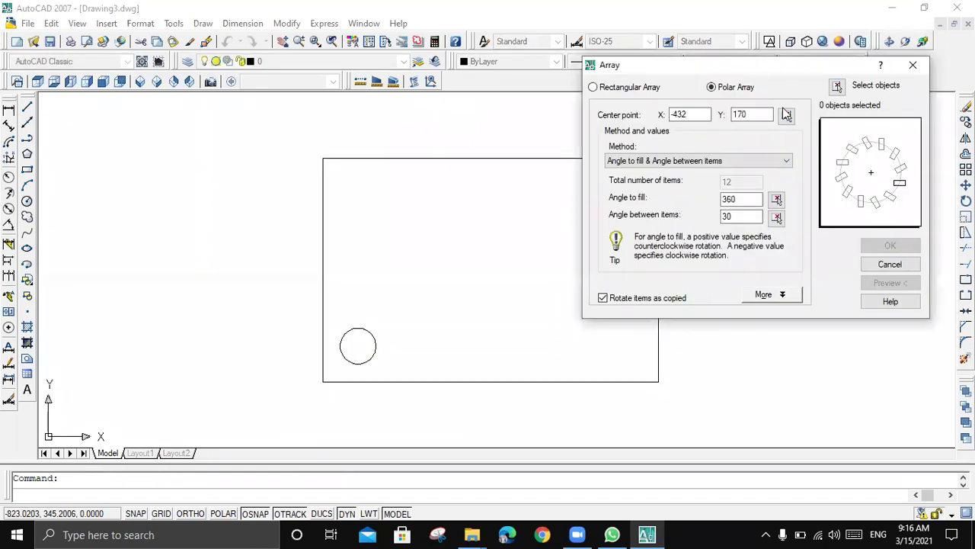
left_click(619, 90)
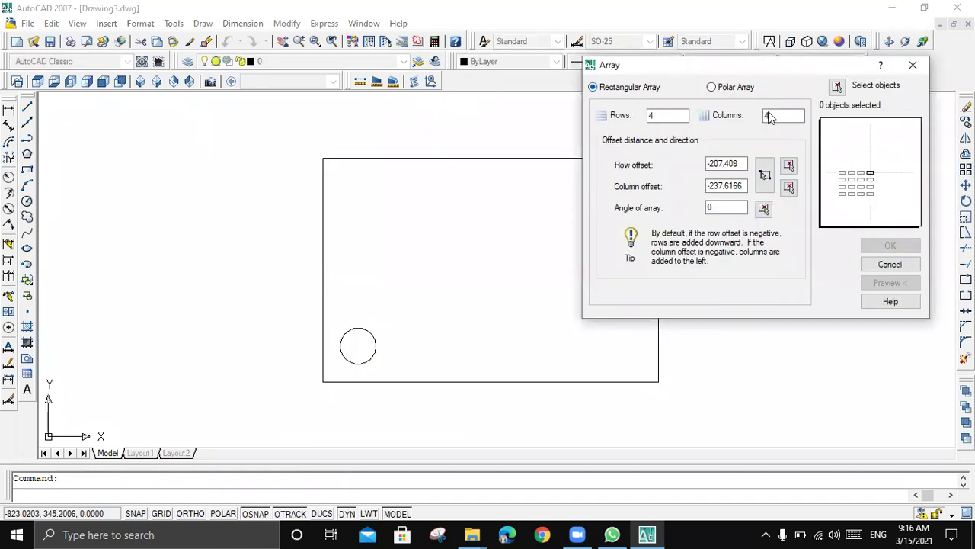
left_click(837, 87)
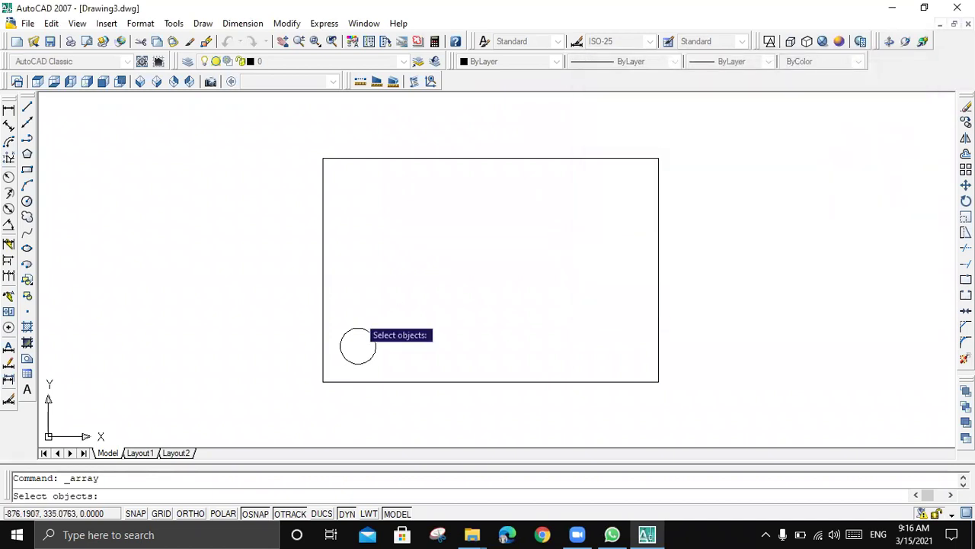
left_click(349, 330)
key("Return")
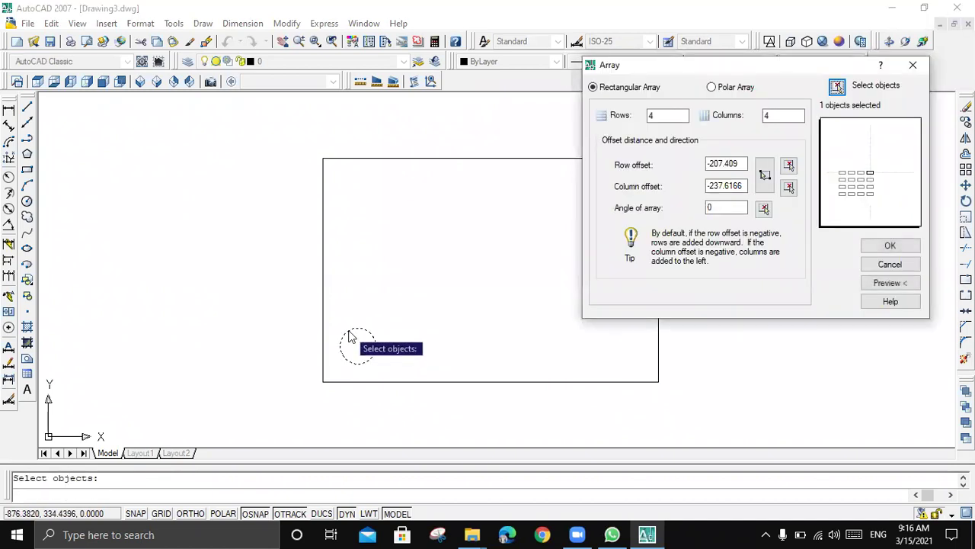
Step: Set the rectangular array to 3 rows and 4 columns
left_click(652, 114)
left_click_drag(612, 112, 607, 112)
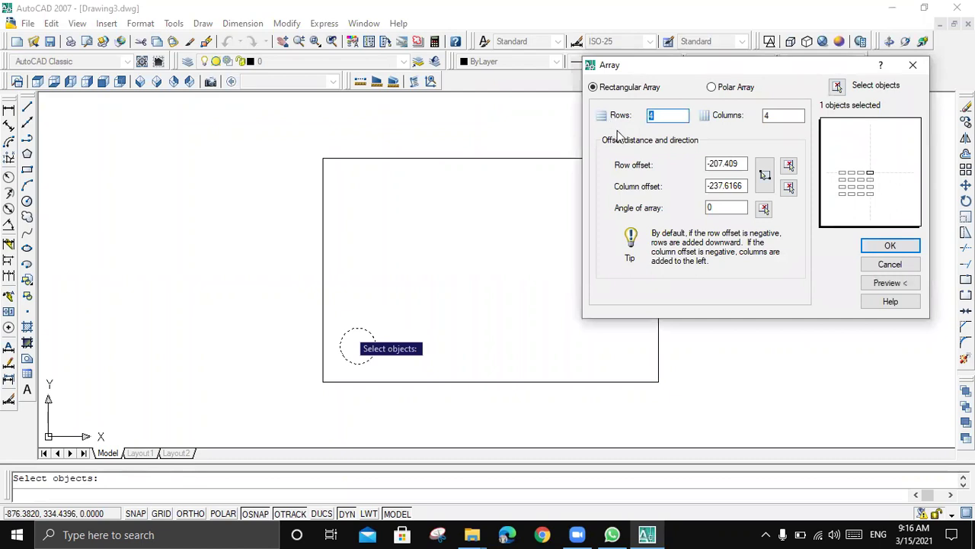
type("3")
left_click(787, 115)
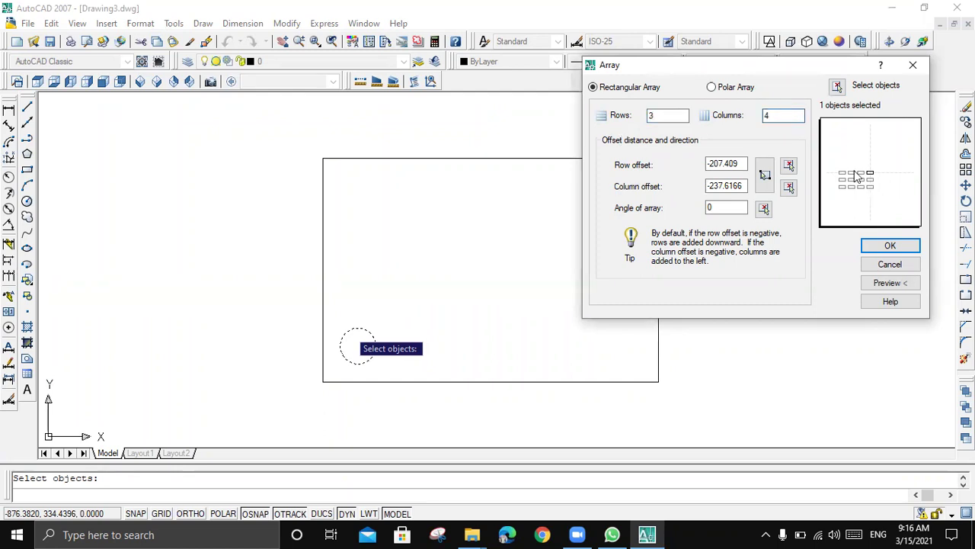
left_click_drag(791, 115, 735, 116)
type("4")
Step: Make the row and column offsets positive, 207.409 and 237.6166, so copies go upward and to the right
left_click_drag(742, 163, 708, 163)
left_click(720, 166)
left_click(722, 187)
left_click(718, 166)
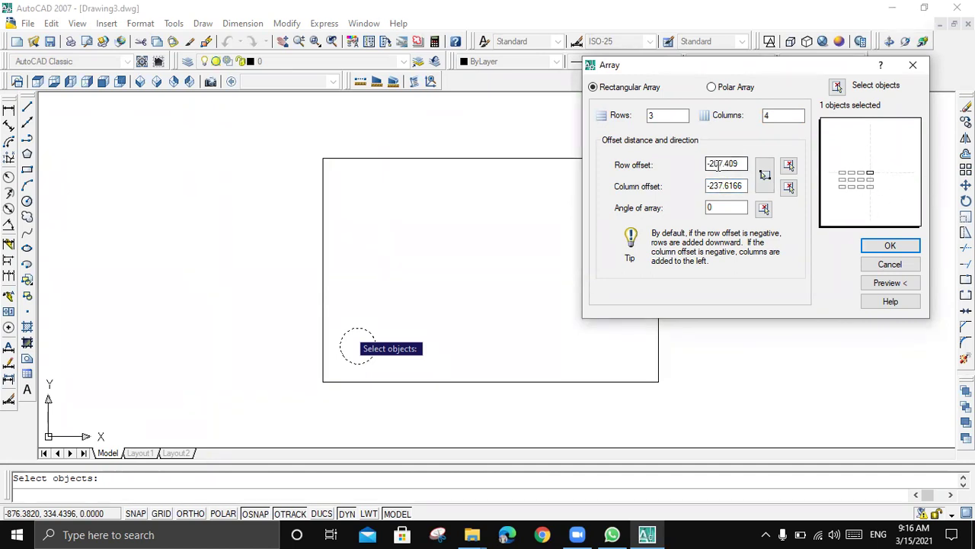
key("Delete")
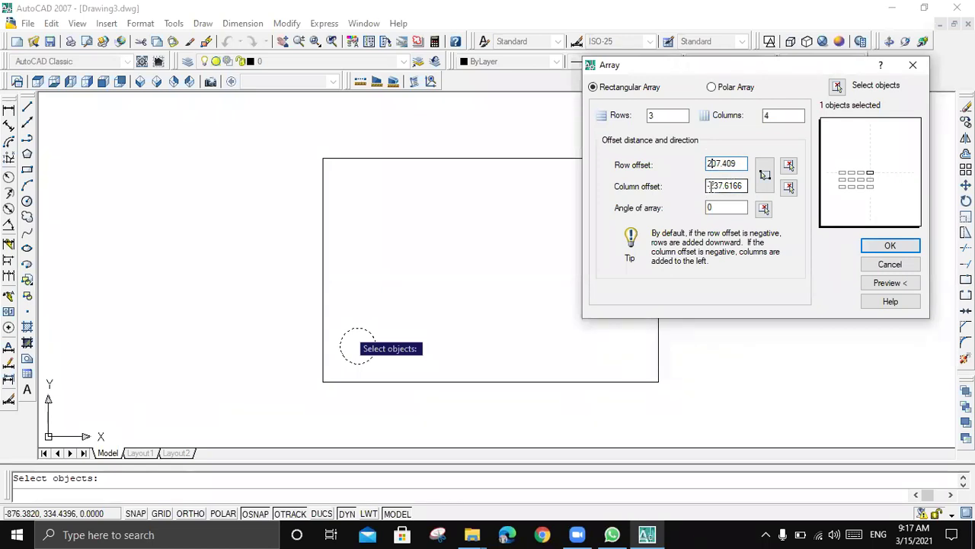
left_click(710, 187)
key("BackSpace")
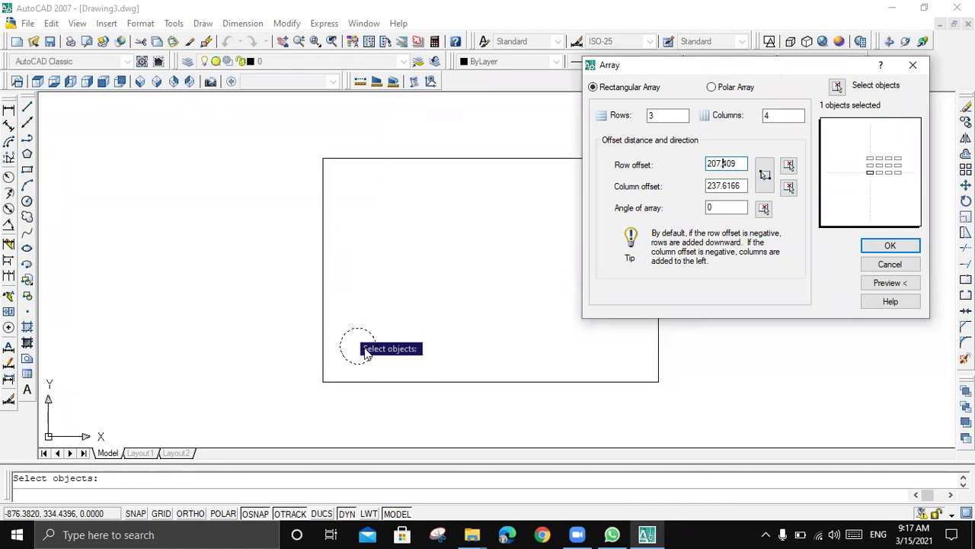
Step: Make both offsets negative, -207.409 for rows and -237.6166 for columns, so copies go downward and to the left
left_click(742, 165)
left_click(709, 163)
type("-")
left_click(709, 185)
type("-")
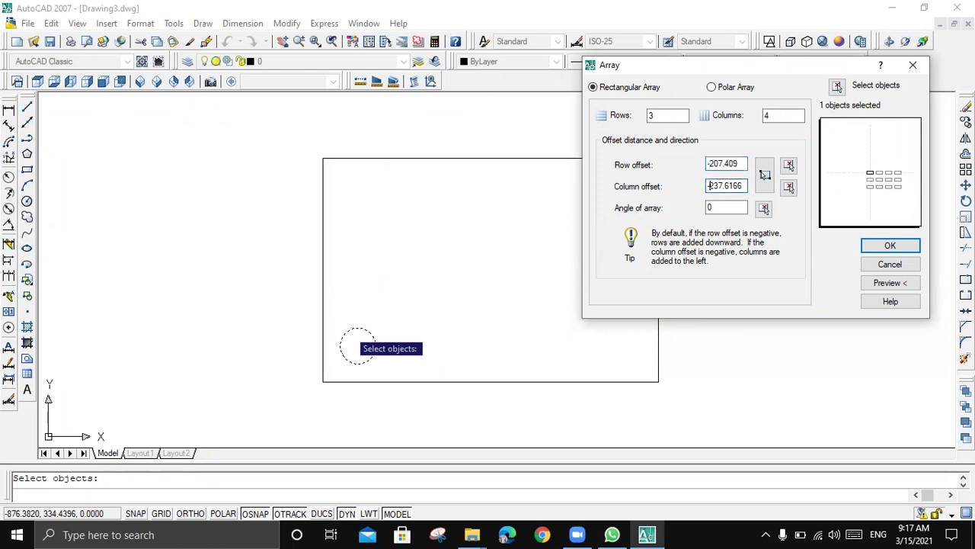
Step: Restore positive row and column offsets of 207.409 and 237.6166, preview the array, and return to its settings
left_click(724, 163)
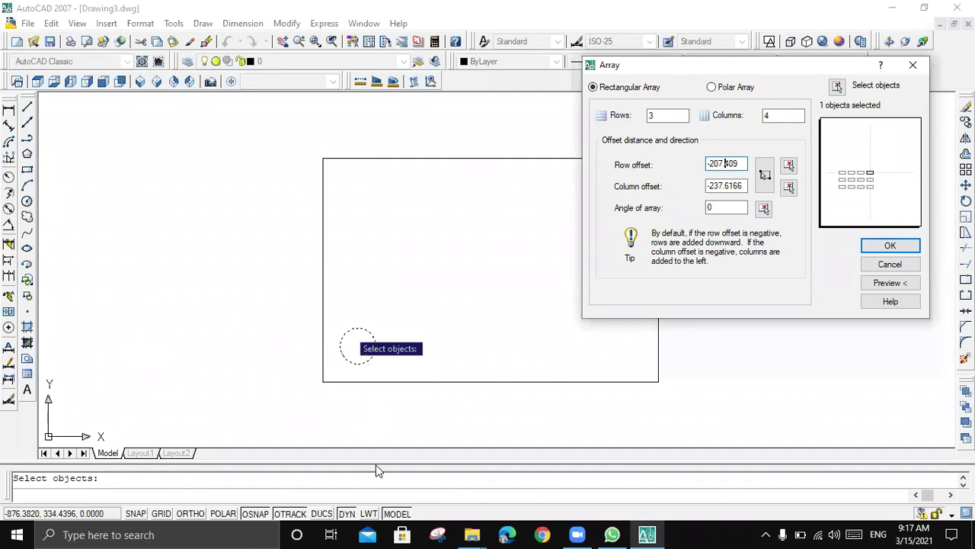
left_click(710, 164)
key("BackSpace")
left_click(716, 185)
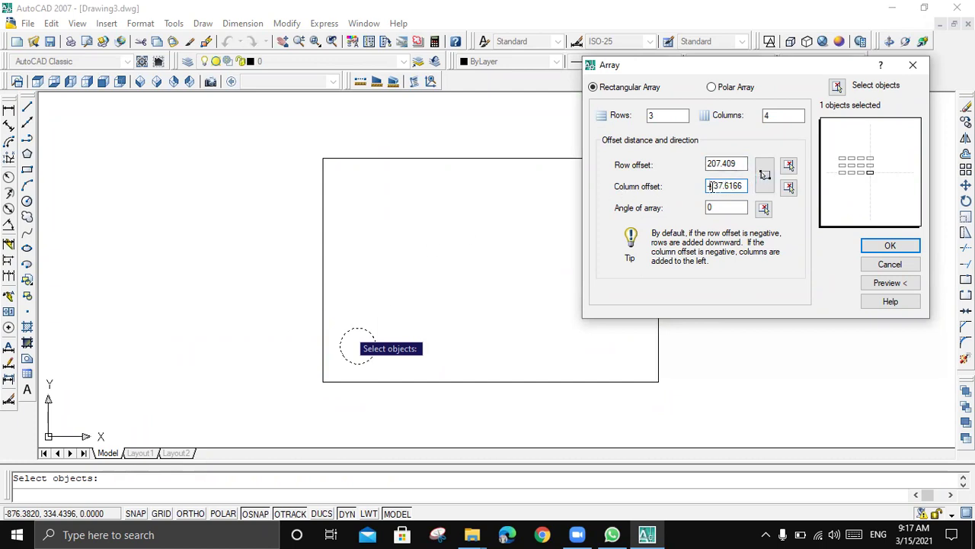
key("BackSpace")
left_click(726, 166)
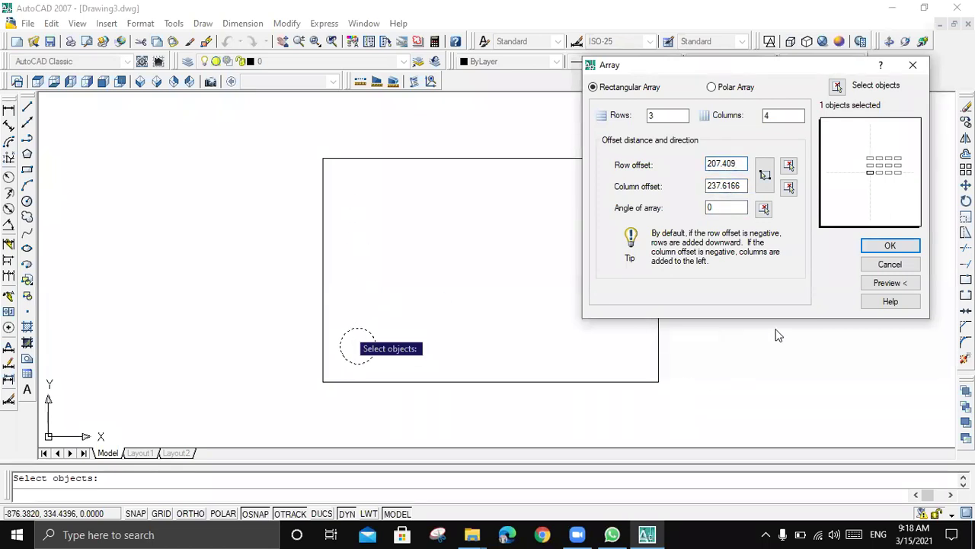
left_click(884, 283)
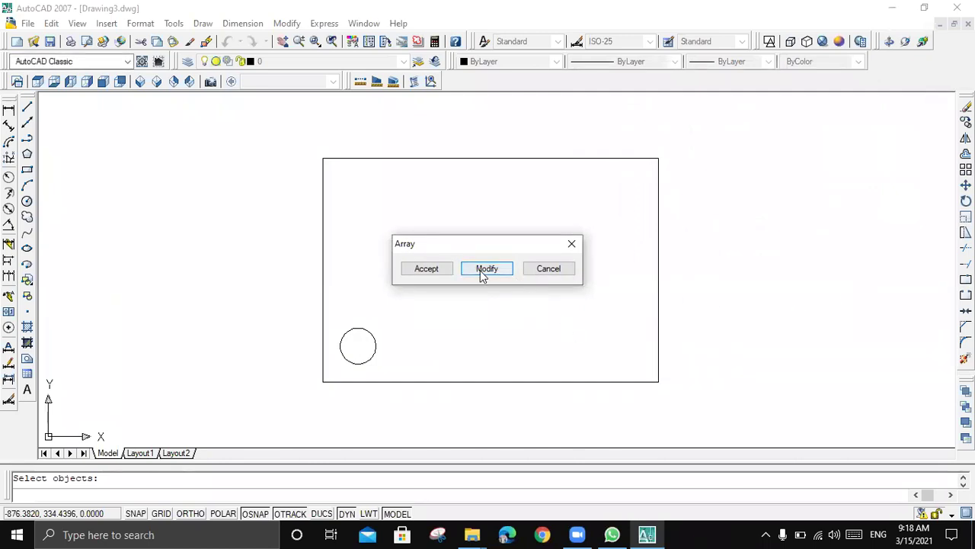
left_click(484, 269)
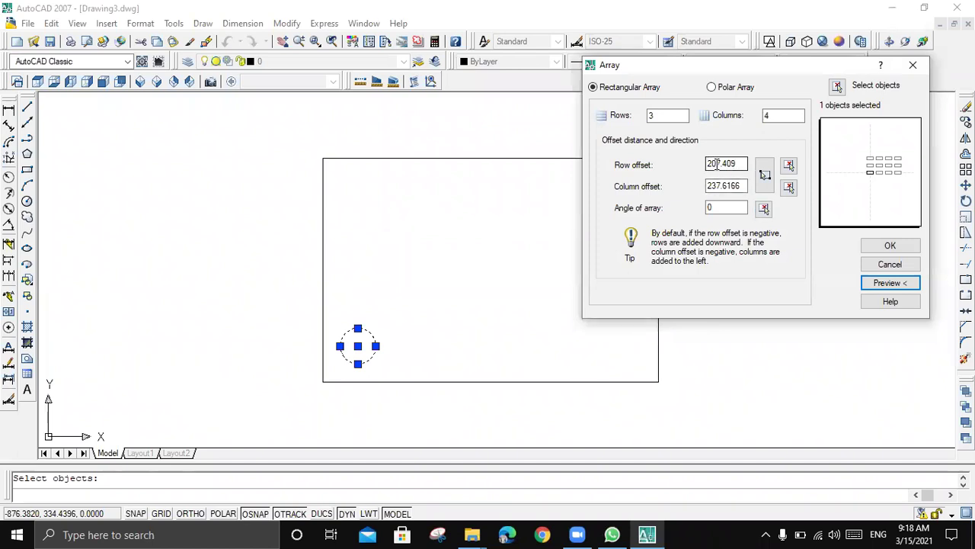
Step: Set the row offset to 6 and the column offset to 4 for the circle array
left_click_drag(713, 164, 654, 190)
key("BackSpace")
key("BackSpace")
type("4")
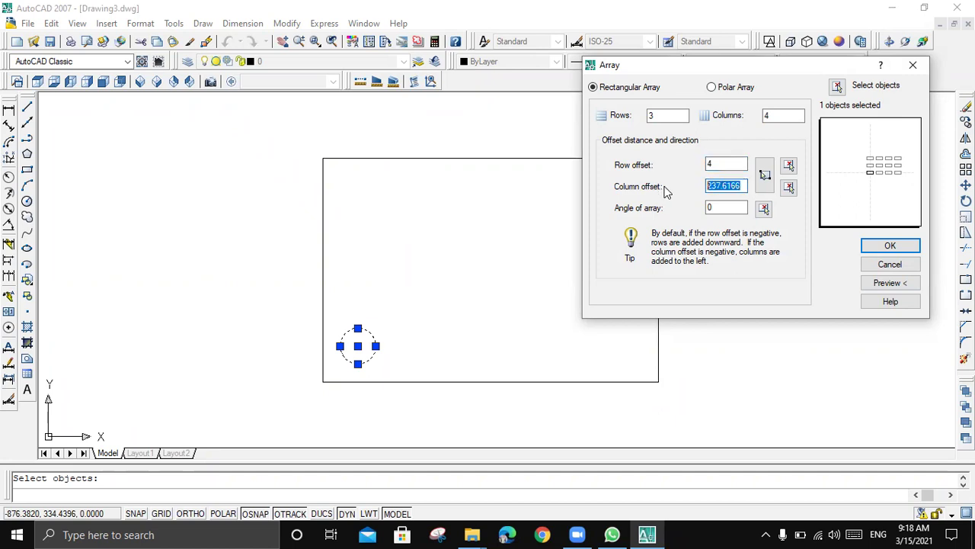
type("4")
left_click_drag(724, 165, 693, 167)
type("6")
left_click(727, 186)
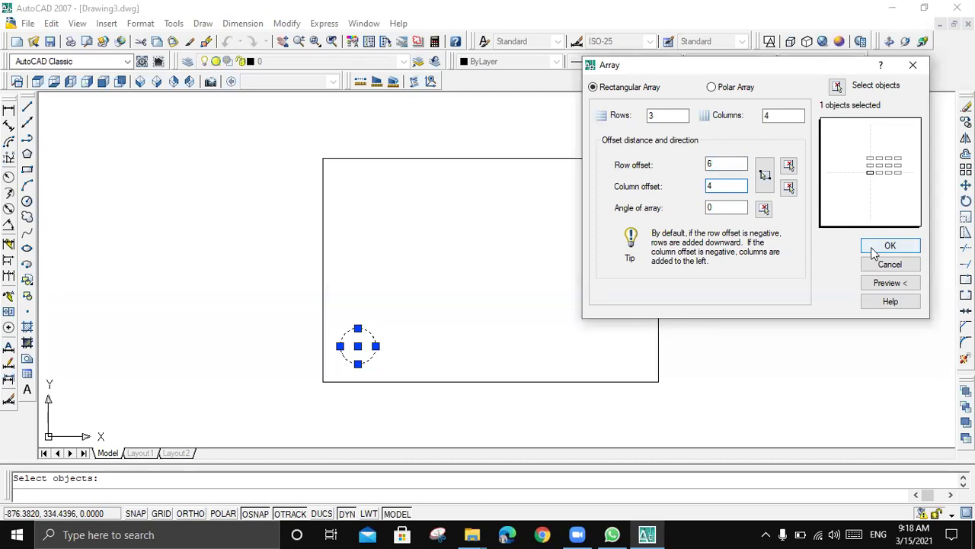
Step: Preview the 3-row, 4-column circle array inside the rectangle, keep the column offset at 4, and accept the array
left_click(890, 283)
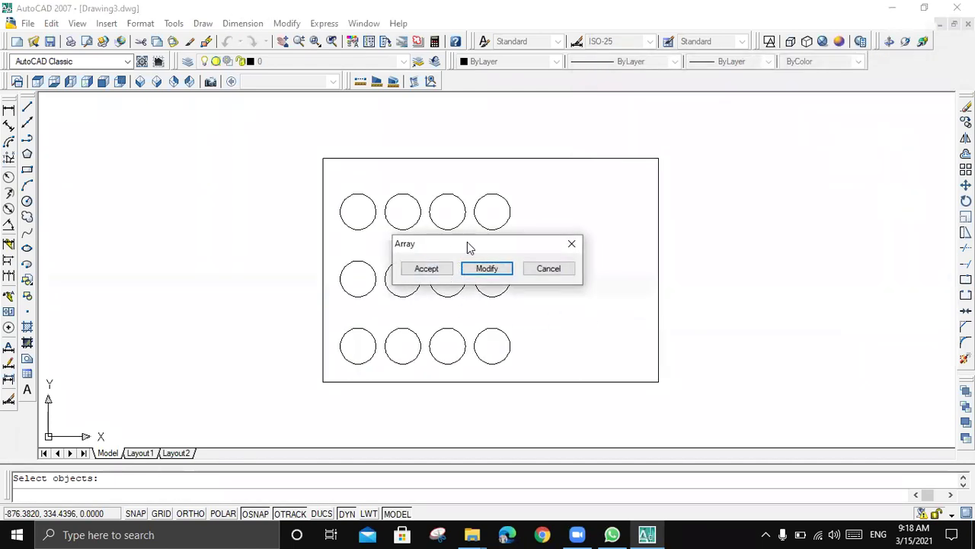
left_click_drag(468, 242, 924, 165)
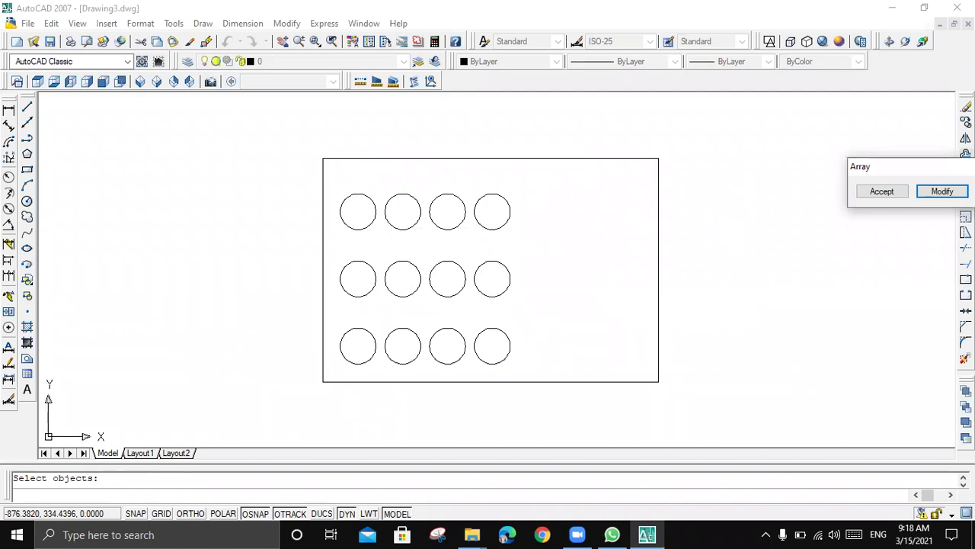
left_click_drag(938, 167, 712, 108)
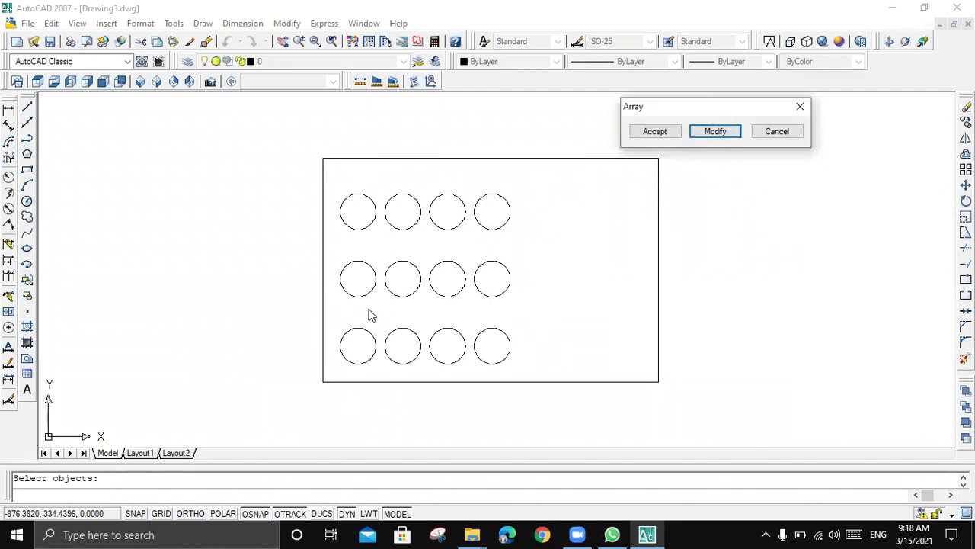
left_click(717, 134)
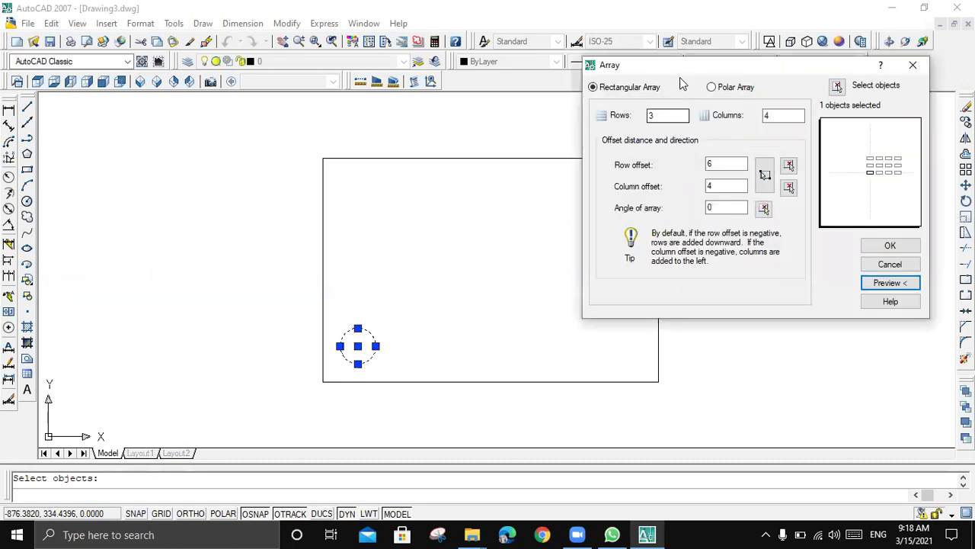
type("4")
left_click(712, 187)
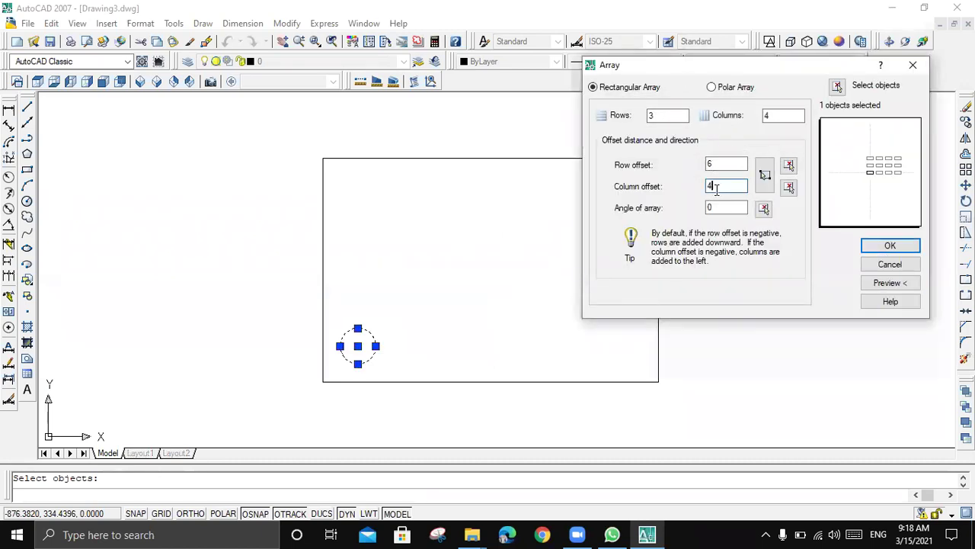
left_click(884, 283)
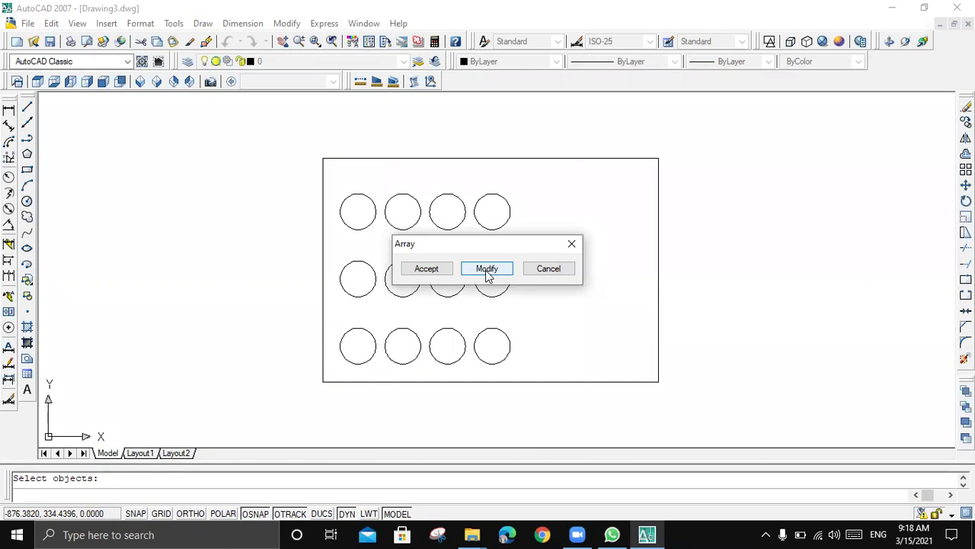
left_click(440, 273)
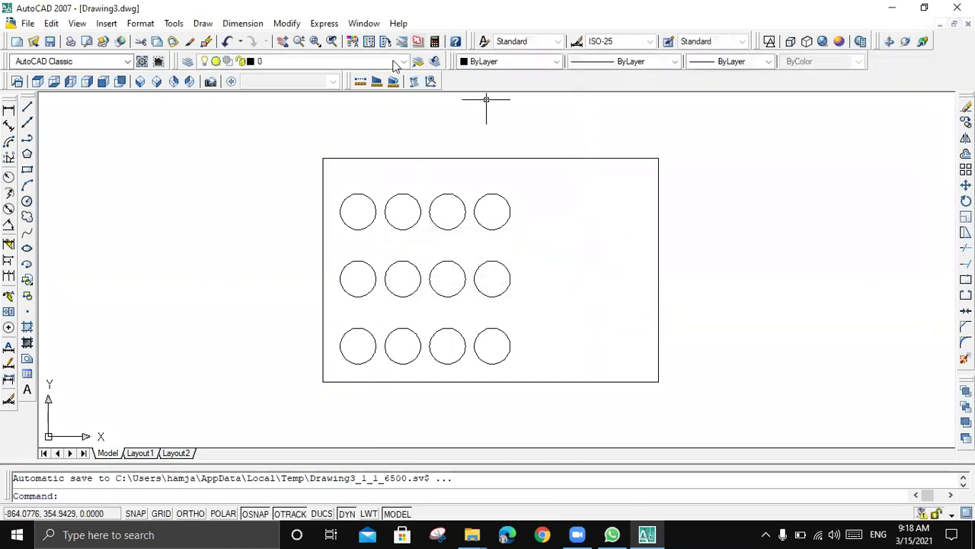
Step: Add a horizontal linear dimension between the centers of the first two circles in the bottom row, below the rectangle
left_click(8, 111)
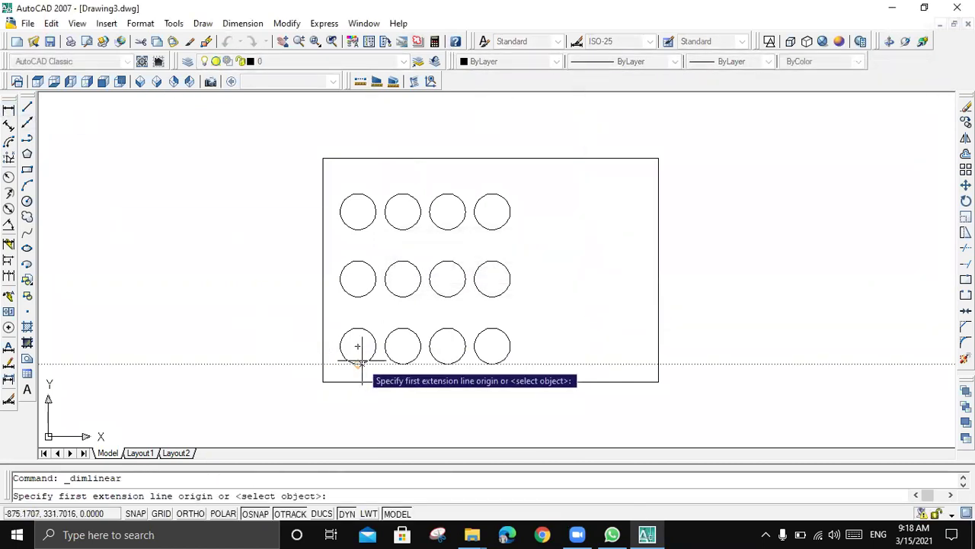
left_click(358, 347)
left_click(403, 346)
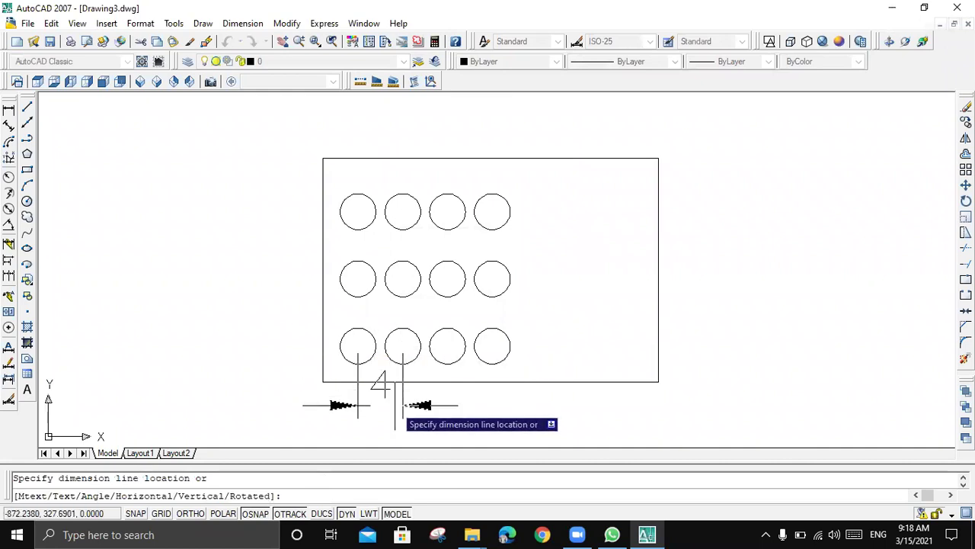
left_click(381, 408)
Step: Add a vertical linear dimension between the centers of the first column's lower two circles, left of the rectangle
left_click(8, 109)
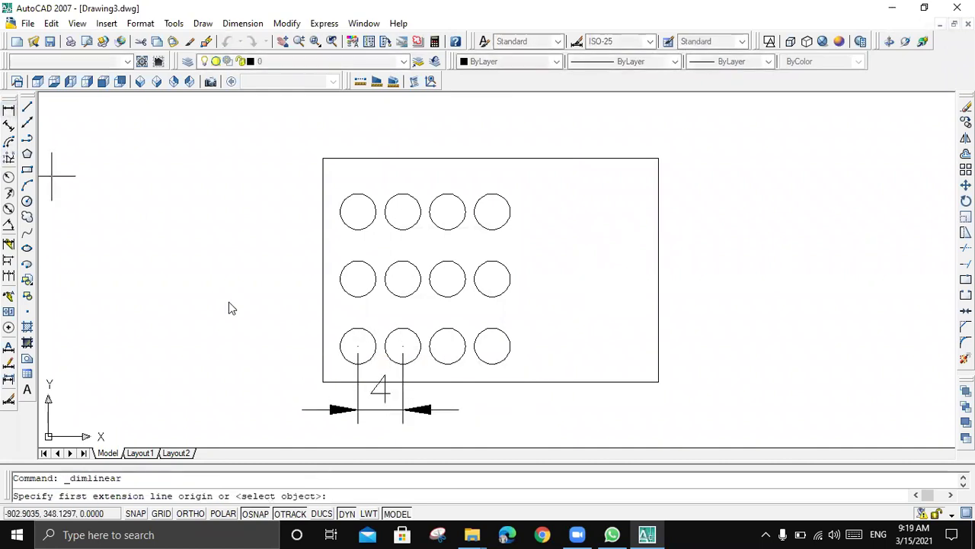
left_click(358, 346)
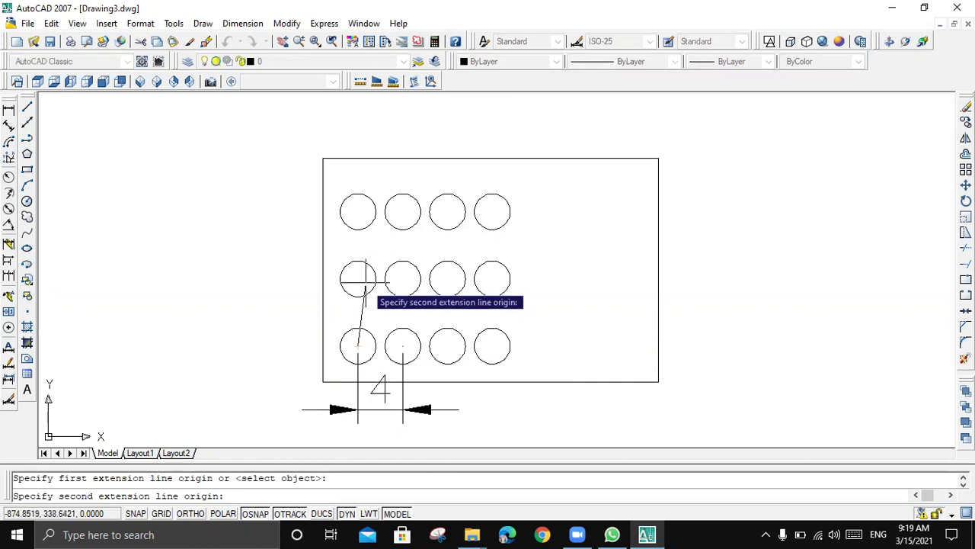
left_click(358, 278)
left_click(270, 278)
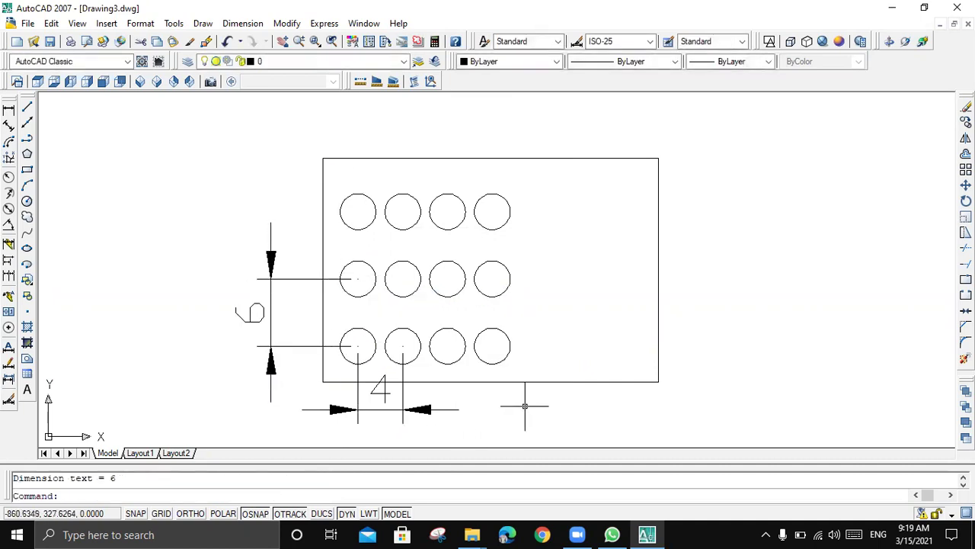
Step: Delete all the arrayed circles and both spacing dimensions, keeping the outer rectangle
scroll(524, 406, "down", 4)
scroll(724, 403, "up", 2)
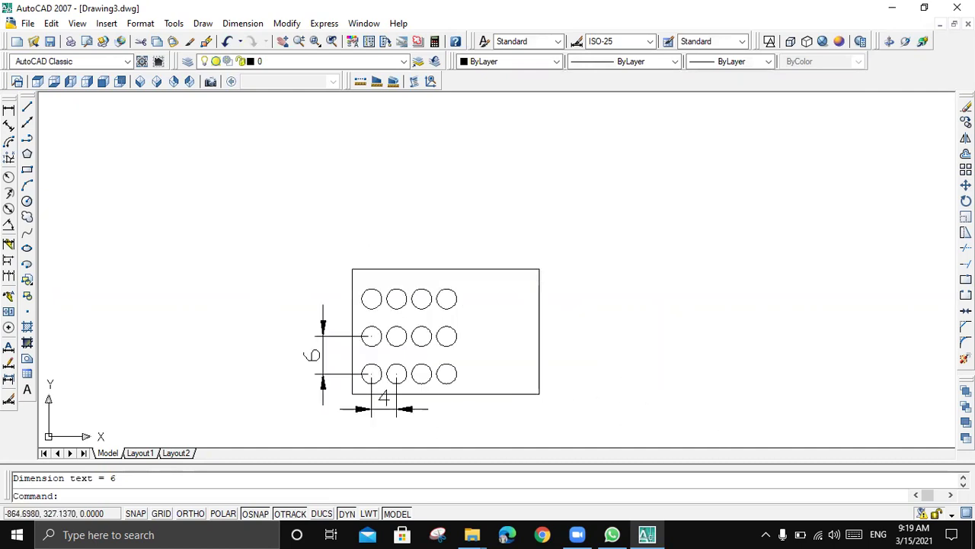
scroll(424, 418, "up", 2)
left_click(508, 226)
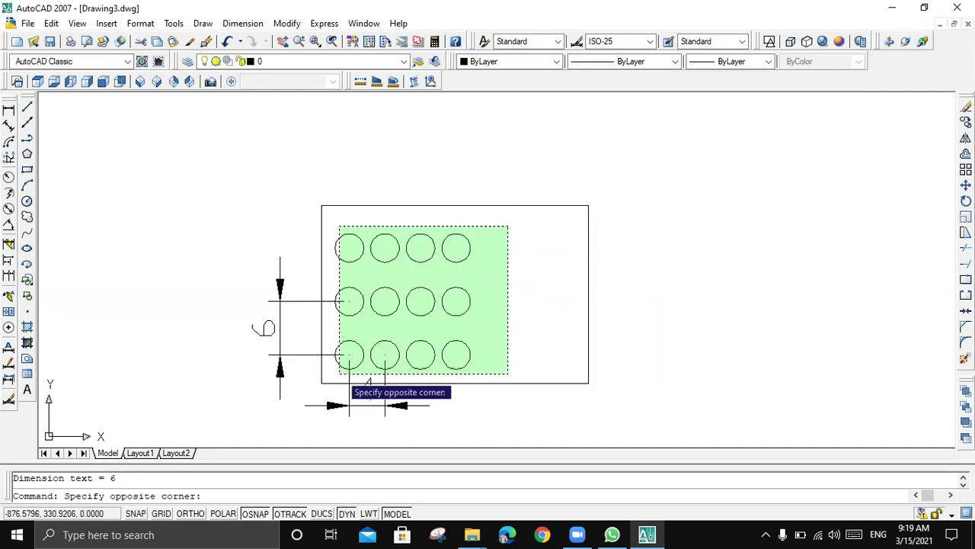
left_click(339, 375)
key("Delete")
Step: Draw a small rectangle freehand just inside the lower-left corner of the large rectangle
left_click(27, 170)
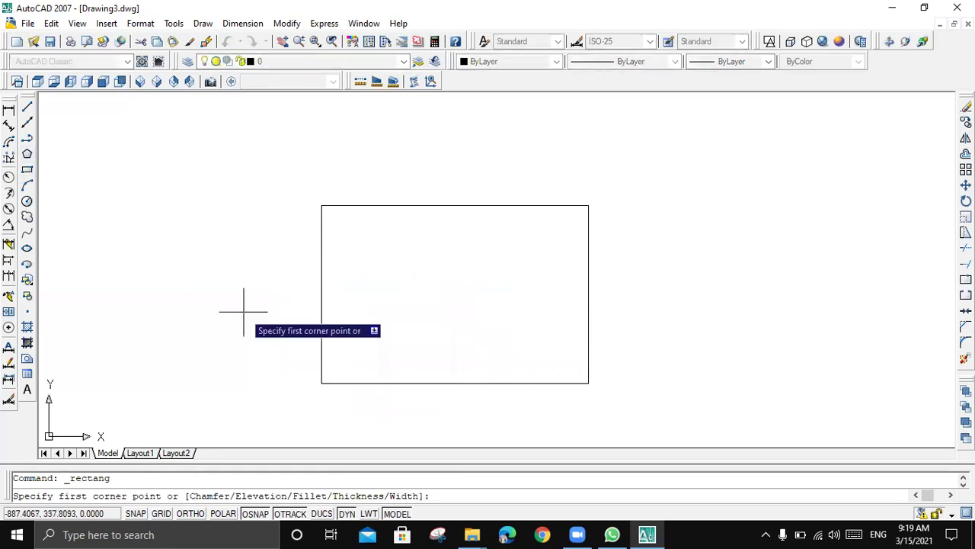
left_click(340, 354)
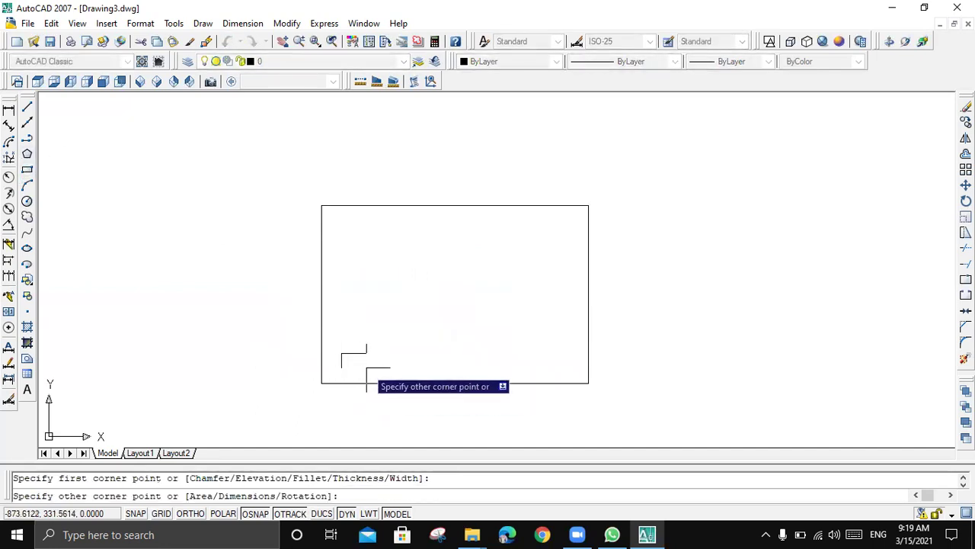
left_click(369, 375)
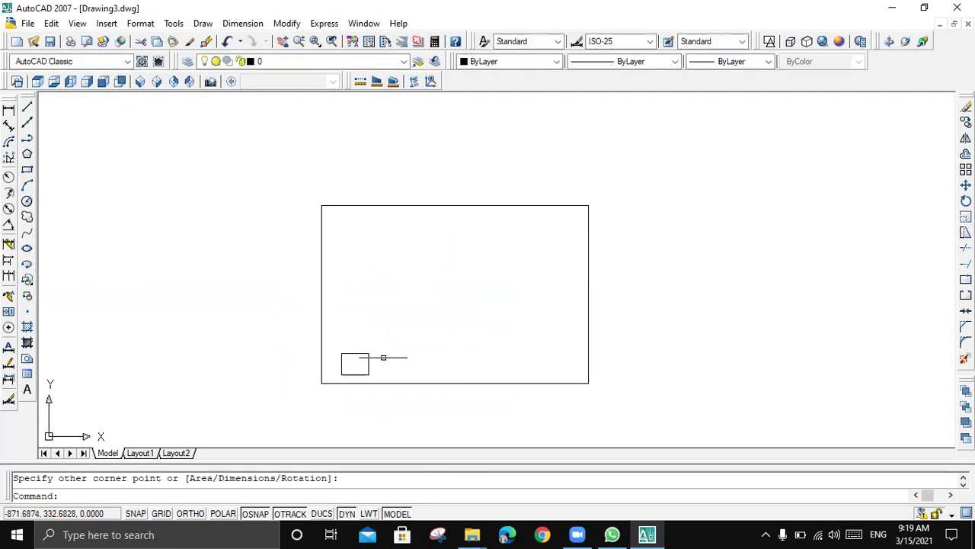
Step: Preview a rectangular array of the small rectangle with 3 rows, 4 columns, row offset 6 and column offset 4
left_click(966, 169)
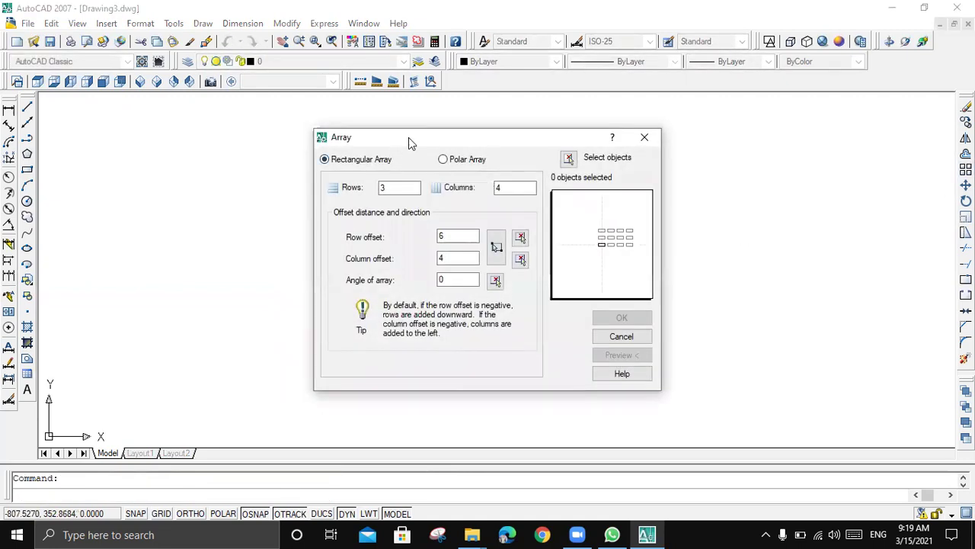
double_click(662, 167)
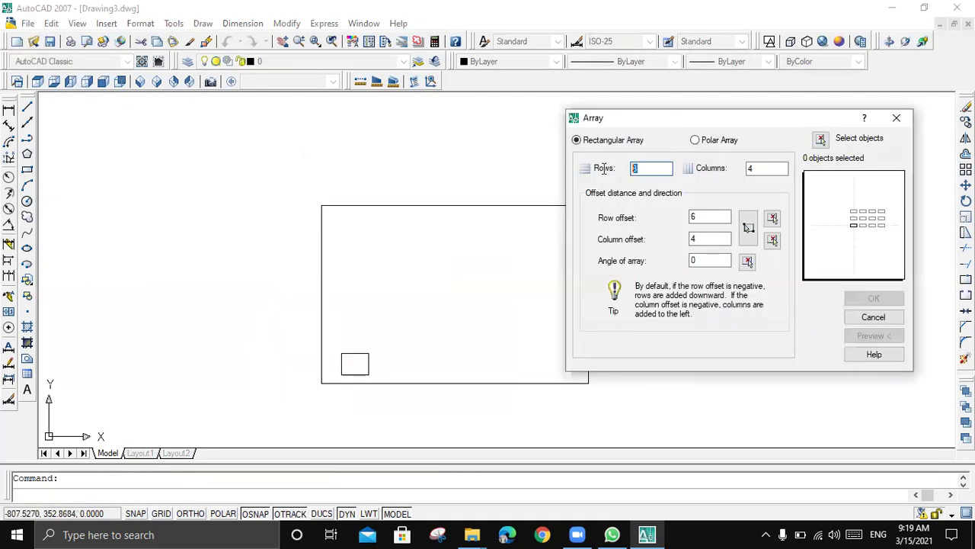
left_click(711, 218)
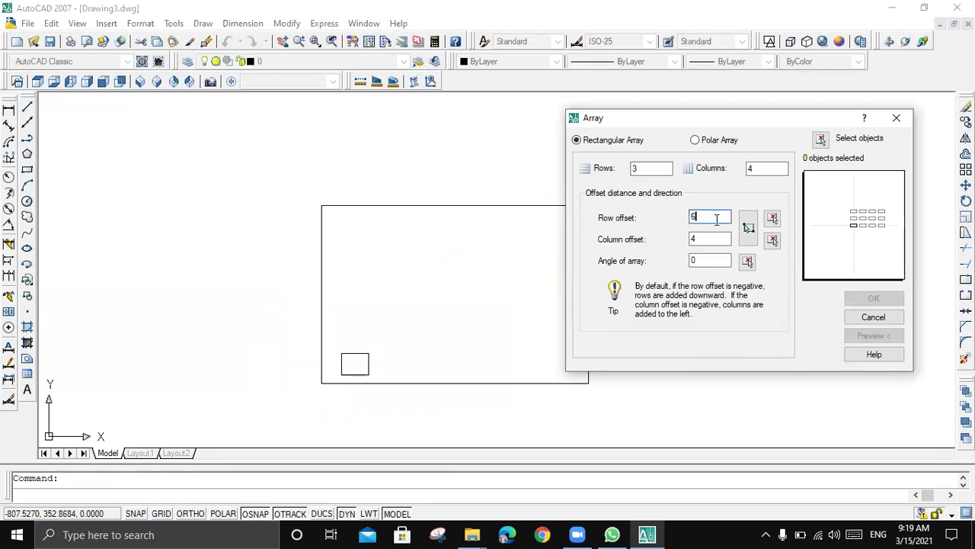
double_click(721, 241)
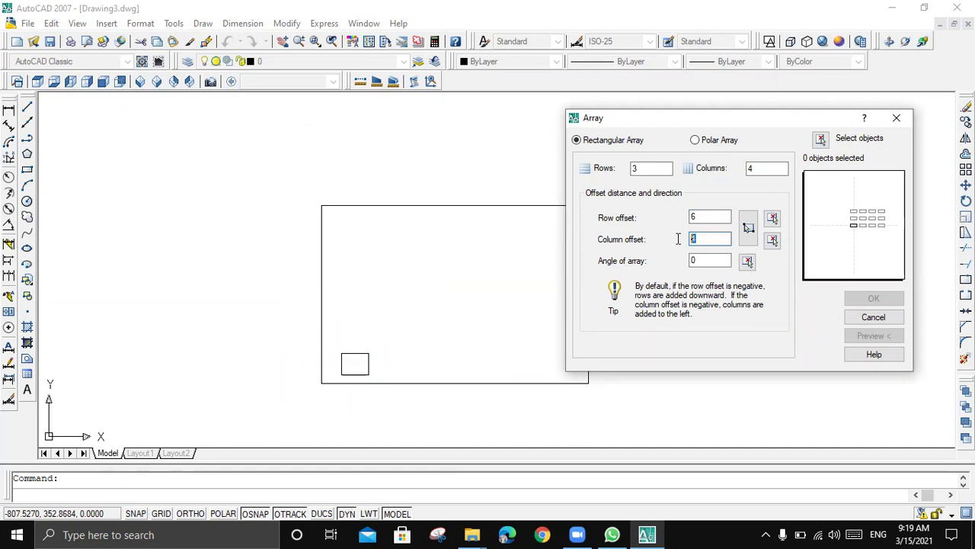
left_click(821, 139)
left_click(369, 369)
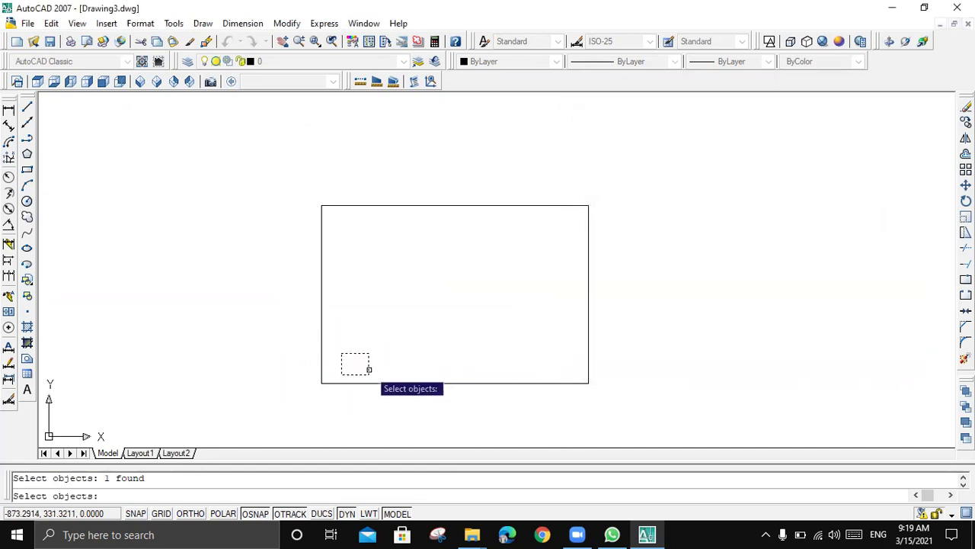
key("Return")
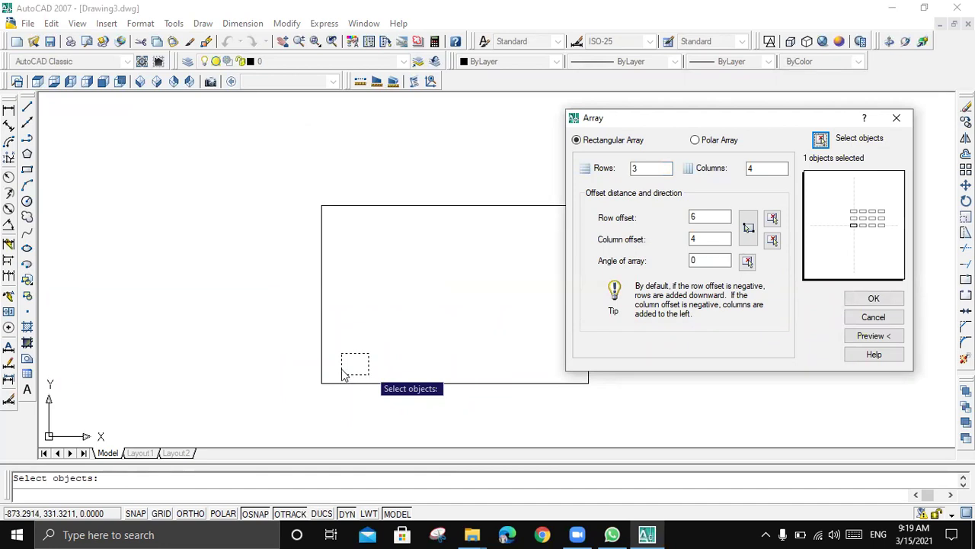
left_click(874, 336)
left_click_drag(455, 240, 717, 214)
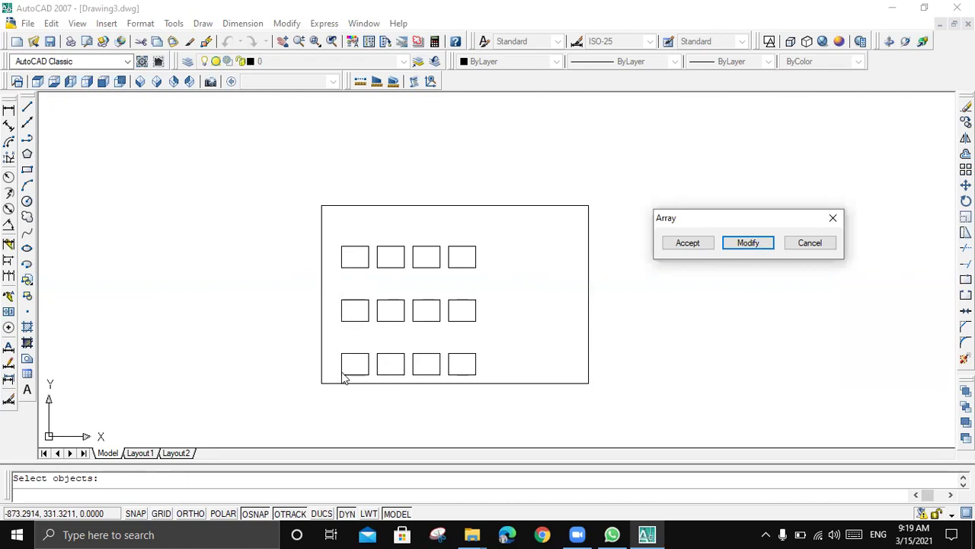
Step: Accept the previewed array and add a vertical linear dimension between the lower-left corners of the first column's lower two rectangles
left_click(688, 243)
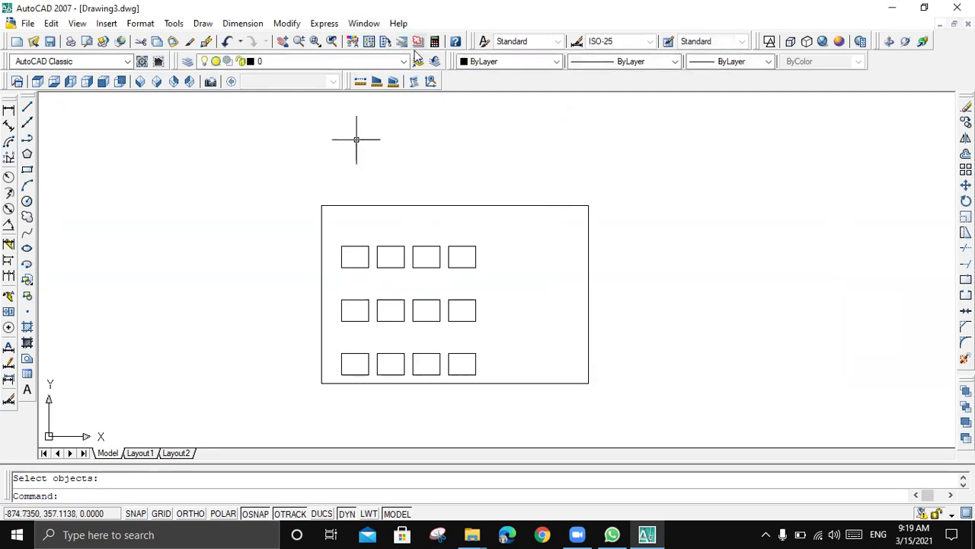
left_click(10, 110)
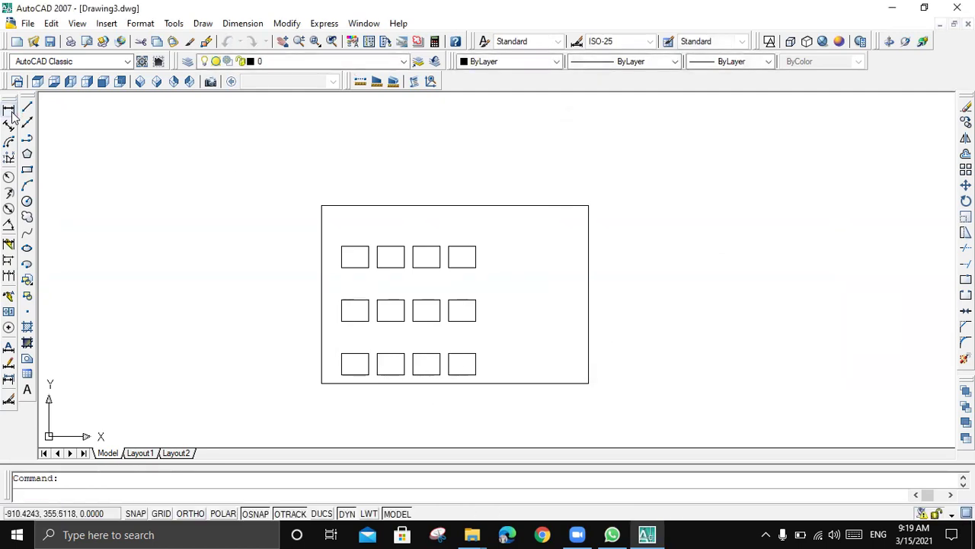
left_click(342, 375)
left_click(342, 320)
left_click(290, 324)
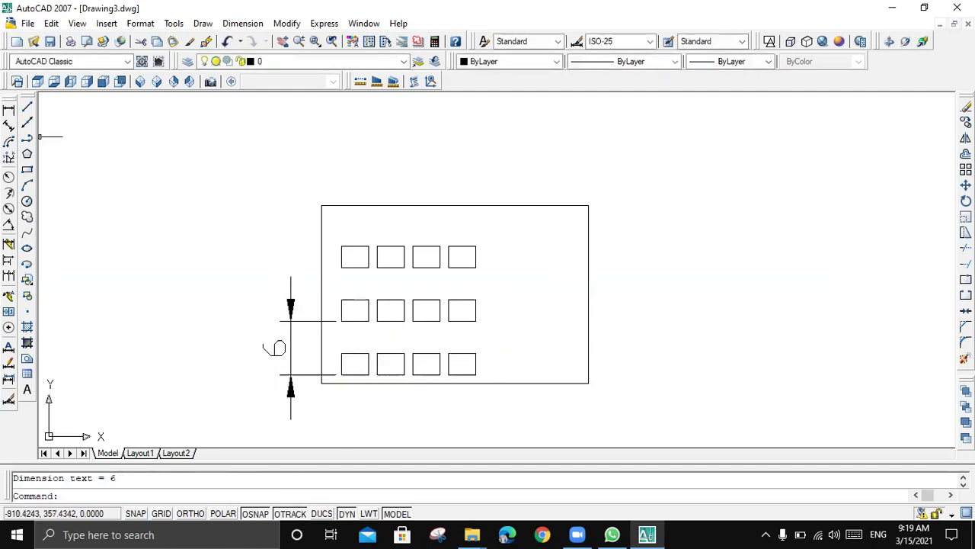
Step: Add a horizontal linear dimension between the lower-left corners of the bottom row's first two rectangles, placed below the large rectangle
left_click(9, 110)
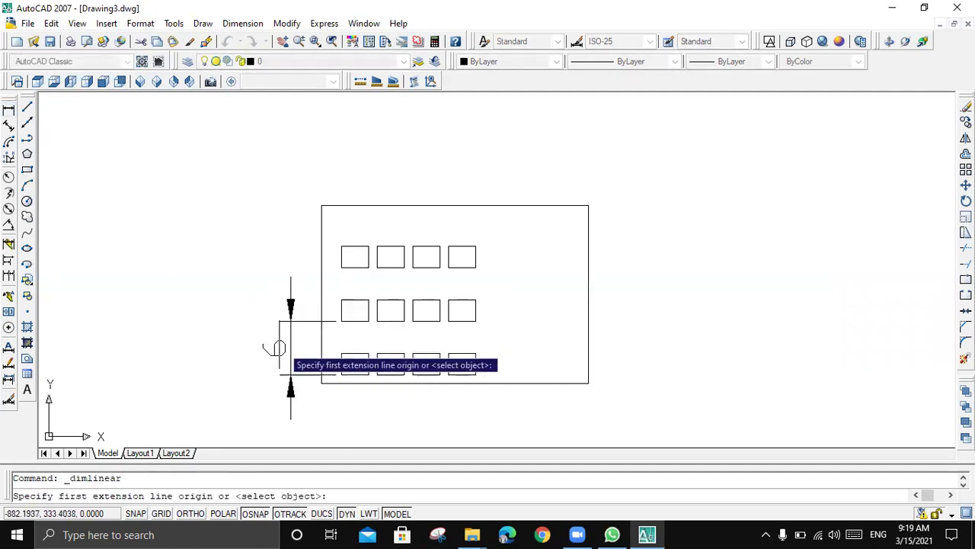
left_click(341, 374)
left_click(378, 375)
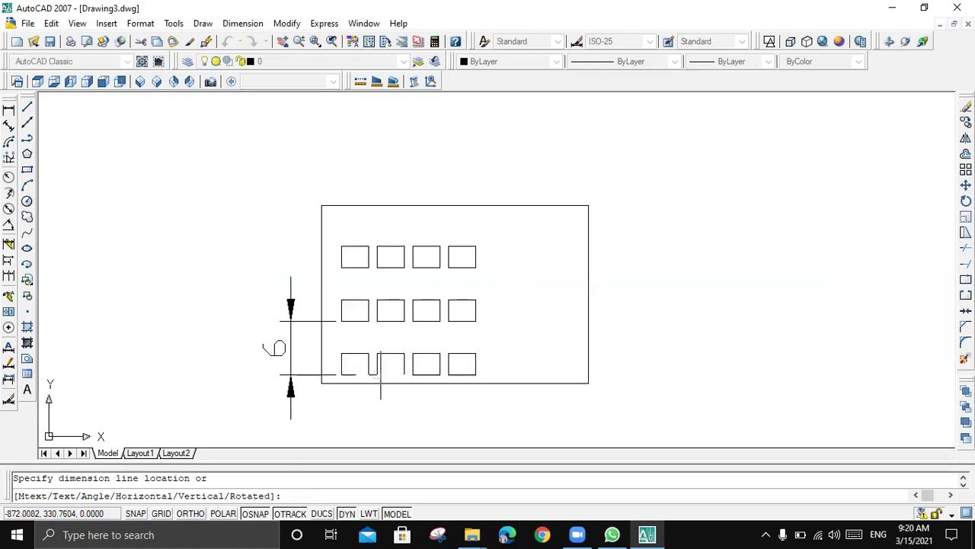
left_click(362, 412)
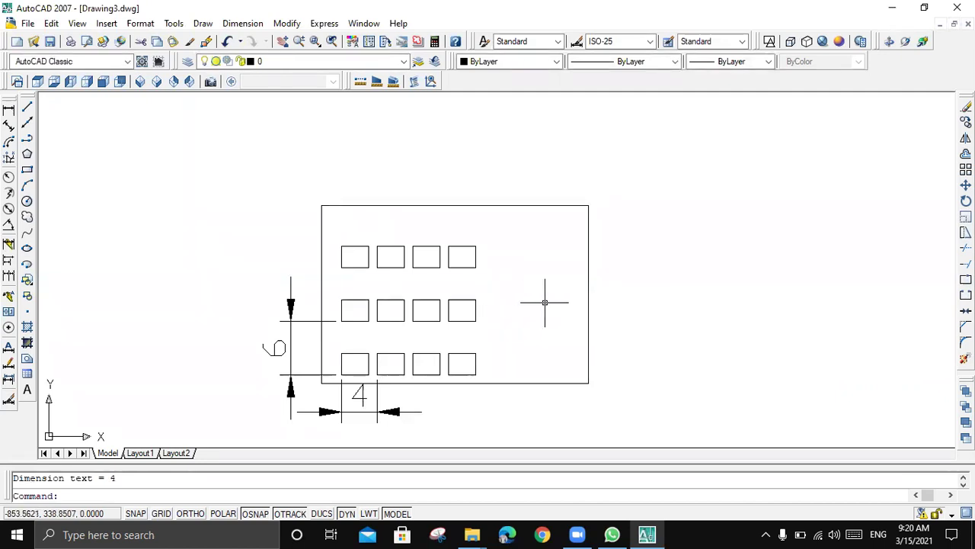
Step: Delete all the arrayed small rectangles and both spacing dimensions, keeping the large outer rectangle
left_click(526, 234)
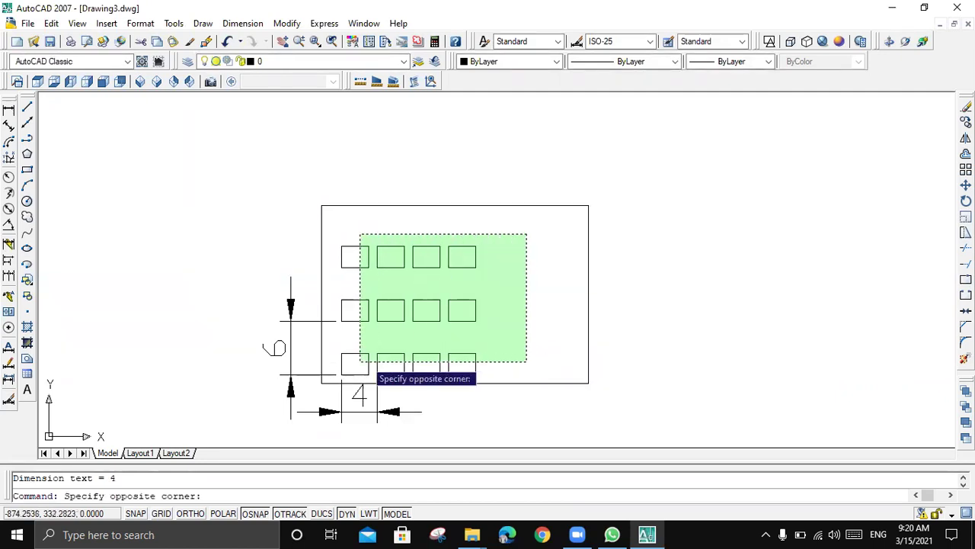
left_click(346, 370)
key("Delete")
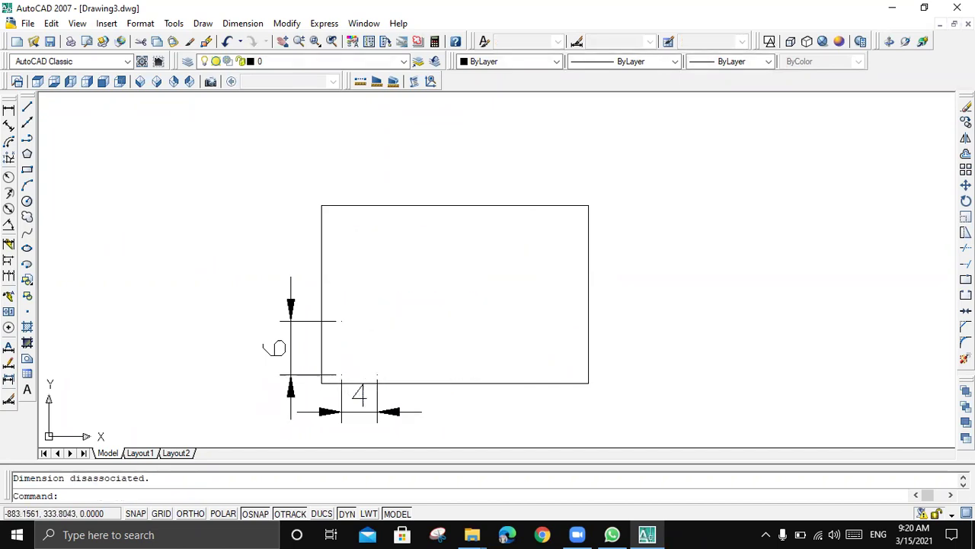
left_click(302, 271)
left_click(274, 343)
key("Delete")
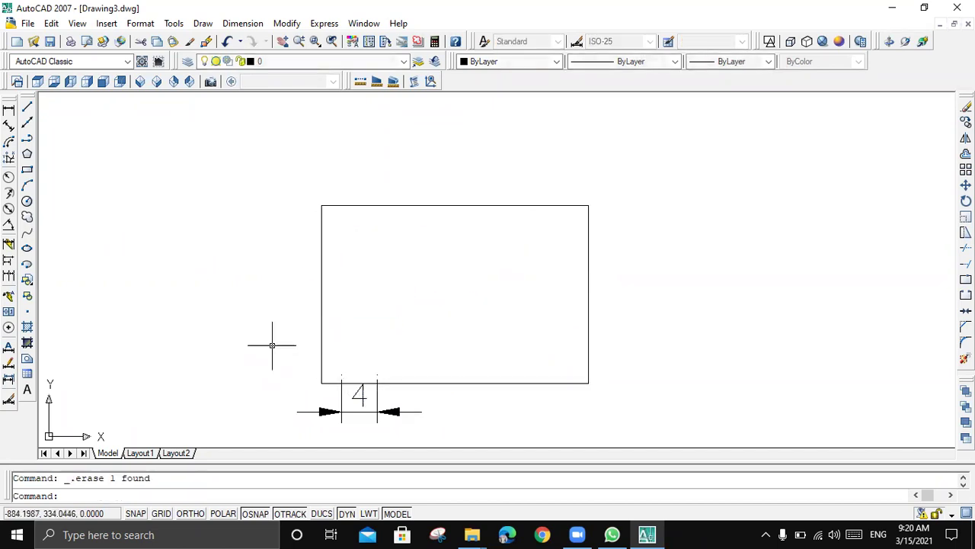
left_click(433, 401)
left_click(323, 423)
key("Delete")
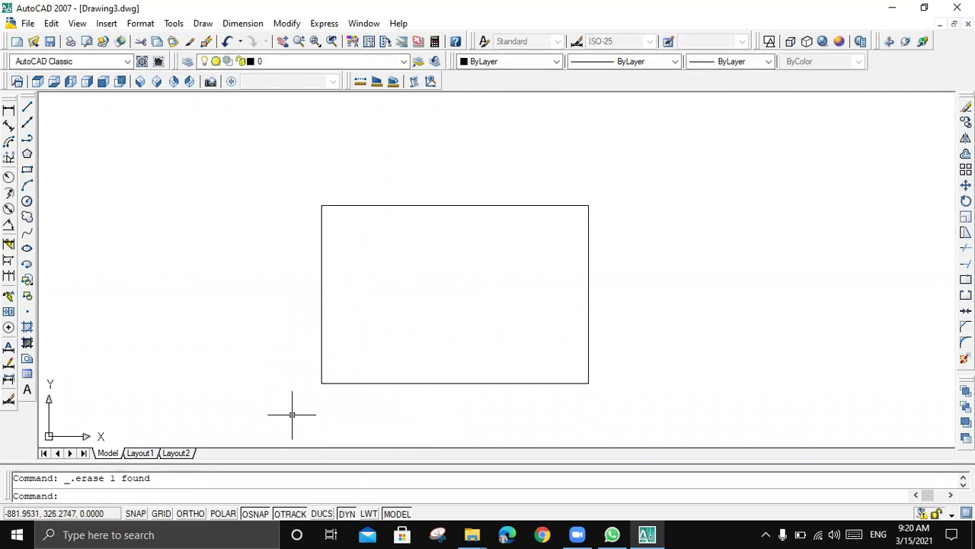
left_click(27, 170)
left_click(573, 212)
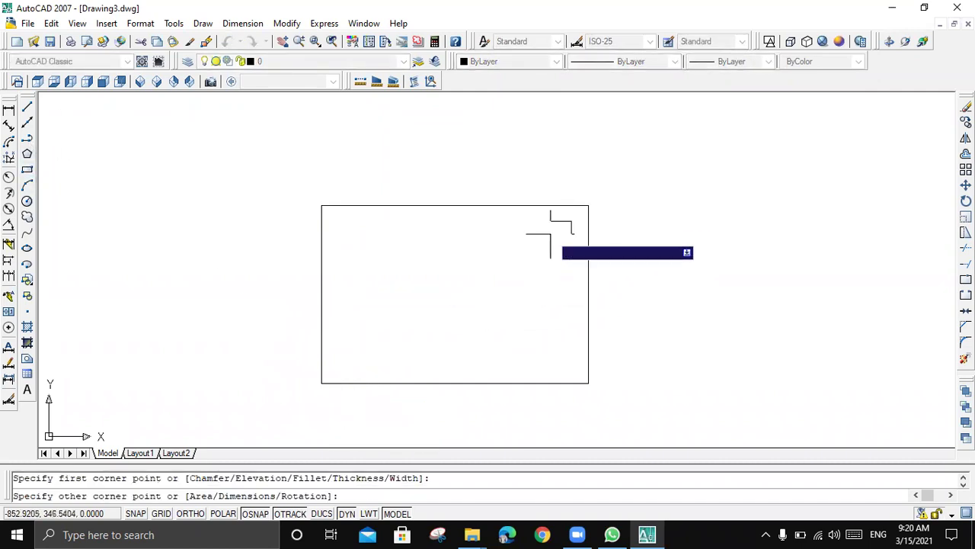
left_click(539, 239)
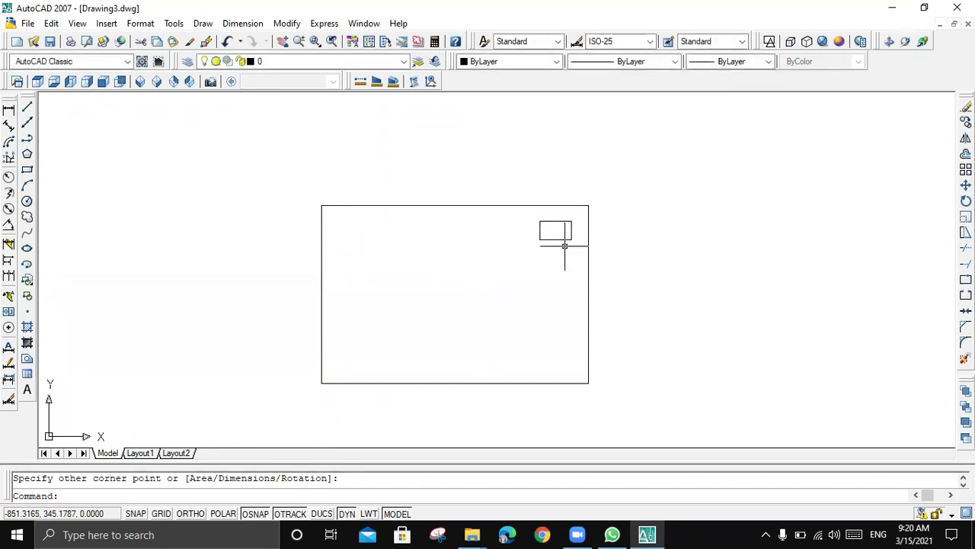
key("ctrl+z")
Step: Draw a rectangle 6 long and 3 wide just inside the upper-right corner of the large rectangle, using the Dimensions option
left_click(27, 170)
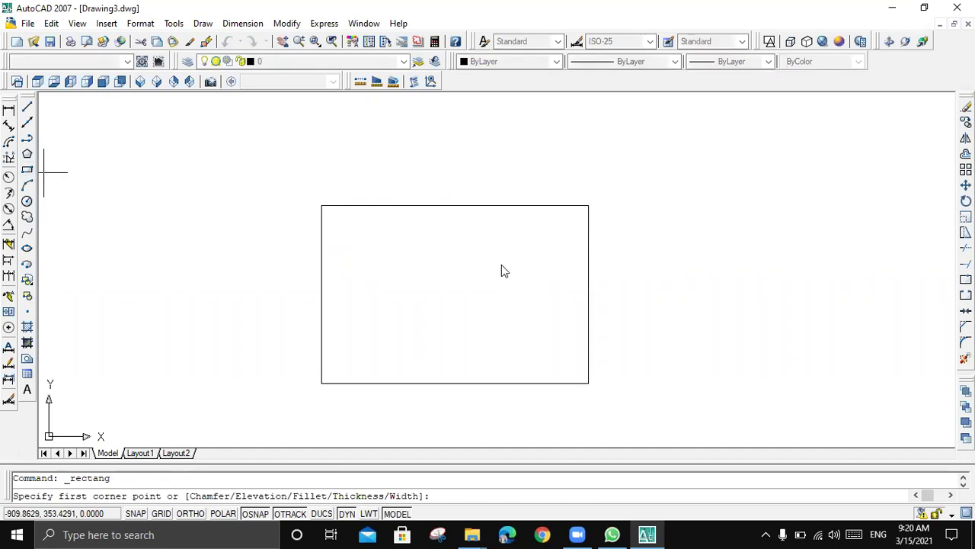
left_click(574, 218)
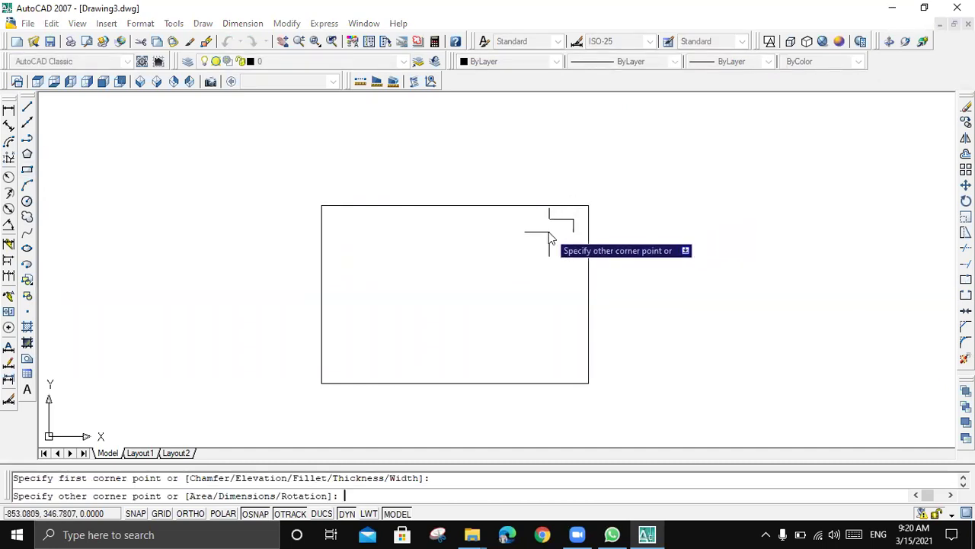
type("d")
key("Return")
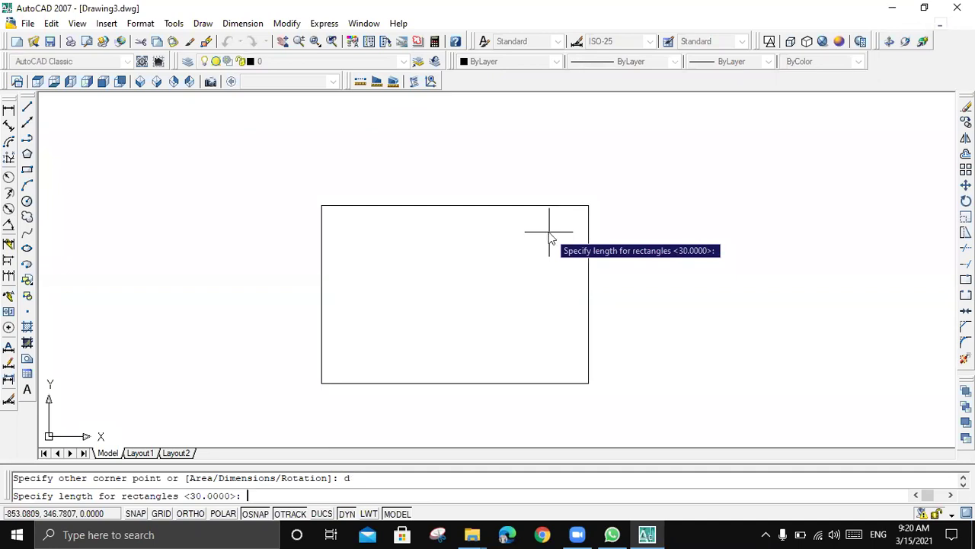
type("6")
key("Return")
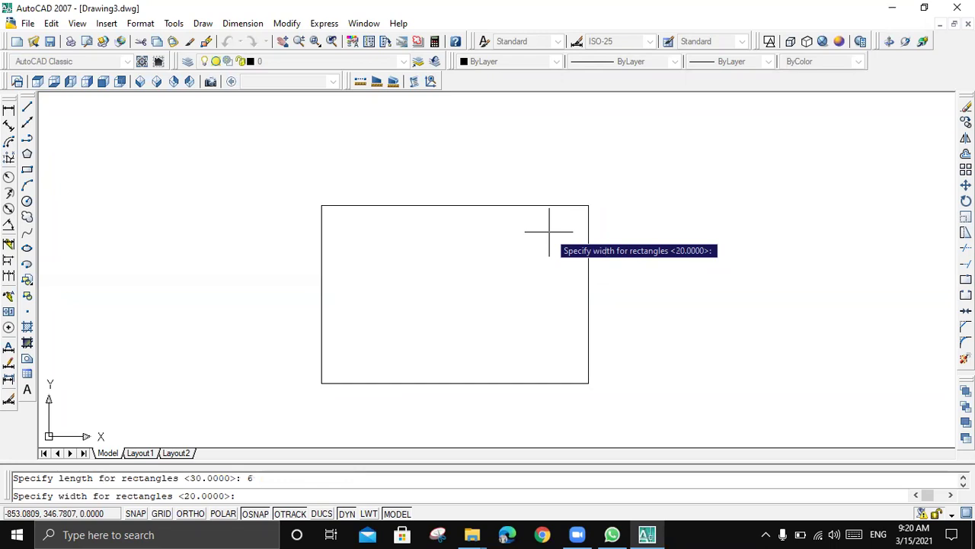
type("3")
key("Return")
left_click(573, 244)
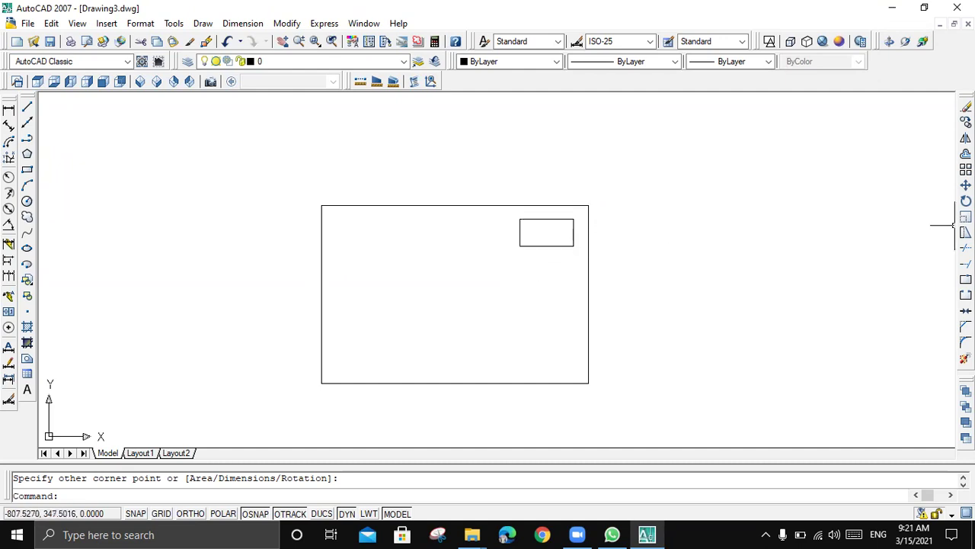
Step: Preview a rectangular array of the 6 by 3 rectangle with 3 rows, 4 columns, row offset 4 and column offset 4
left_click(965, 169)
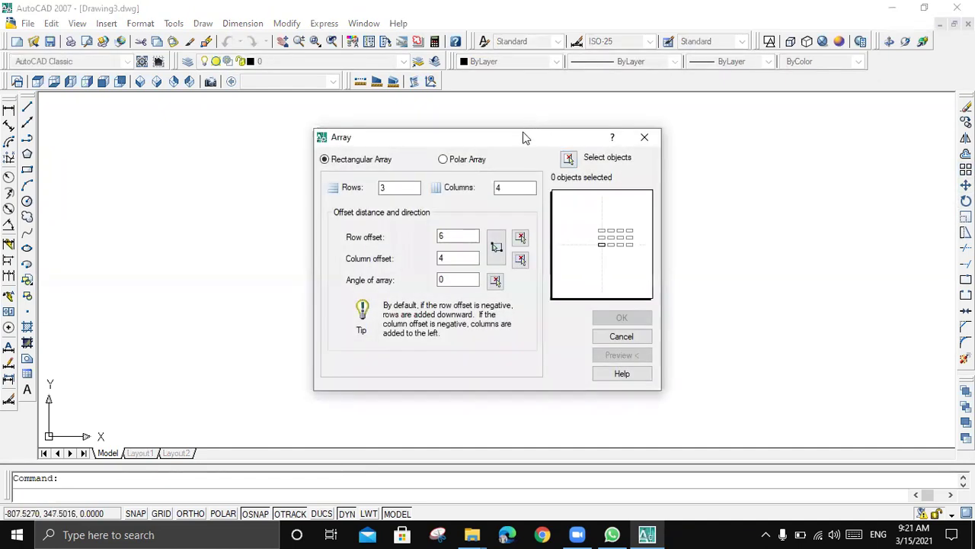
left_click_drag(529, 138, 862, 104)
double_click(788, 201)
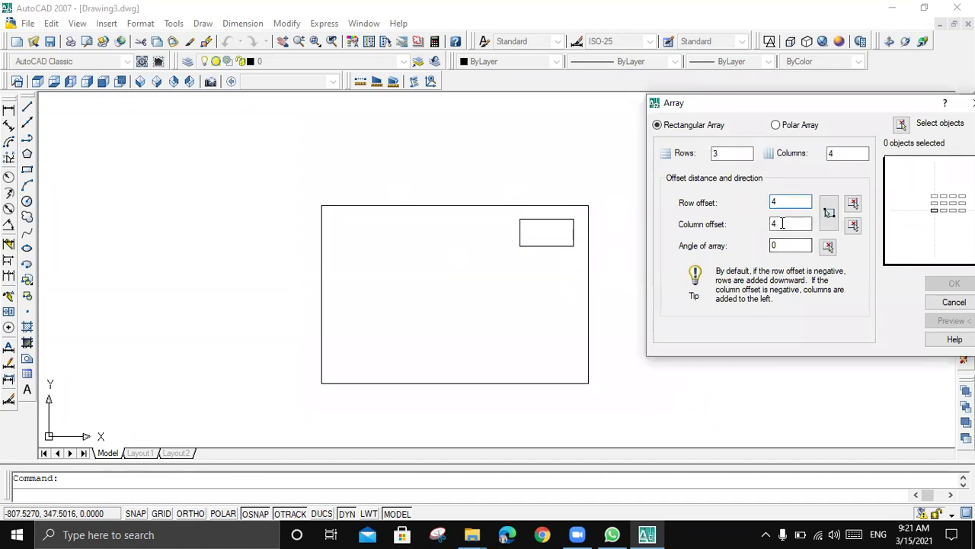
left_click(570, 249)
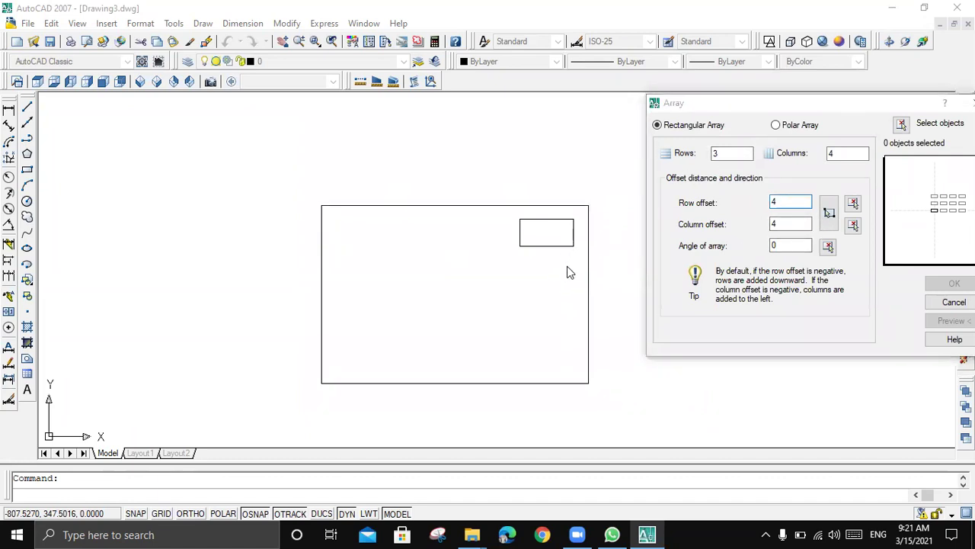
left_click(568, 249)
left_click_drag(795, 103, 733, 74)
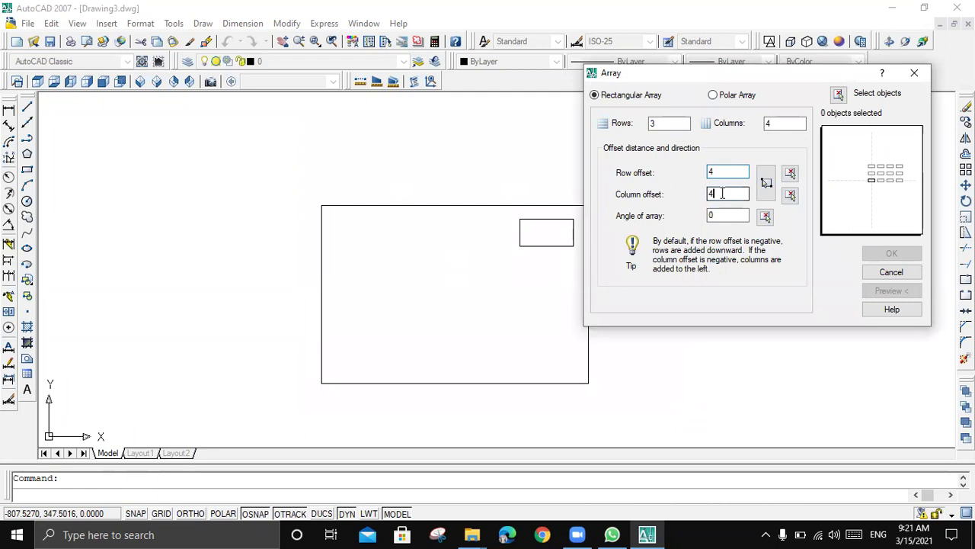
left_click(838, 94)
left_click(548, 245)
left_click(546, 245)
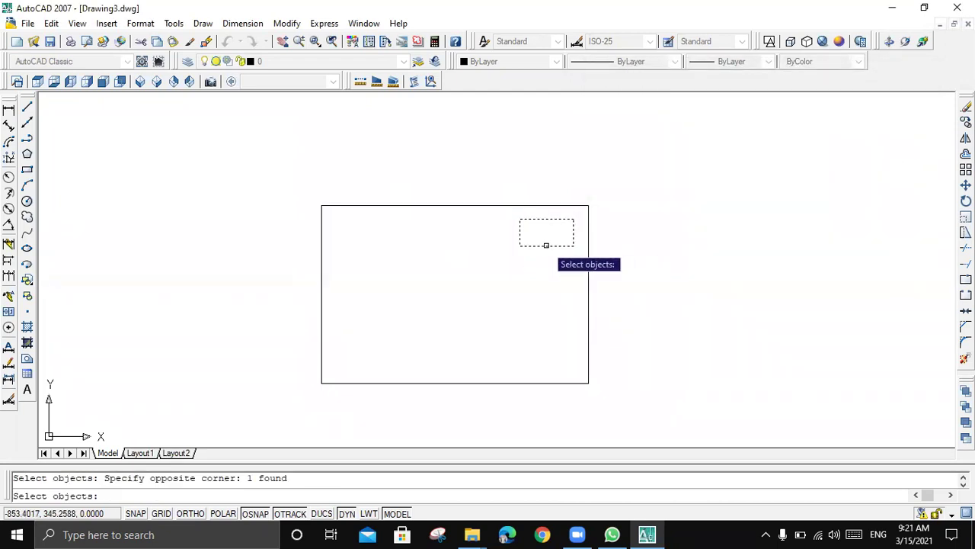
key("Return")
left_click(890, 291)
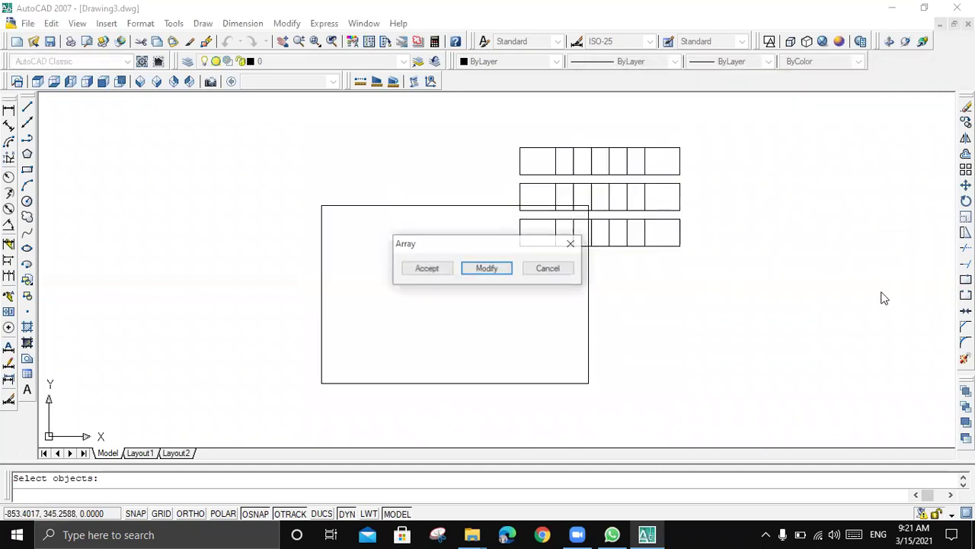
Step: Modify the array to a row offset of -4 and a column offset of -7, and accept it after previewing
left_click(503, 271)
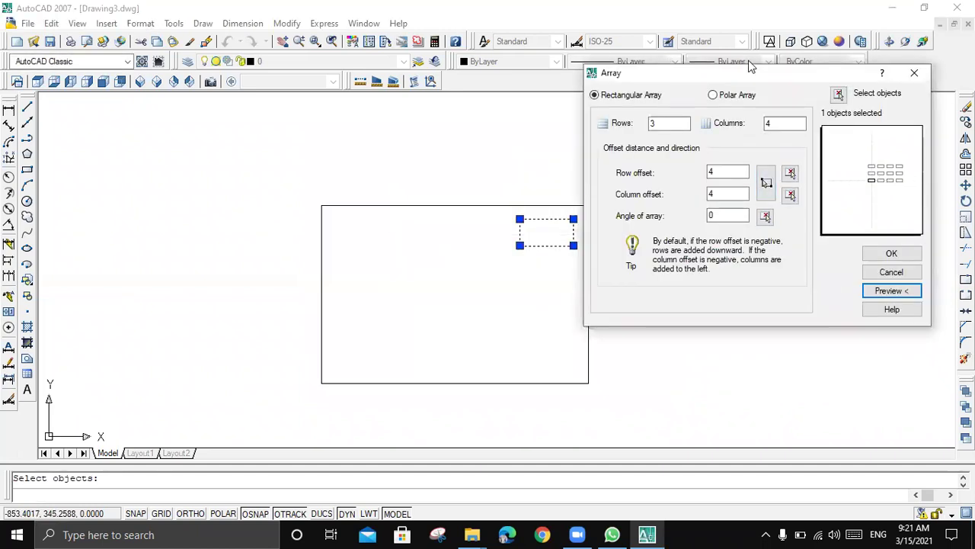
left_click_drag(759, 77, 801, 67)
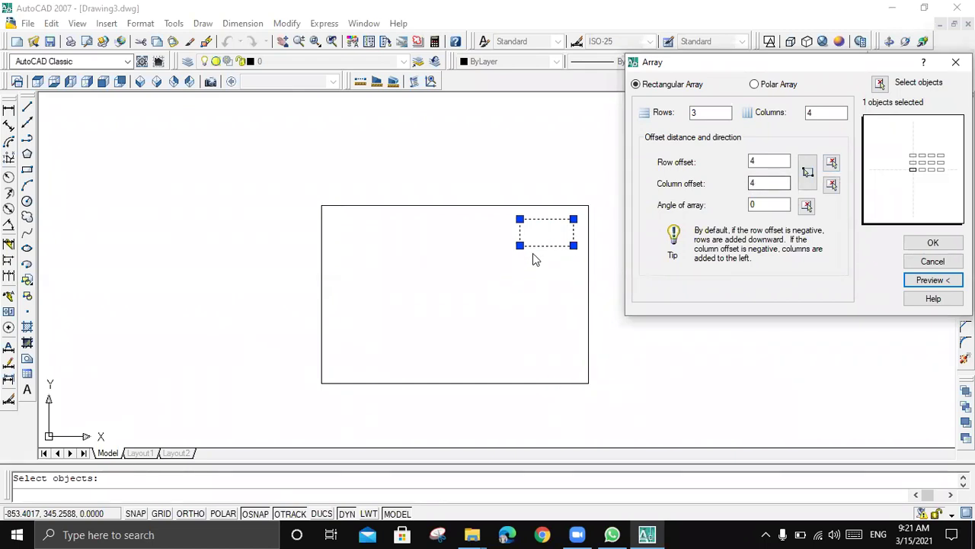
double_click(751, 183)
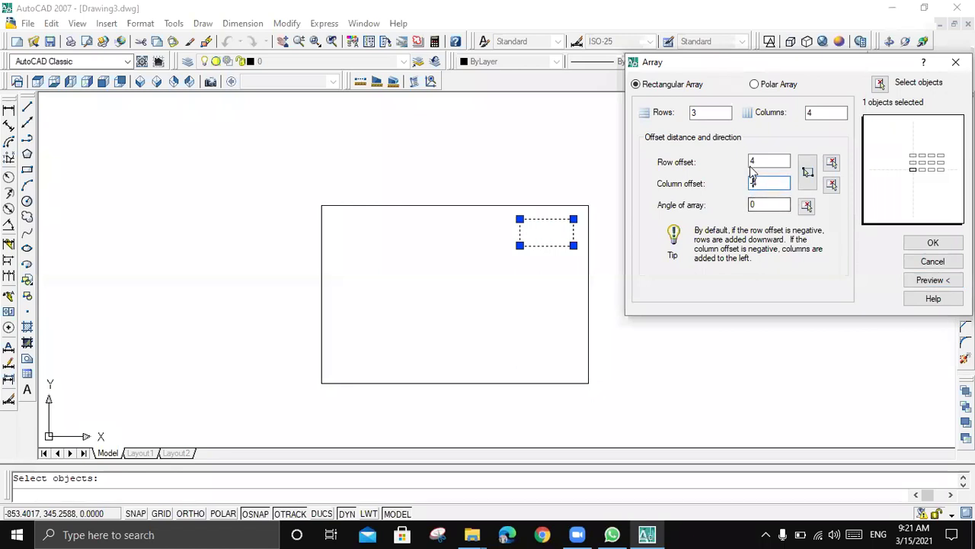
type("-")
left_click(751, 161)
type("-")
left_click(762, 182)
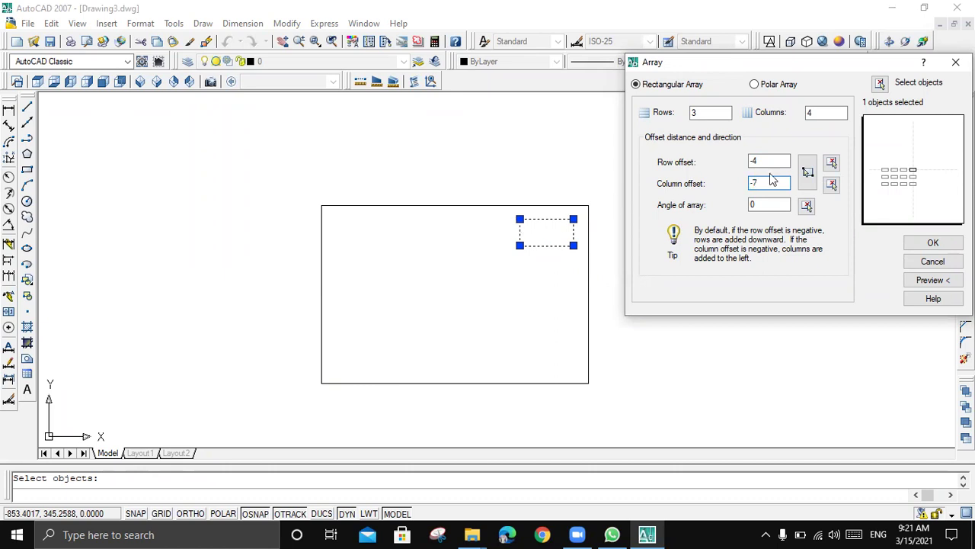
left_click(931, 280)
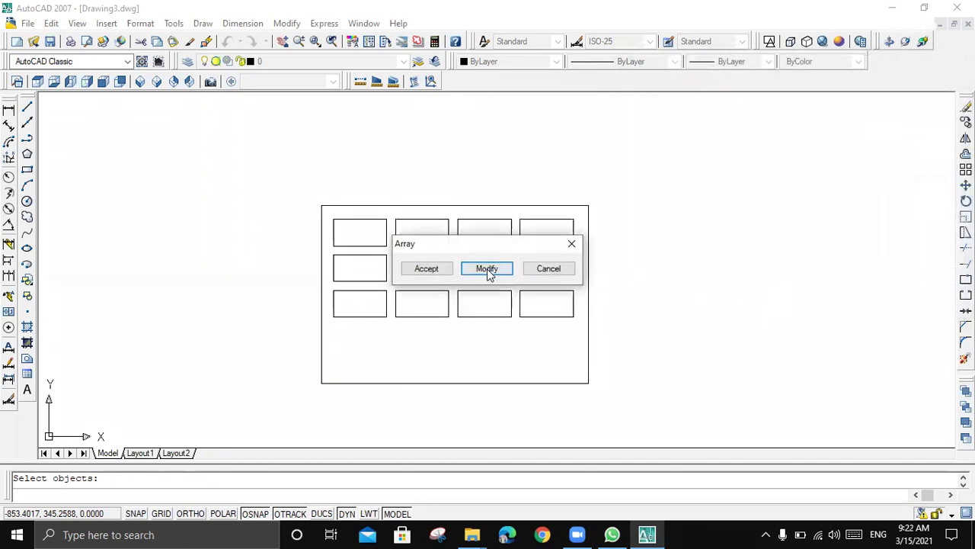
left_click(427, 268)
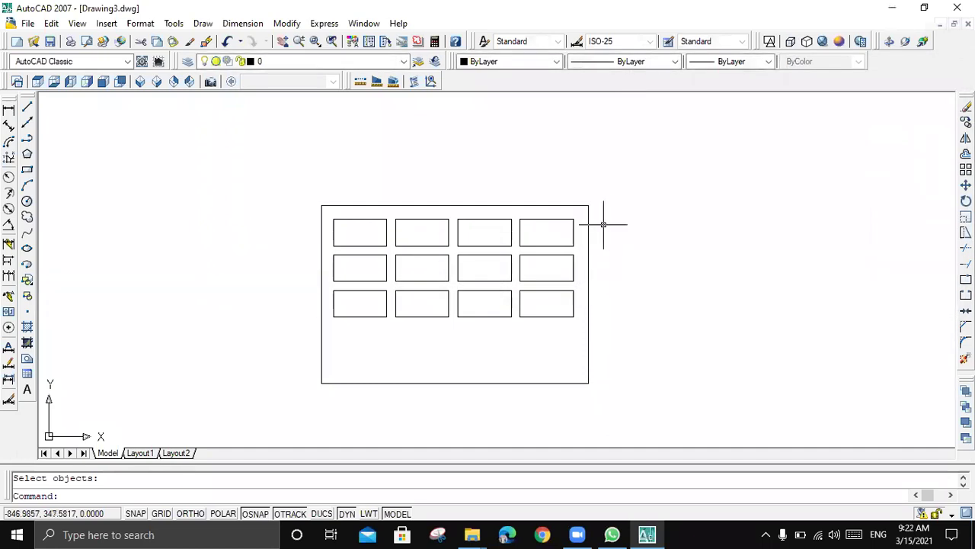
Step: Add a vertical linear dimension across the gap between the last column's upper two rectangles, placed outside the large rectangle
left_click(8, 110)
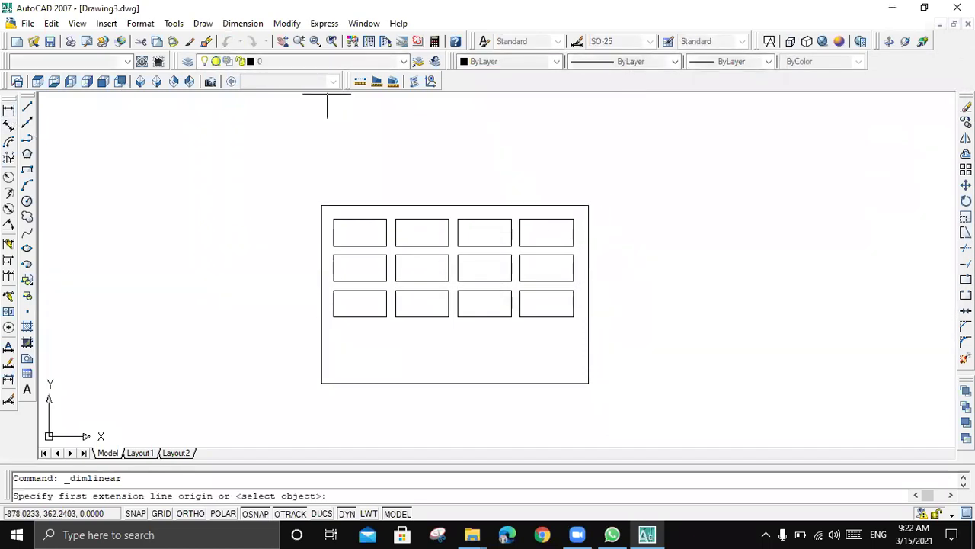
left_click(573, 246)
left_click(574, 256)
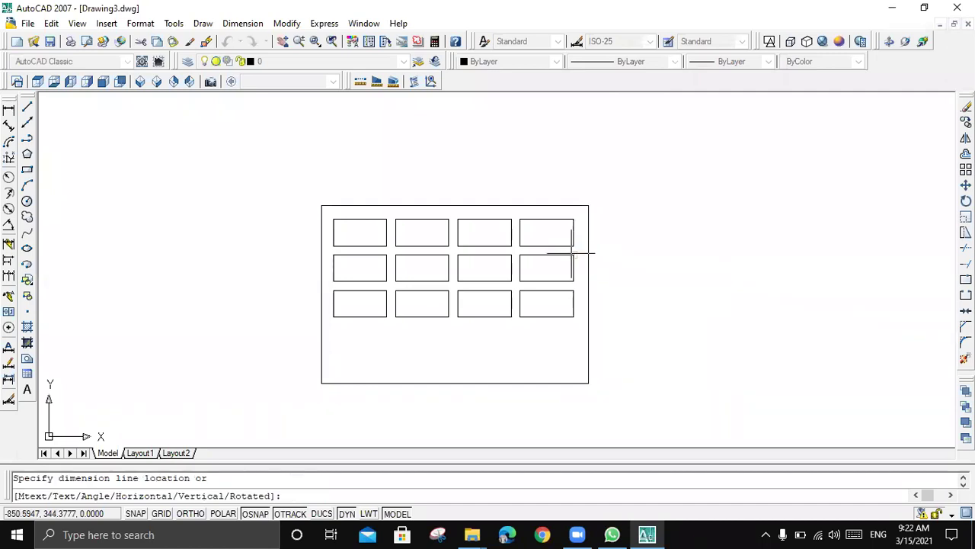
left_click(629, 256)
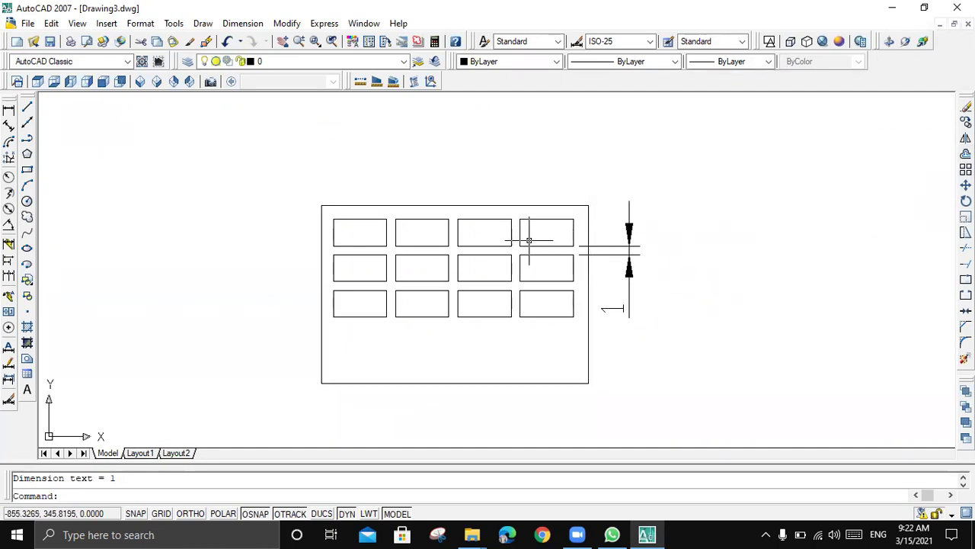
Step: Add a horizontal linear dimension for the length of the upper-right small rectangle, placed above the large rectangle
left_click(8, 109)
left_click(574, 219)
left_click(521, 219)
left_click(539, 178)
Step: Add a horizontal linear dimension across the gap between the top row's last two rectangles, placed above the existing length dimension
right_click(647, 160)
left_click(662, 170)
left_click(520, 218)
left_click(511, 206)
left_click(507, 134)
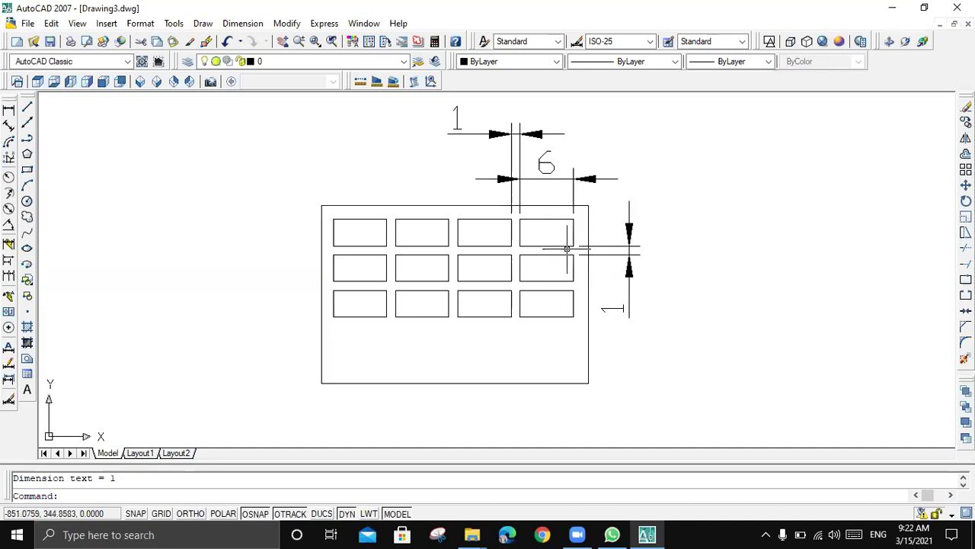
left_click(572, 218)
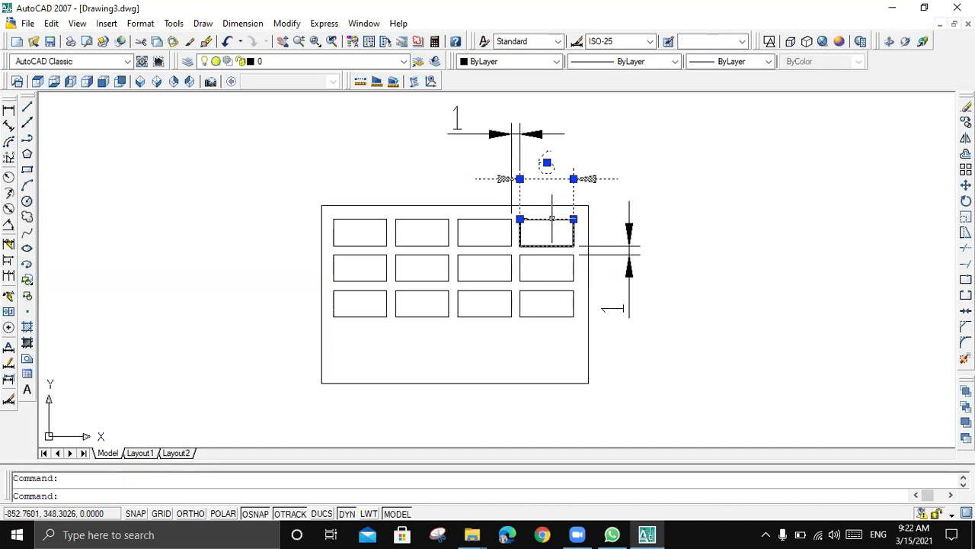
key("Escape")
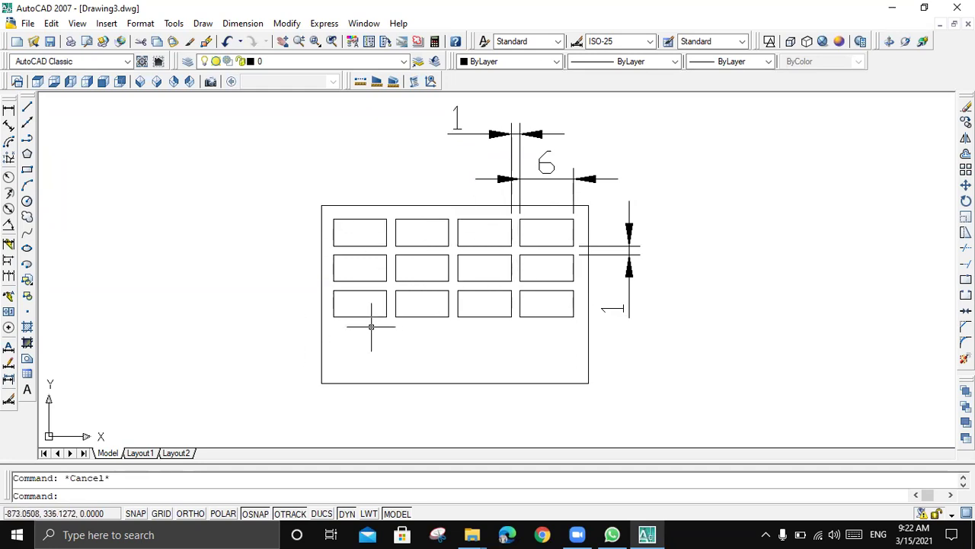
Step: Erase the two horizontal dimensions above the large rectangle and the vertical gap dimension beside it
left_click(646, 117)
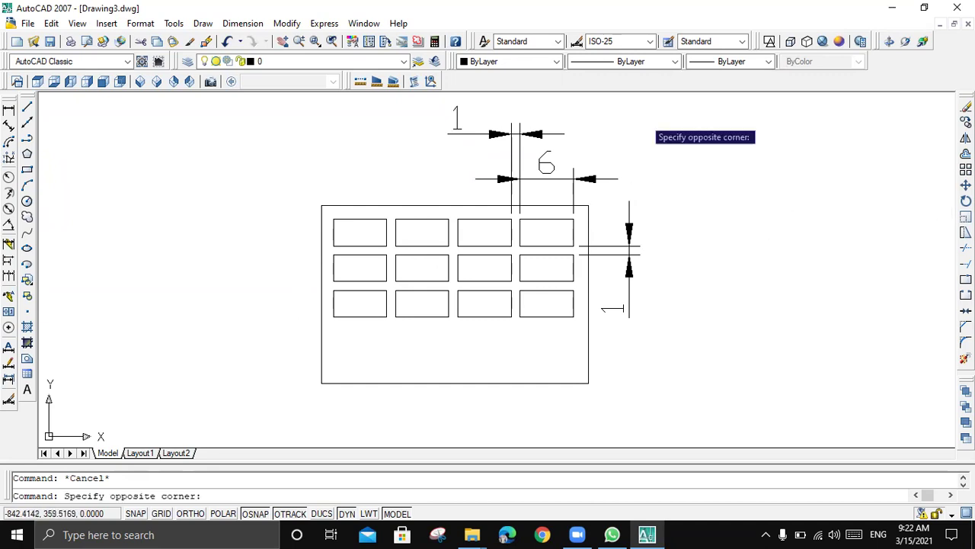
left_click(448, 211)
key("Delete")
left_click(695, 203)
left_click(616, 306)
key("Delete")
Step: Erase all twelve small arrayed rectangles, keeping only the large outer rectangle
left_click(575, 342)
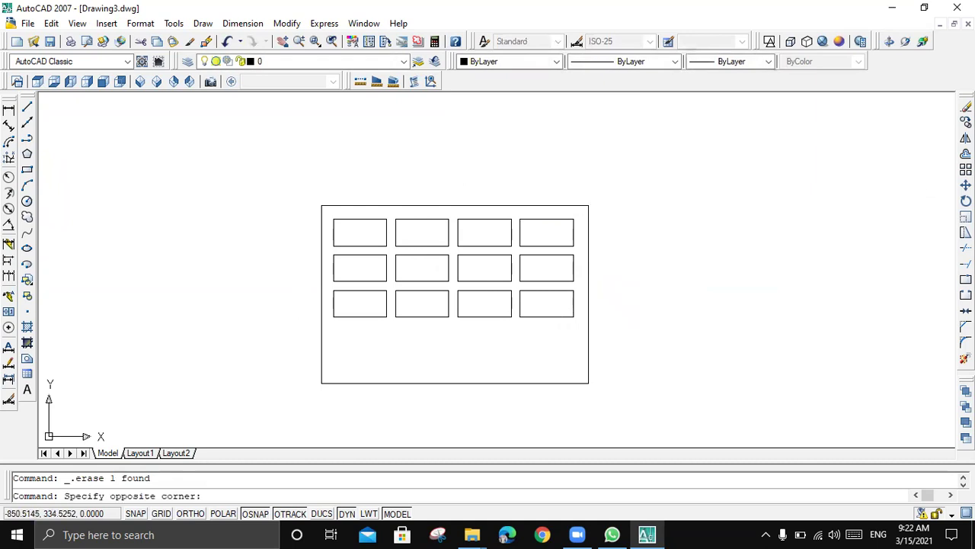
left_click(368, 230)
key("Delete")
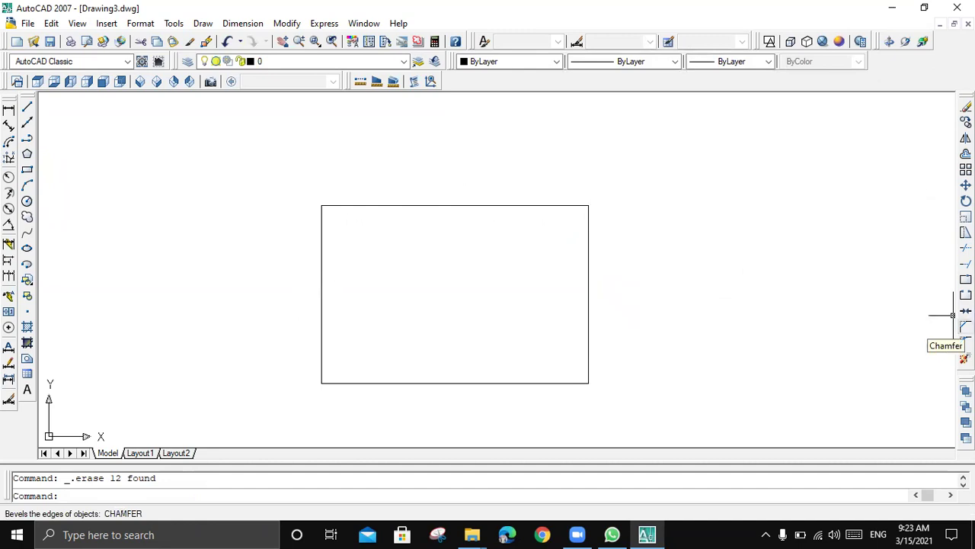
left_click(26, 107)
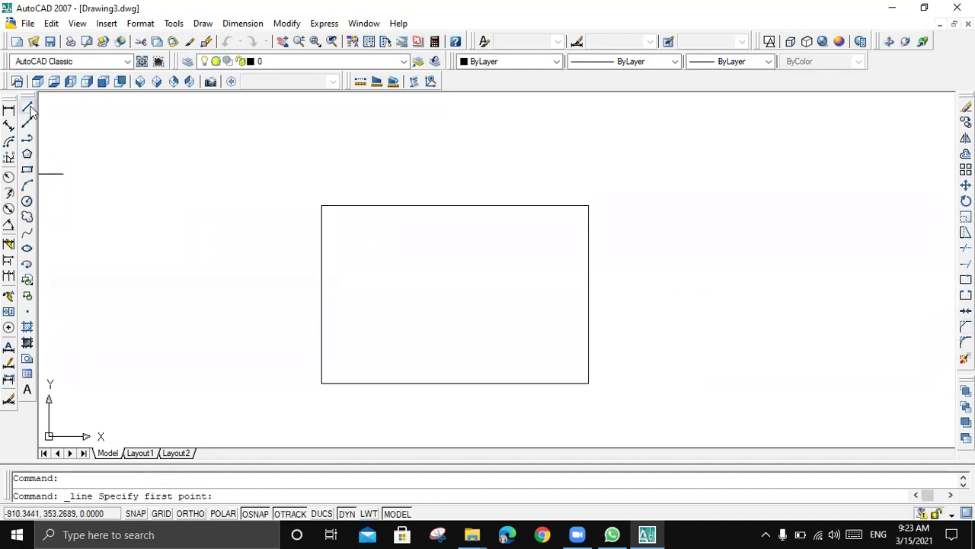
left_click(369, 206)
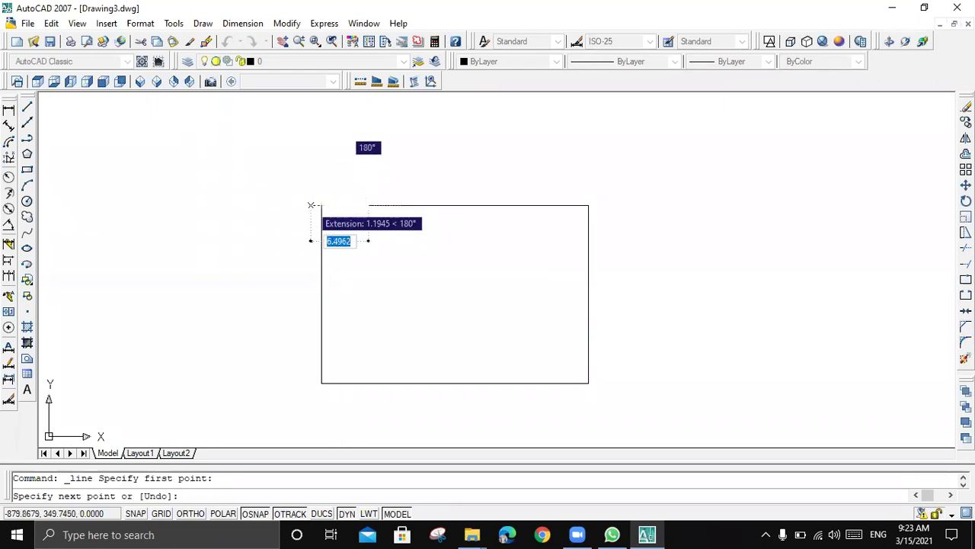
key("Escape")
Step: Add a horizontal linear dimension above the rectangle, from its upper-left corner to a point about 4.74 along the top edge
left_click(8, 108)
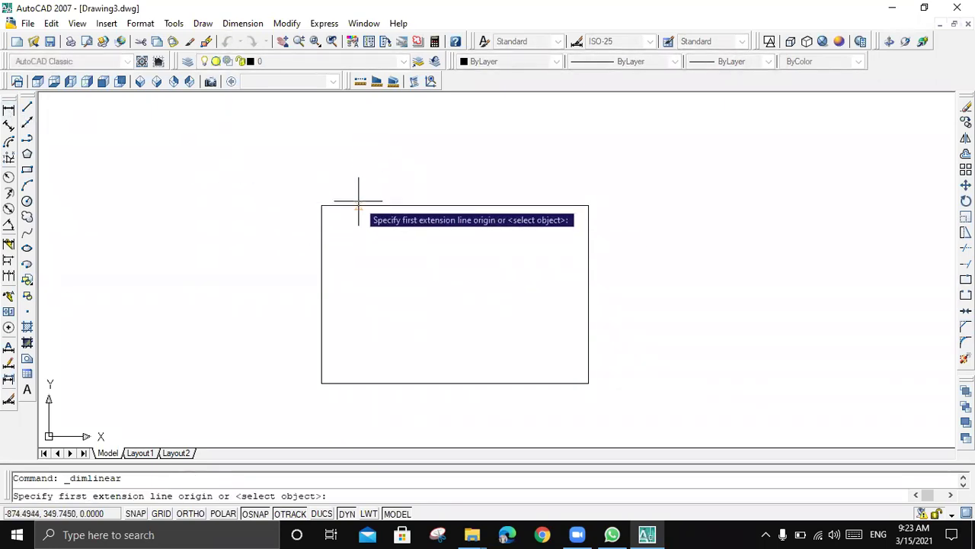
left_click(321, 205)
left_click(356, 206)
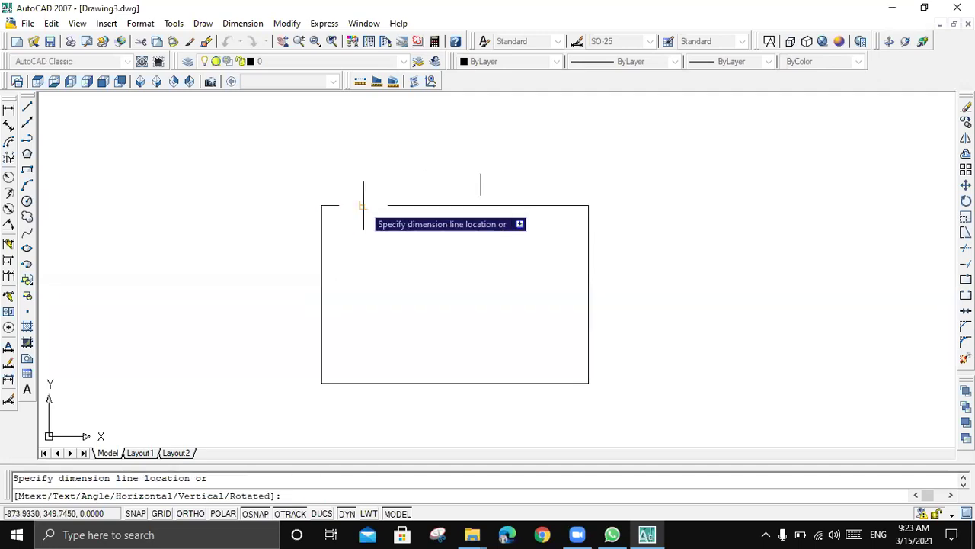
left_click(356, 163)
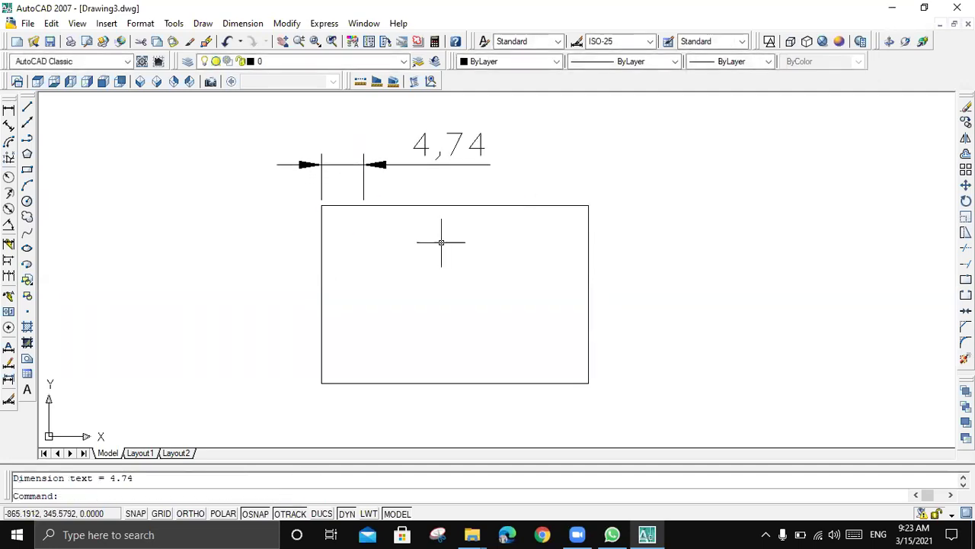
Step: Add a vertical linear dimension outside the rectangle, from its upper-left corner to a point about 4.57 down the left edge
left_click(8, 109)
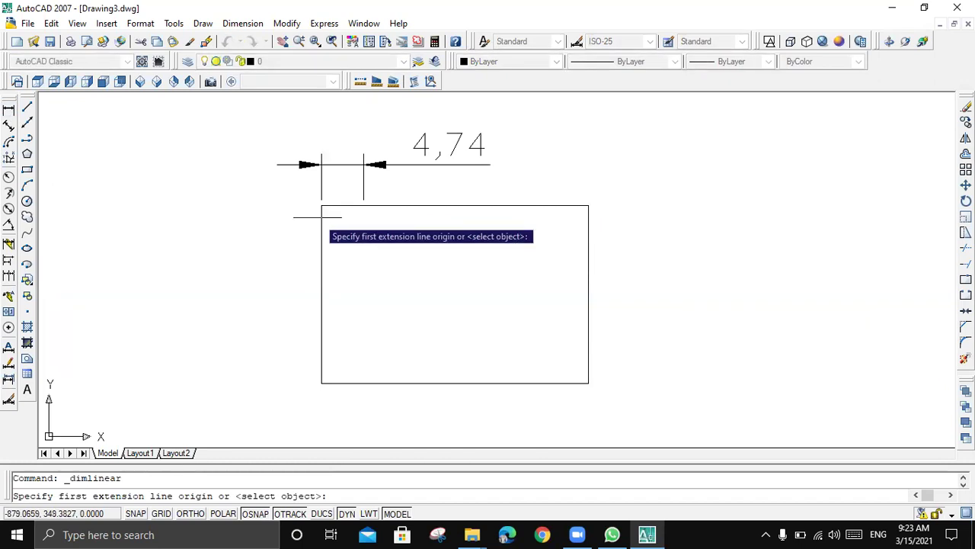
left_click(321, 205)
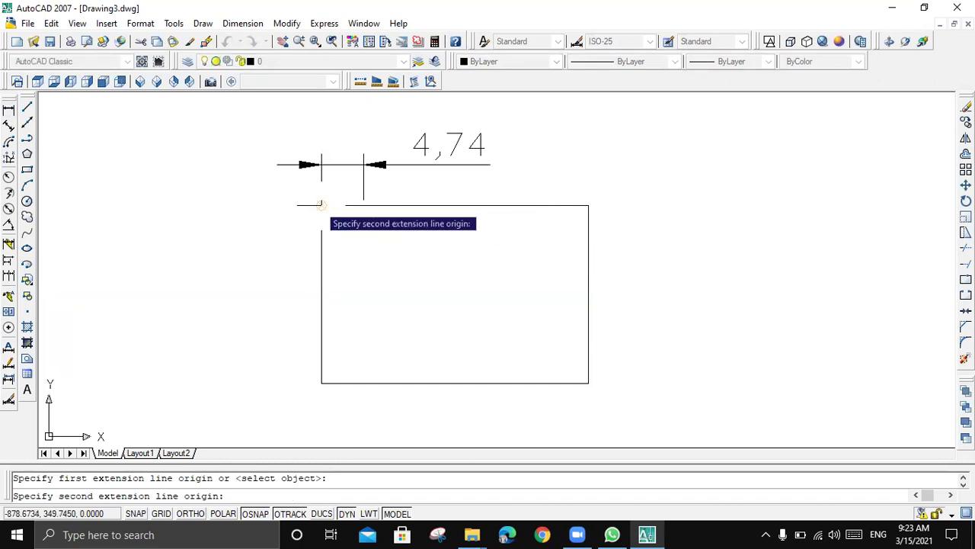
left_click(320, 245)
left_click(253, 262)
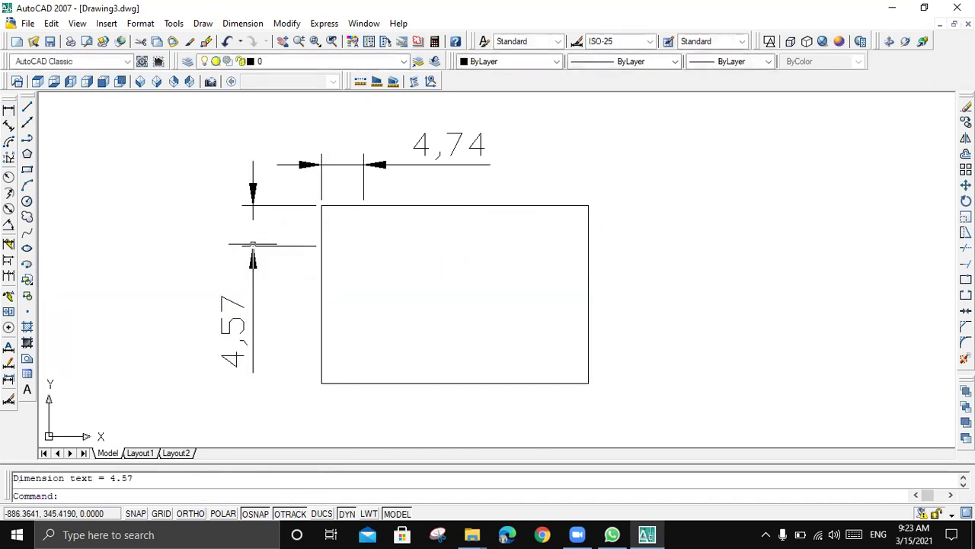
key("Escape")
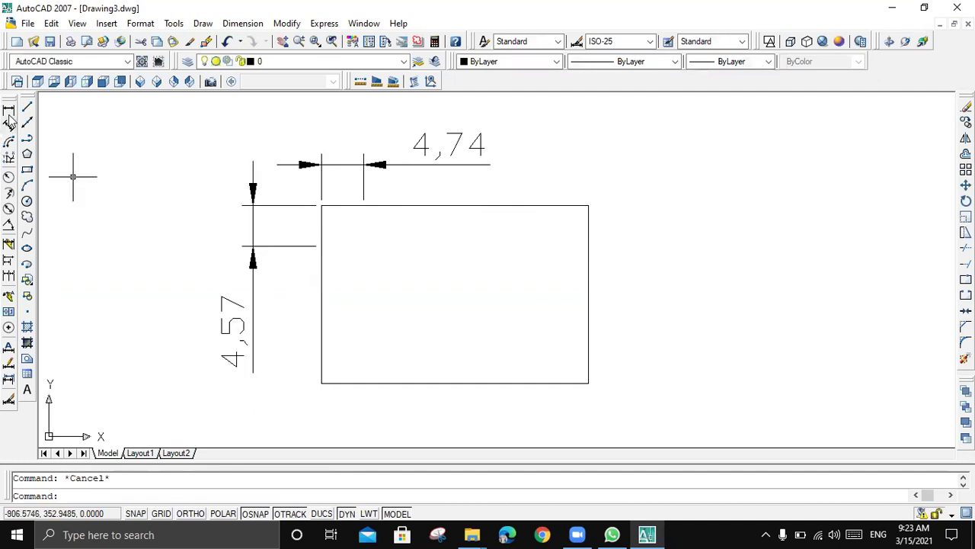
Step: Draw a diagonal line across the upper-left corner, connecting the dimensioned points on the left and top edges
left_click(26, 106)
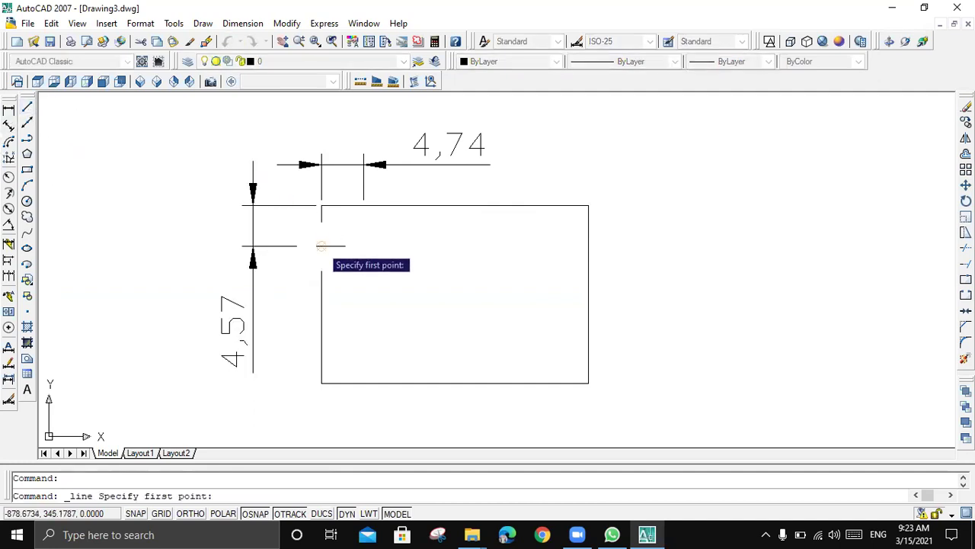
left_click(321, 245)
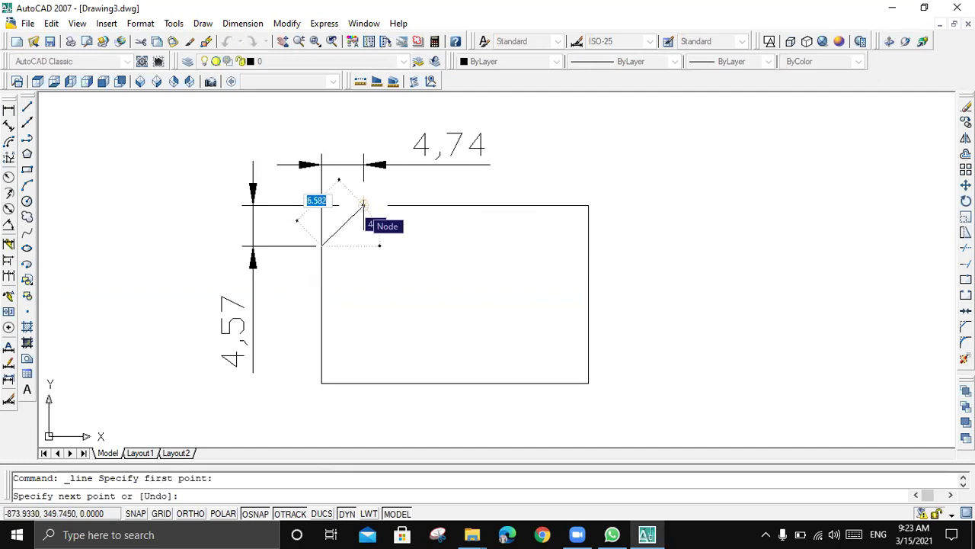
scroll(363, 204, "up", 3)
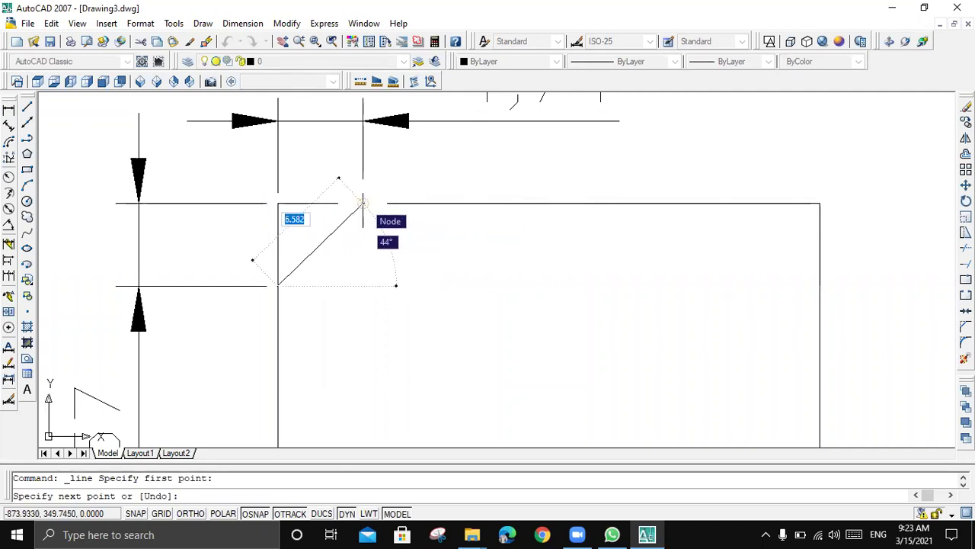
left_click(363, 204)
key("Escape")
key("Escape")
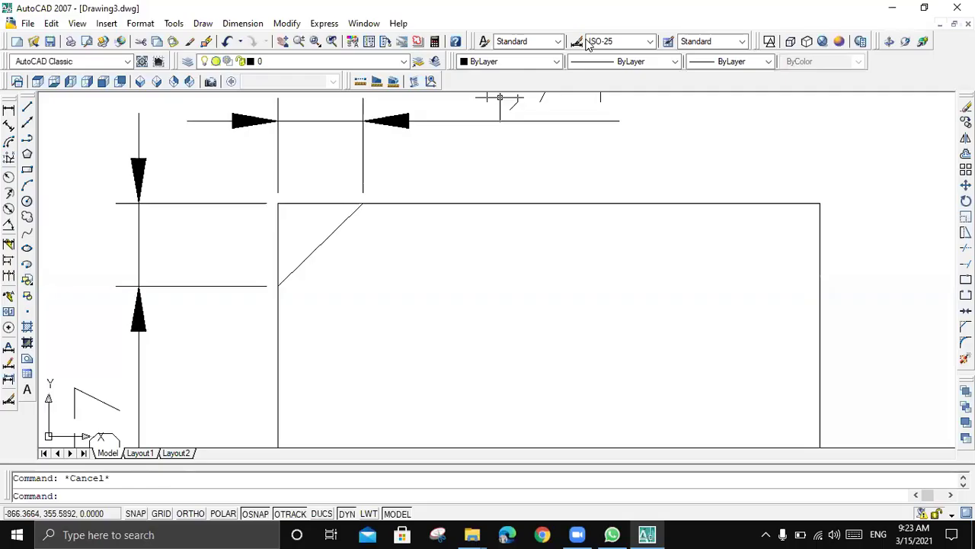
Step: Trim away the rectangle's upper-left corner, using the diagonal line as the cutting edge
scroll(472, 195, "down", 3)
left_click(416, 198)
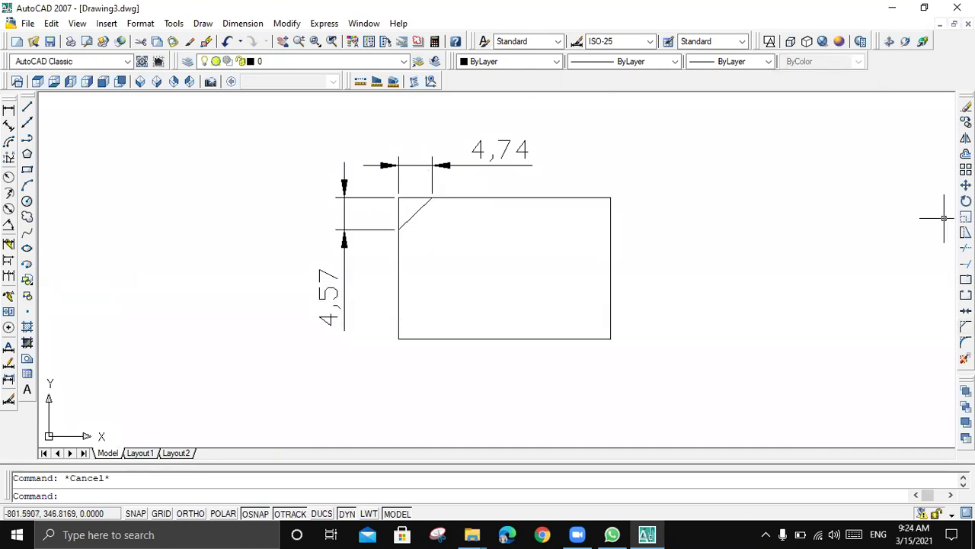
left_click(965, 248)
left_click(419, 208)
key("Return")
left_click(412, 200)
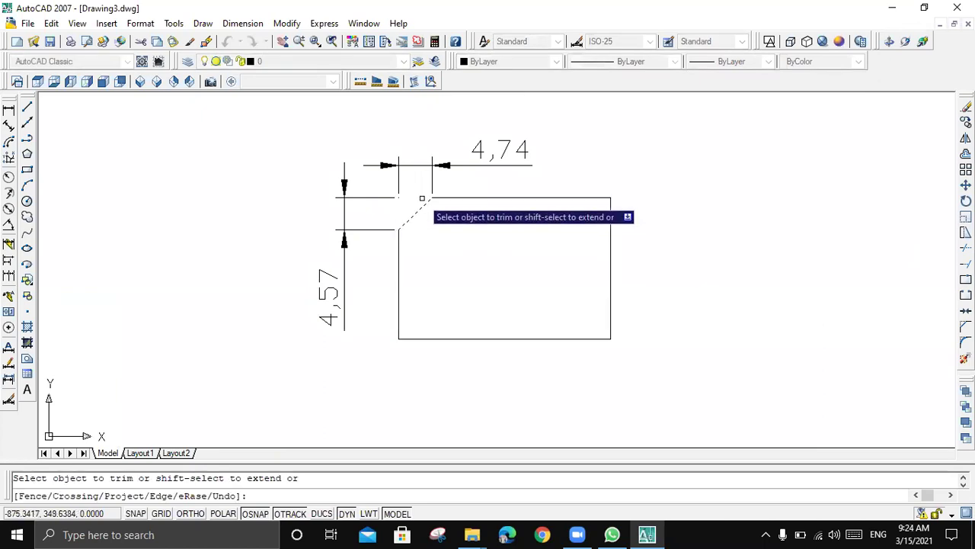
key("Escape")
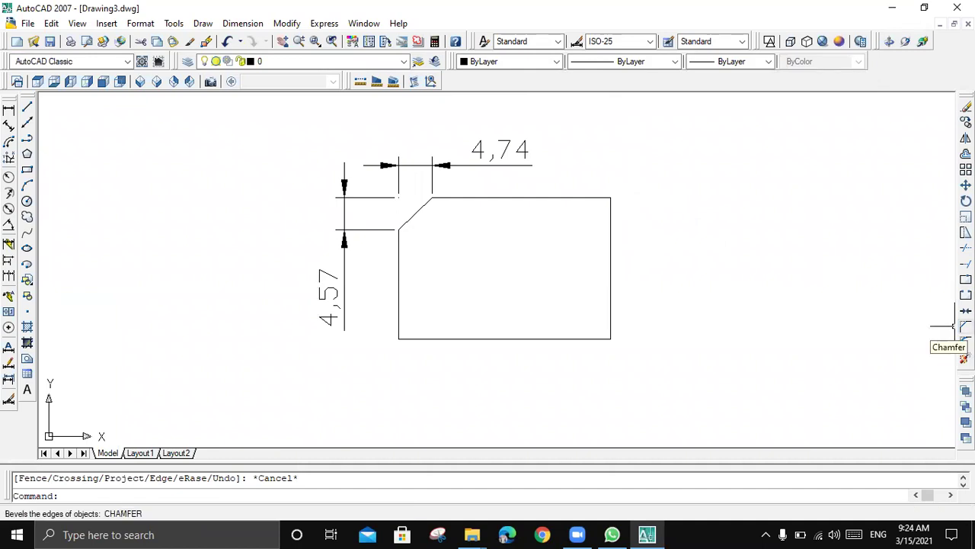
Step: Chamfer the rectangle's upper-right corner with a first distance of 4.74 on the top edge and a second distance of 4.57 on the right edge
left_click(955, 326)
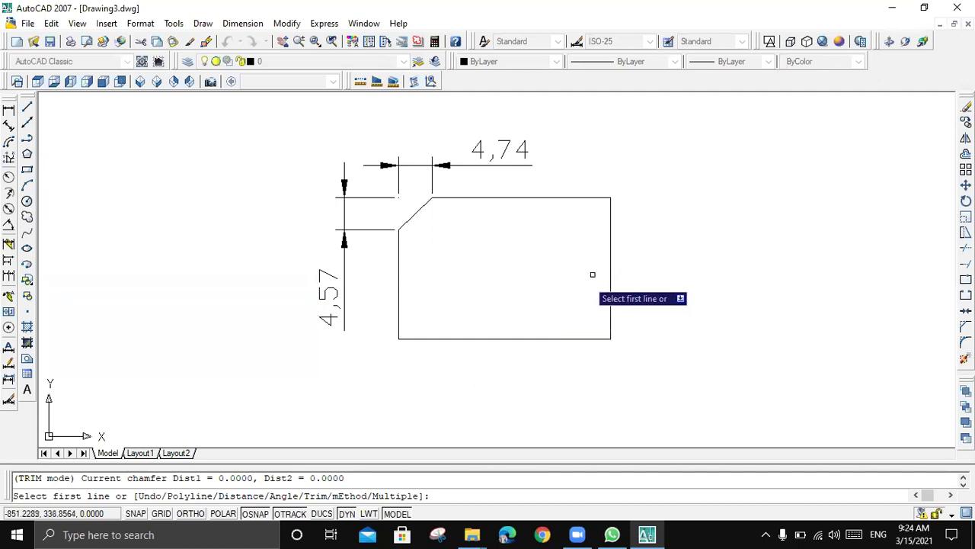
type("d")
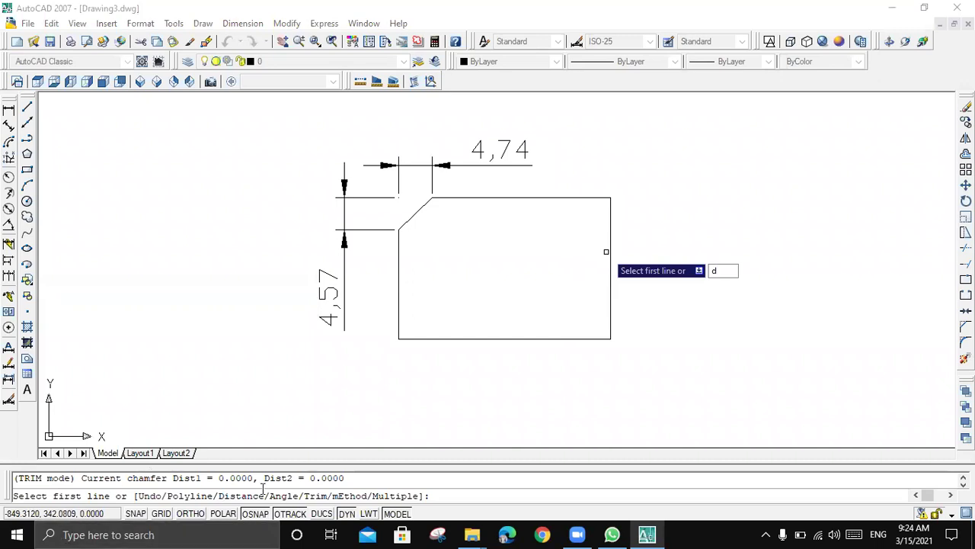
key("Return")
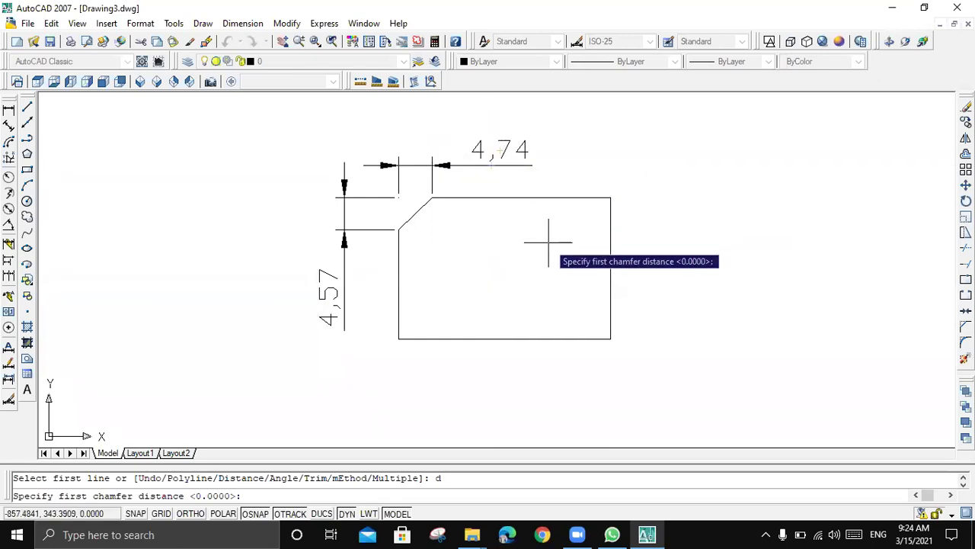
type("4.74")
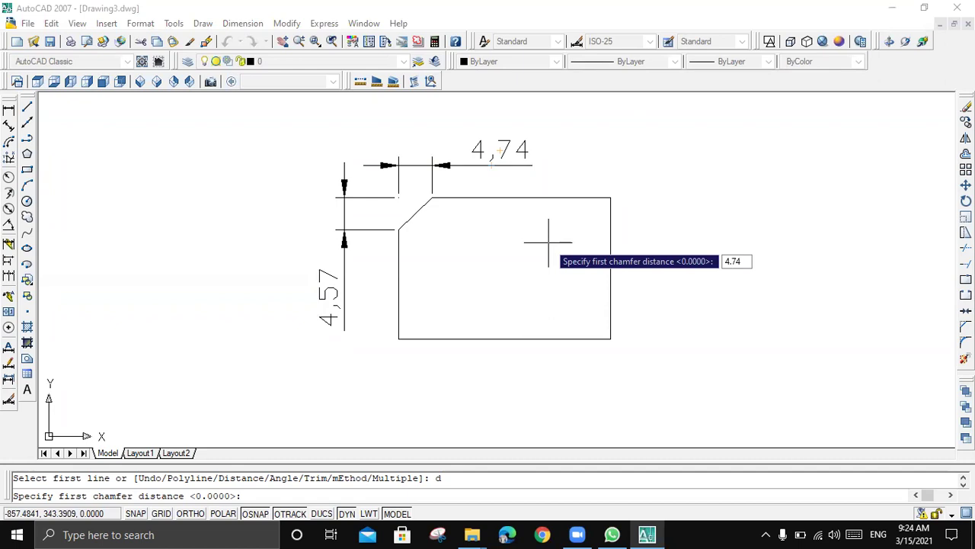
key("Return")
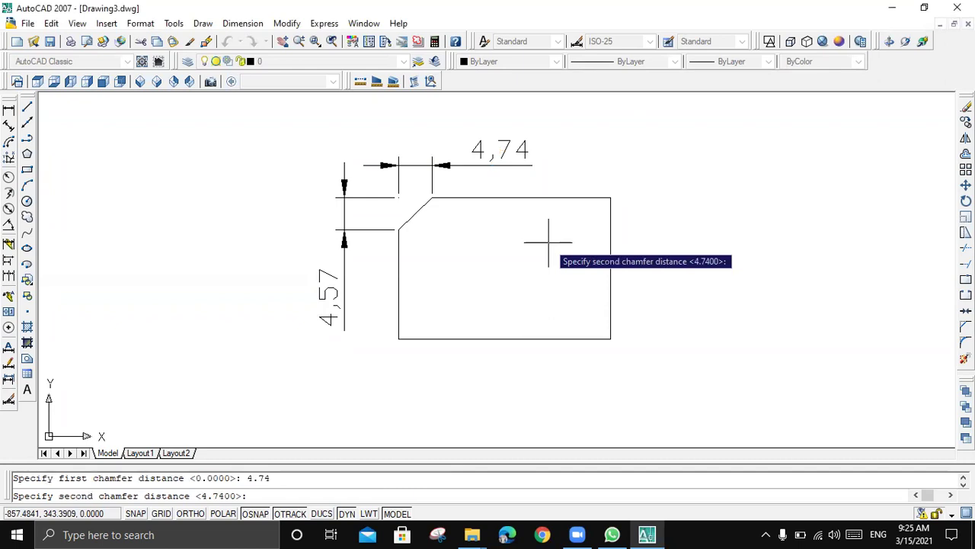
type("4")
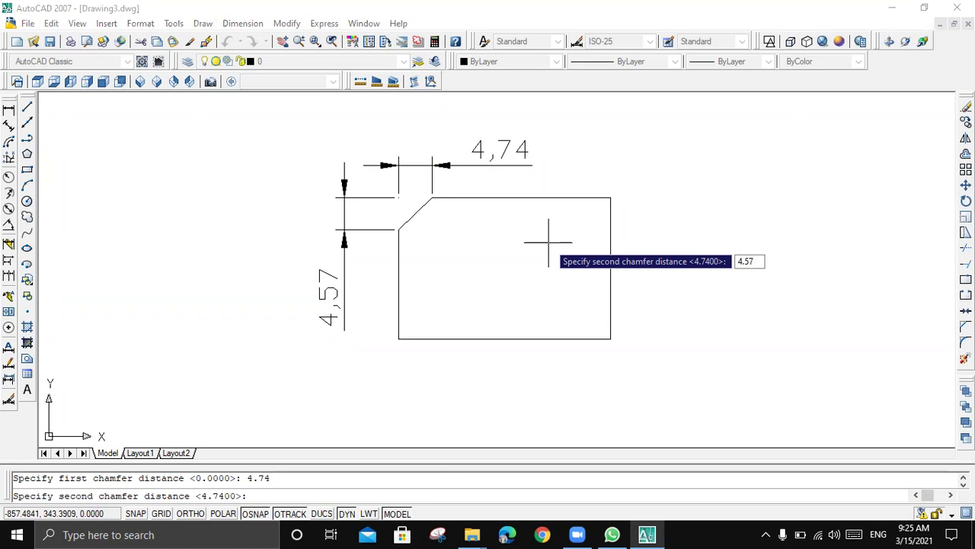
type(".57")
key("Return")
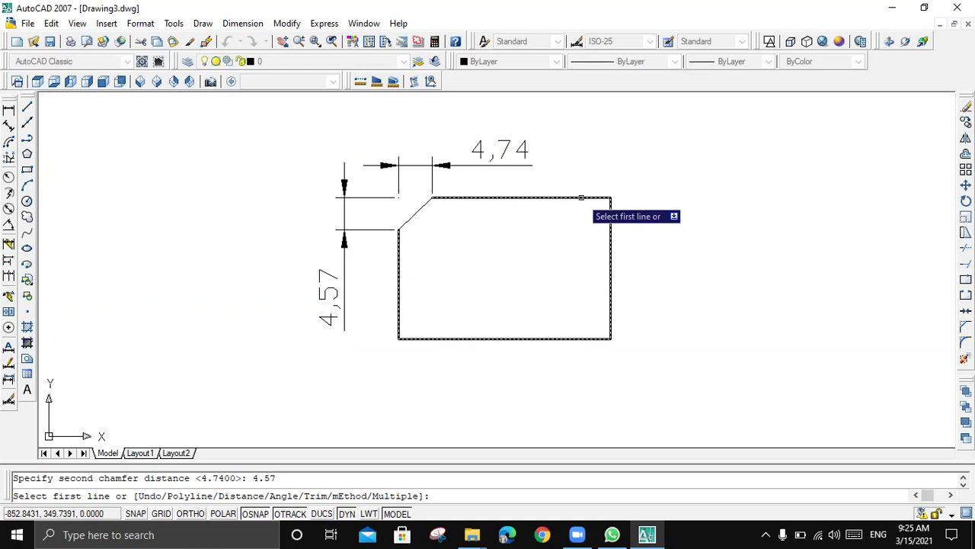
left_click(582, 198)
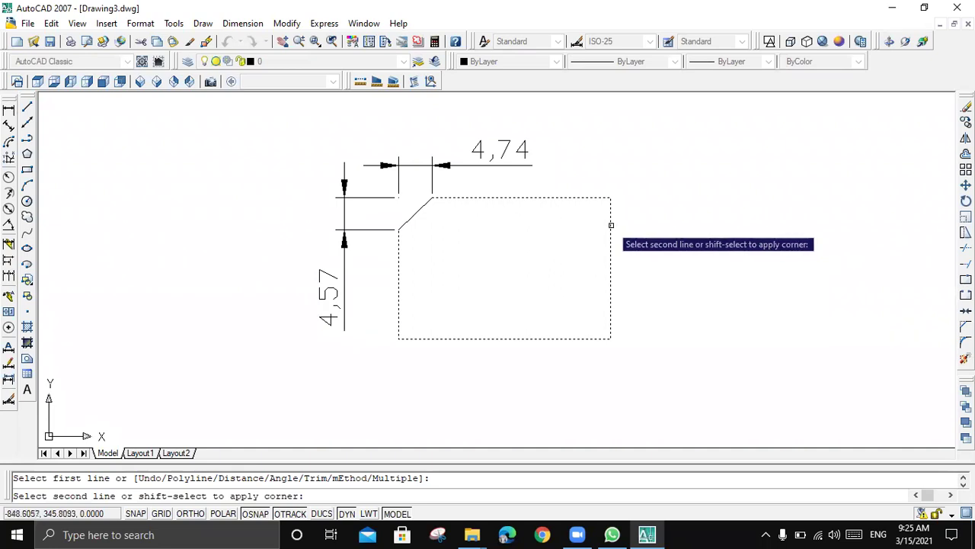
left_click(612, 227)
key("Escape")
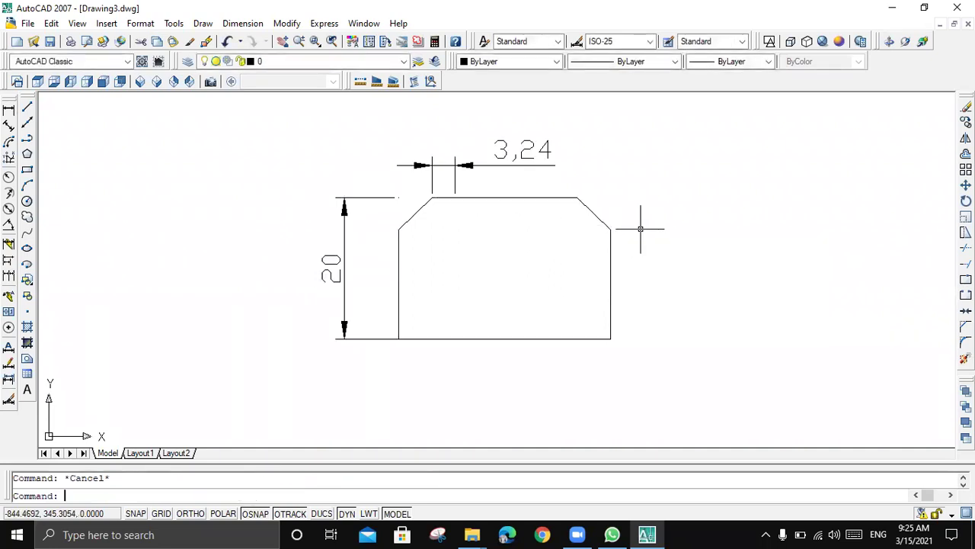
Step: Erase the horizontal dimension above the shape and the vertical dimension beside its left edge
left_click(547, 155)
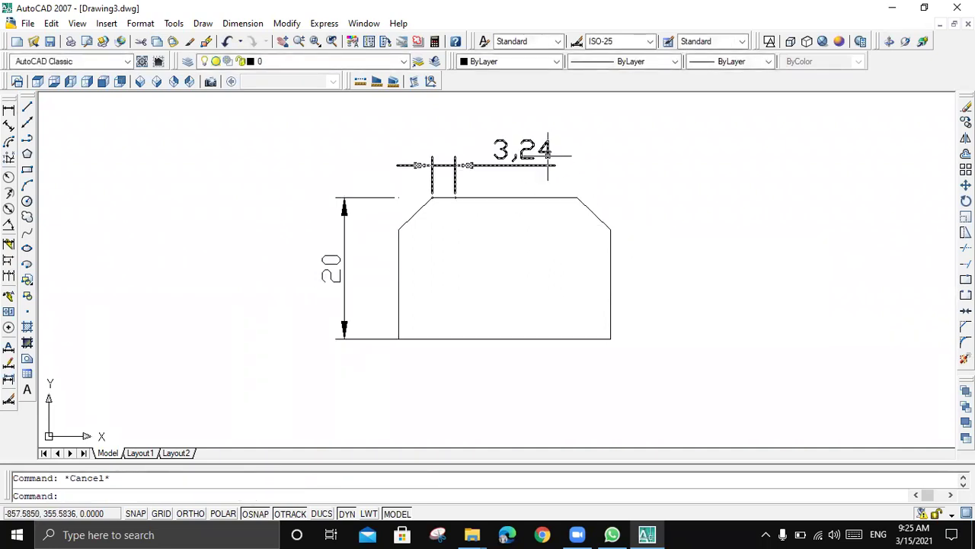
left_click(585, 139)
left_click(458, 164)
key("Delete")
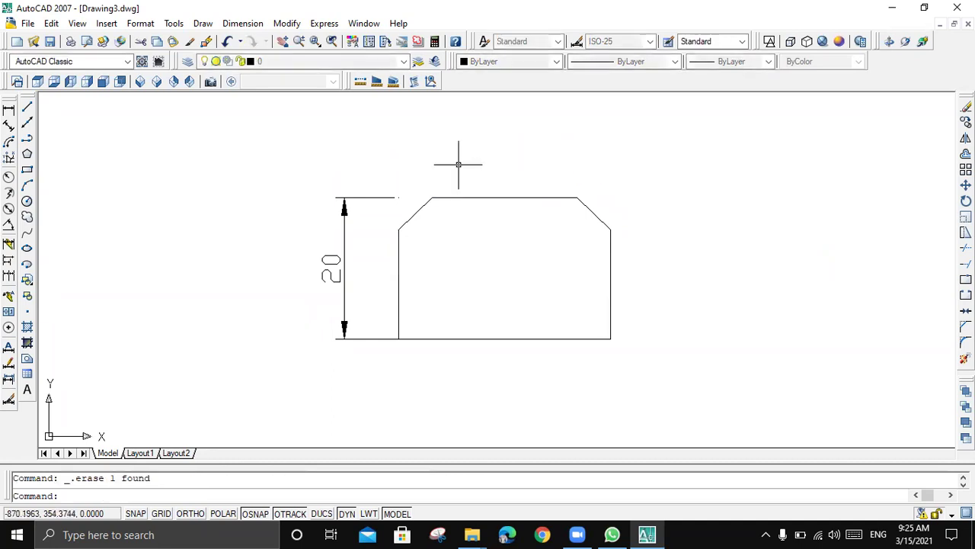
left_click(396, 187)
left_click(317, 230)
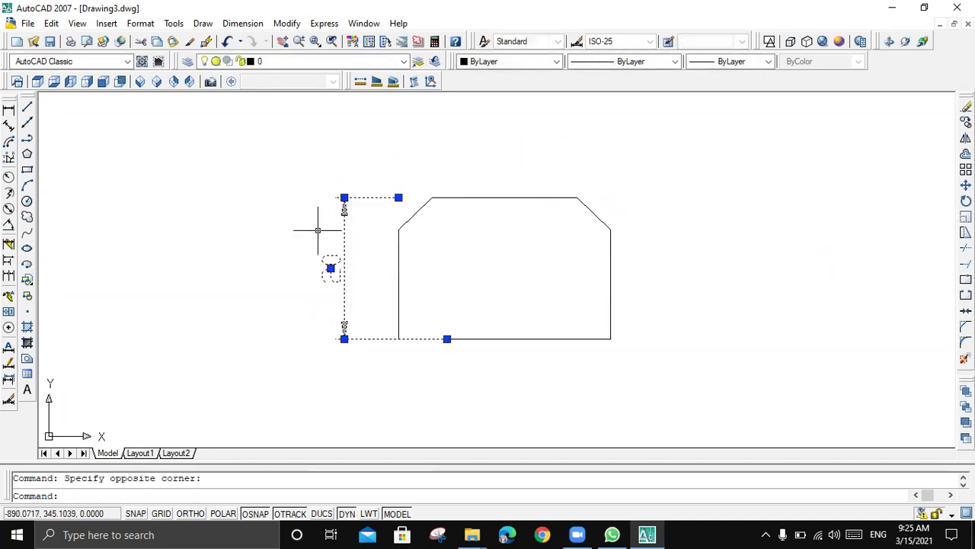
key("Delete")
Step: Add a horizontal linear dimension across the upper-right chamfer, placed above the shape
left_click(8, 109)
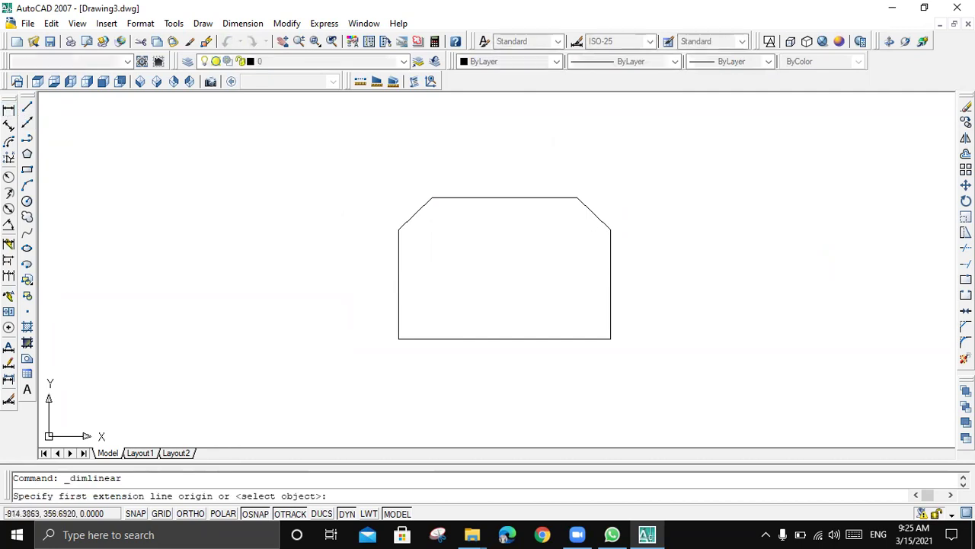
left_click(578, 200)
left_click(610, 227)
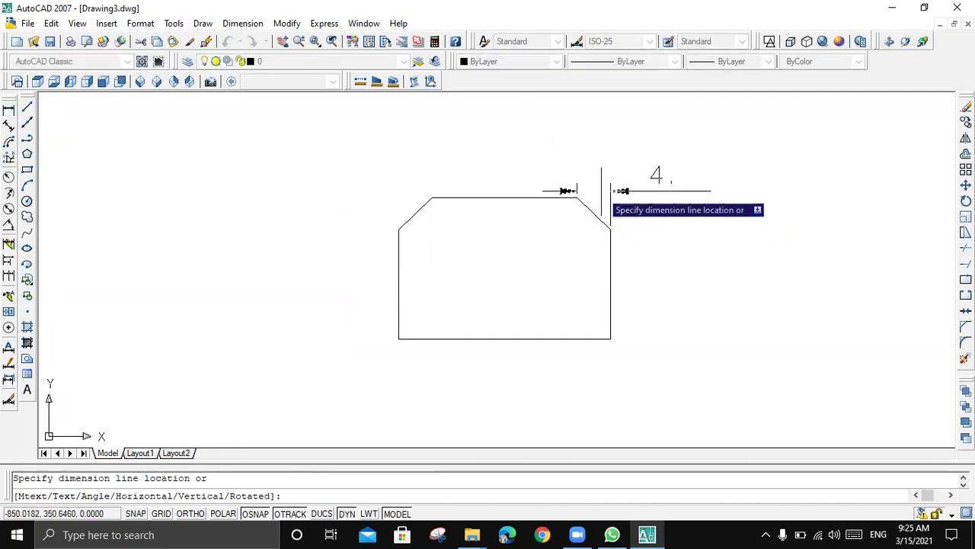
left_click(602, 166)
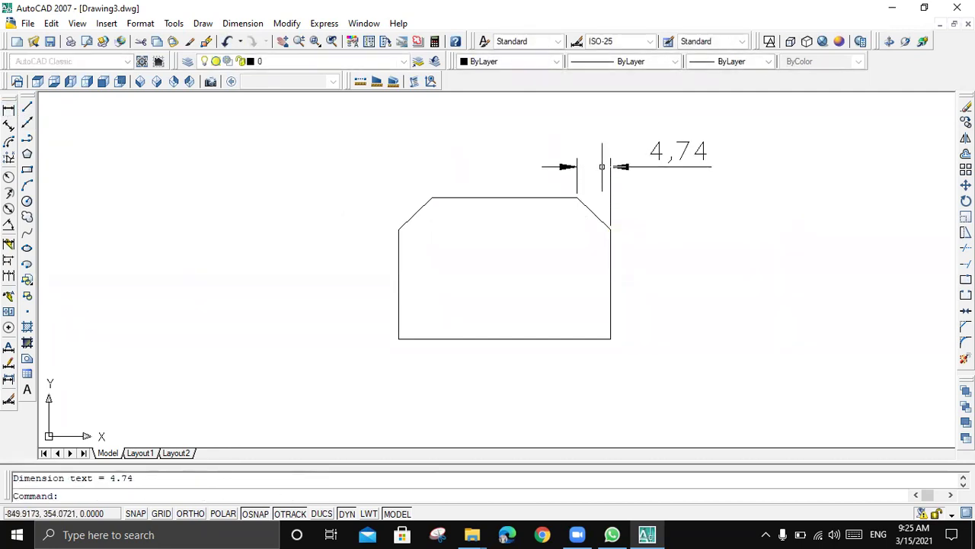
Step: Add a vertical linear dimension across the upper-right chamfer, placed to the right of the shape
left_click(8, 109)
left_click(610, 227)
left_click(581, 199)
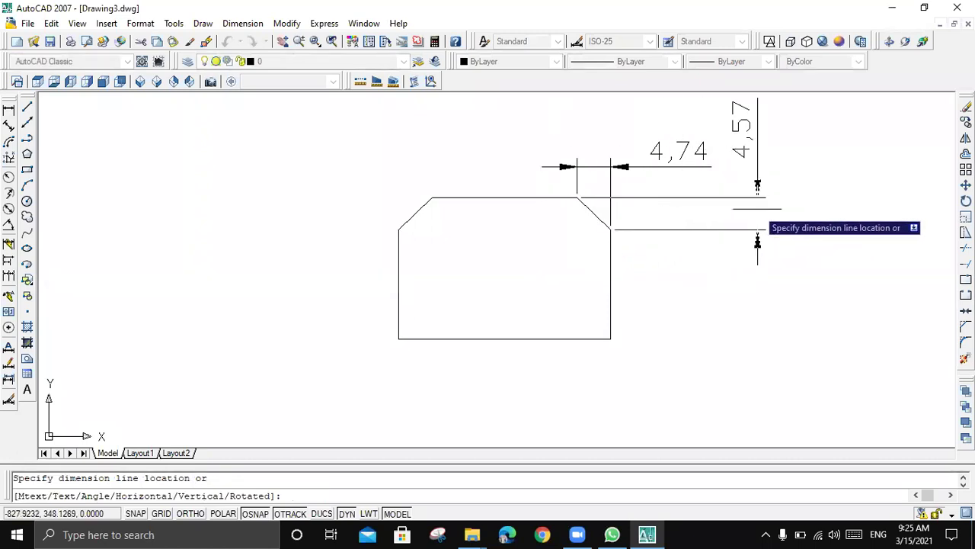
left_click(758, 228)
key("Escape")
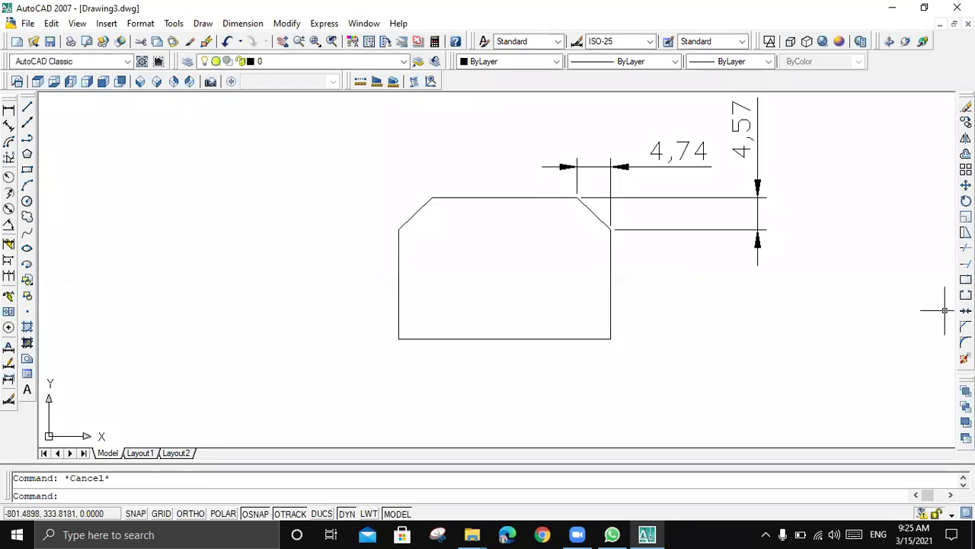
Step: Chamfer the shape's lower-right corner with both distances set to 4, between the right and bottom edges
left_click(966, 326)
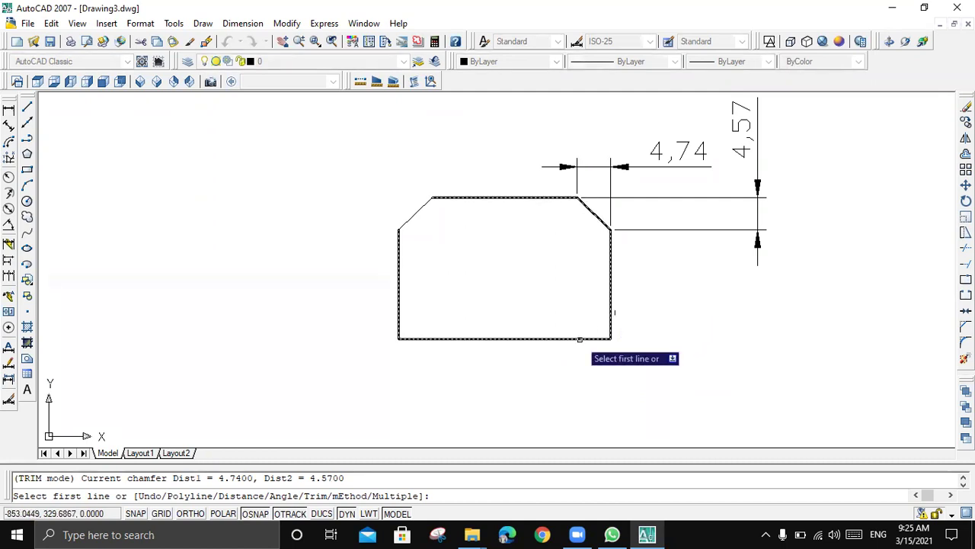
type("d")
key("Return")
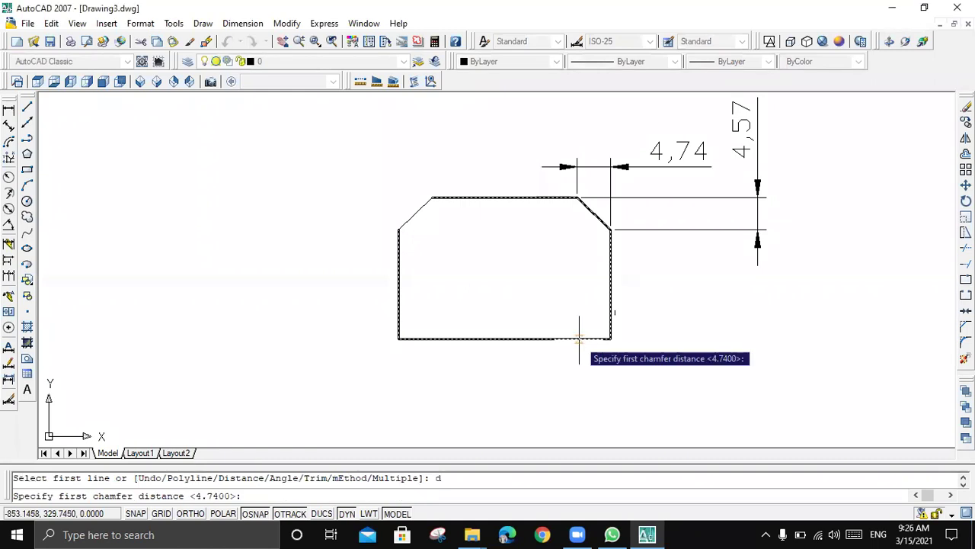
type("4")
key("Return")
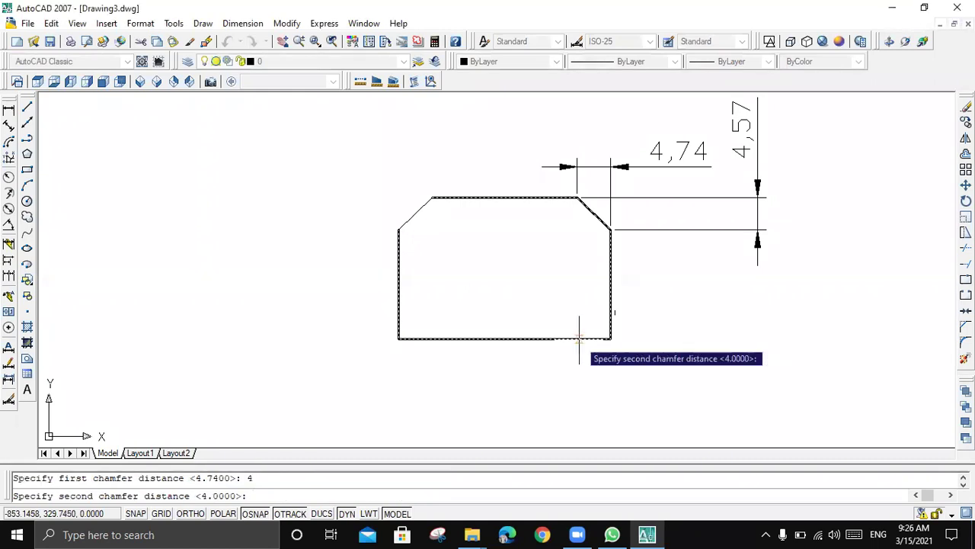
key("Return")
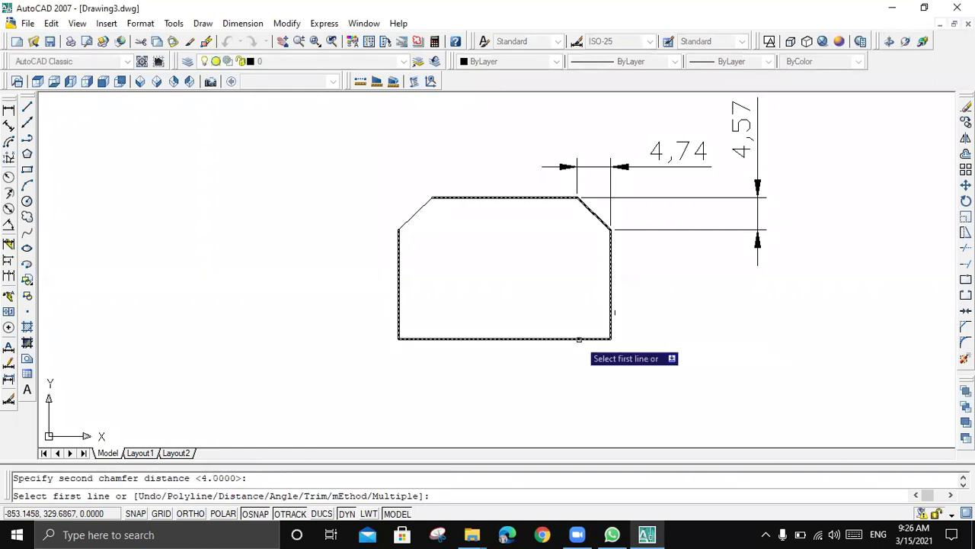
left_click(611, 315)
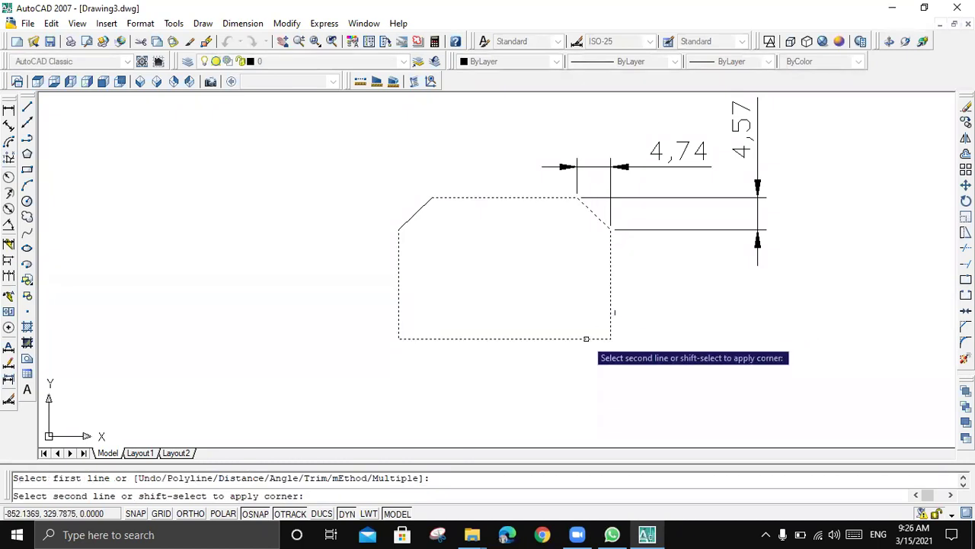
left_click(585, 338)
key("Escape")
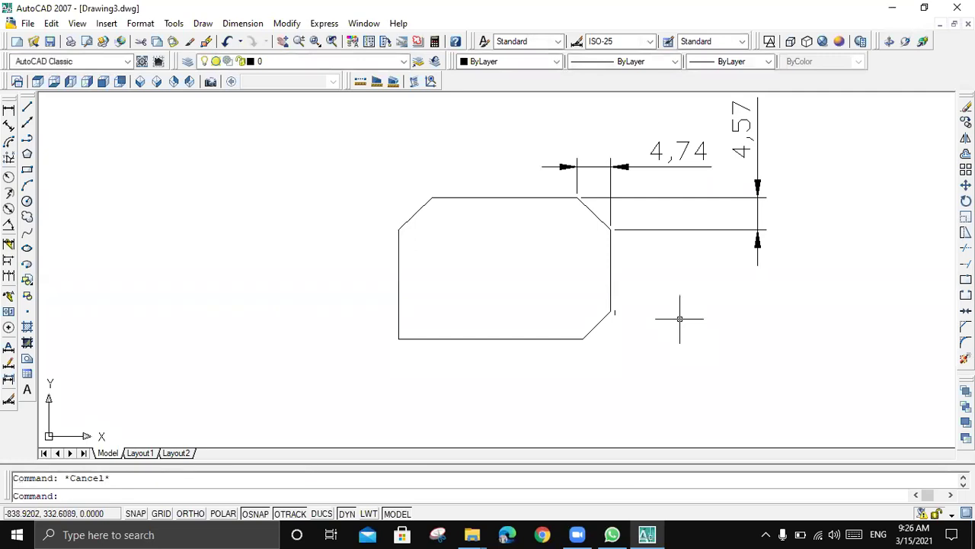
Step: Erase the horizontal and vertical dimensions of the upper-right chamfer
scroll(602, 326, "up", 2)
scroll(590, 349, "up", 3)
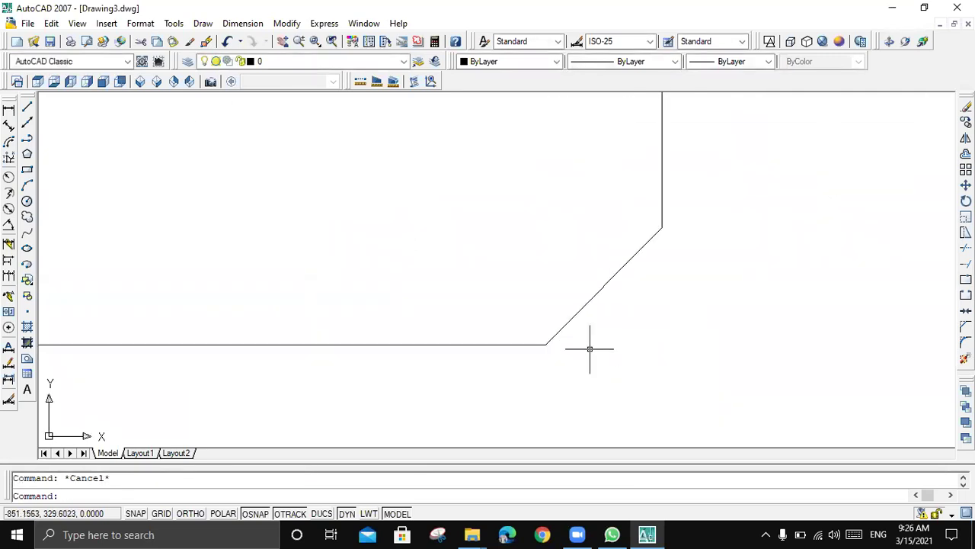
scroll(590, 348, "down", 5)
scroll(546, 373, "up", 2)
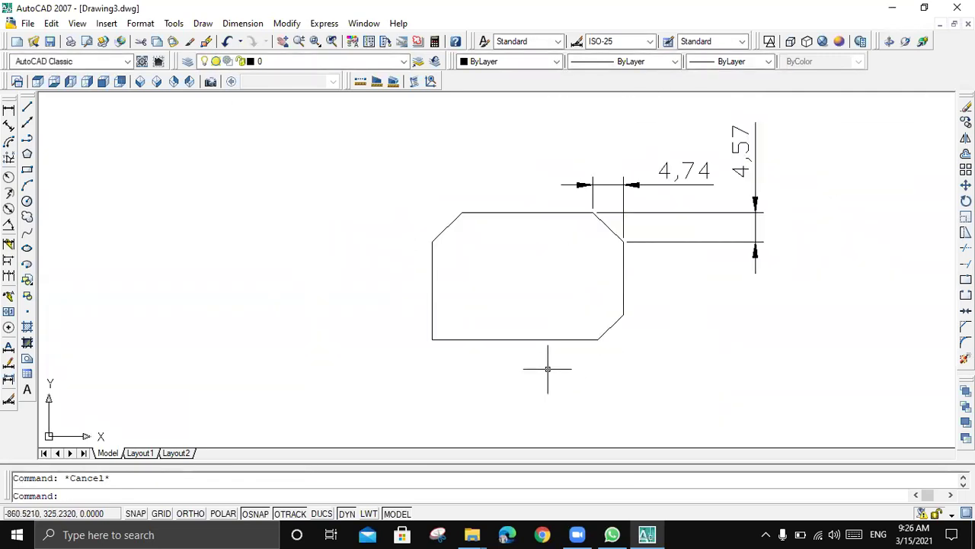
left_click(800, 136)
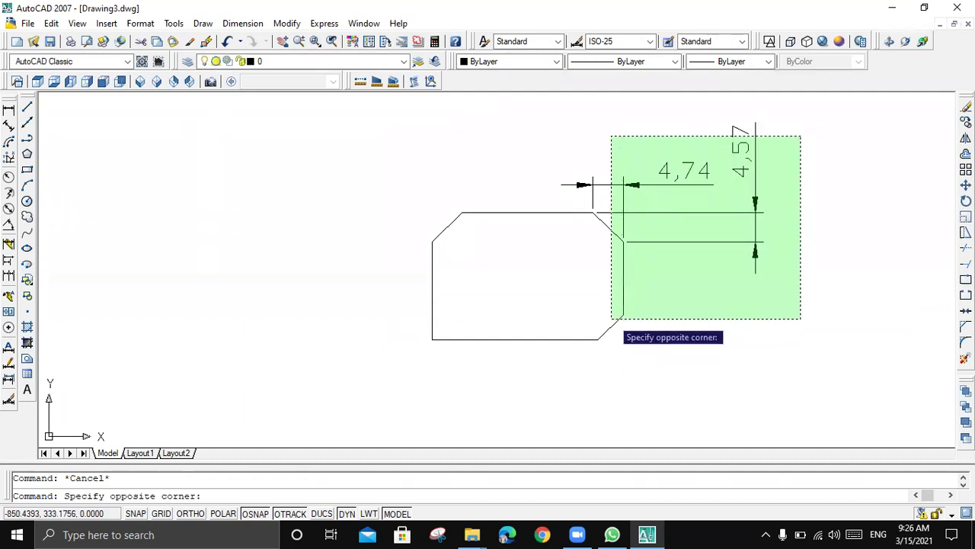
left_click(611, 318)
key("Delete")
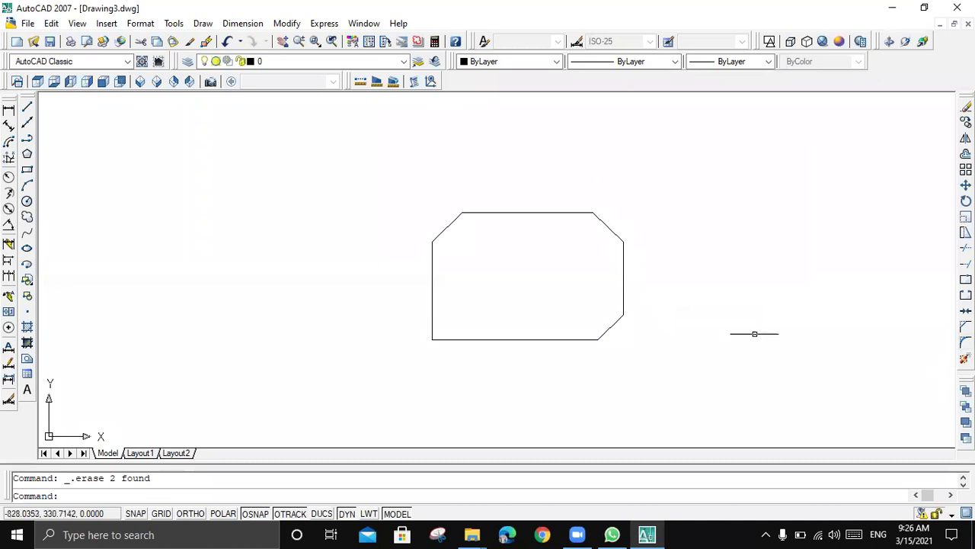
Step: Undo the dimension erasure, the lower-right chamfer and both linear dimensions of the upper-right chamfer
key("ctrl+z")
key("ctrl+z")
key("ctrl+z")
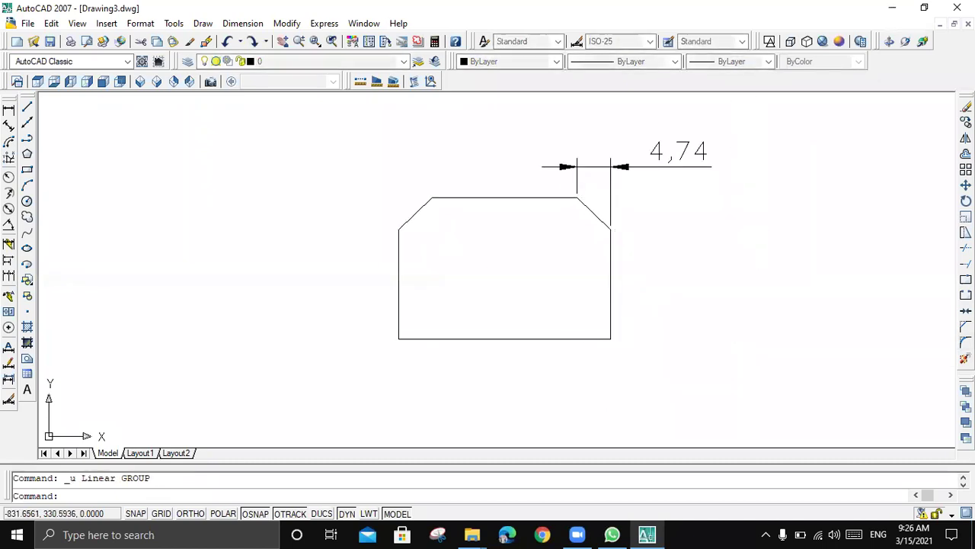
key("ctrl+z")
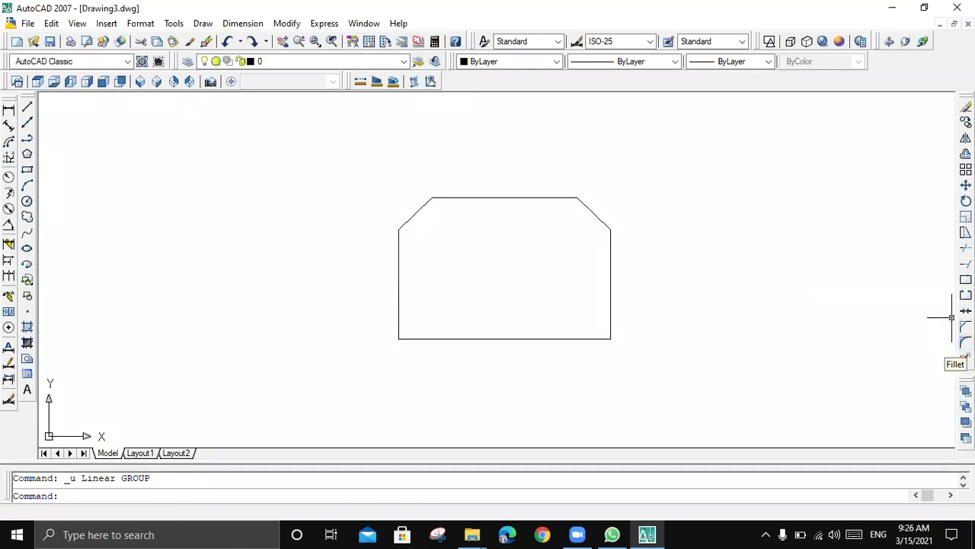
Step: Fillet the shape's lower-left corner with a radius of 3, between the bottom and left edges
left_click(965, 343)
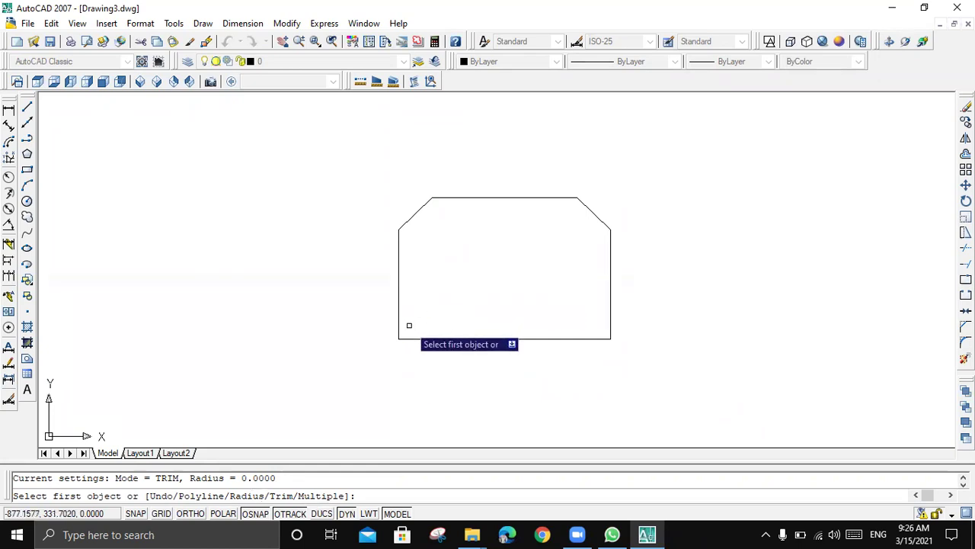
type("r")
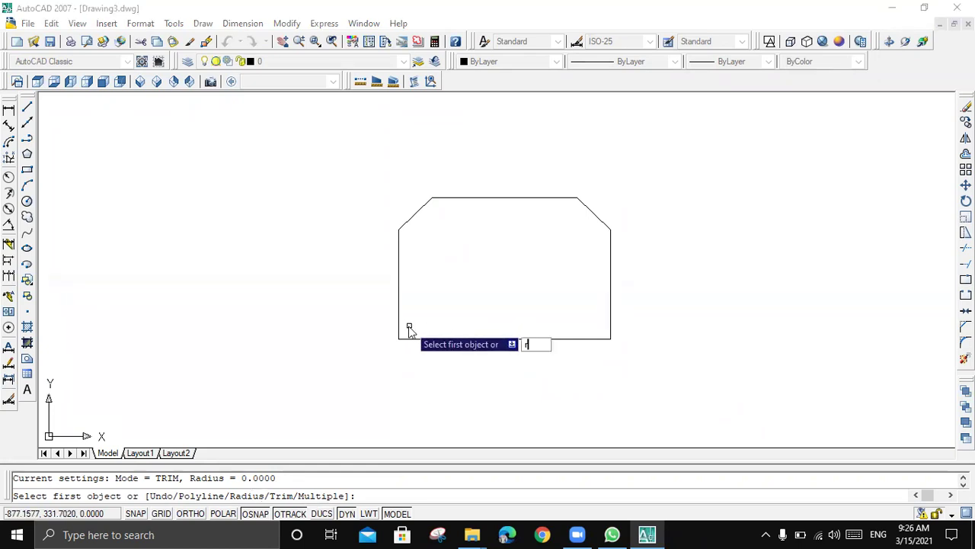
key("Return")
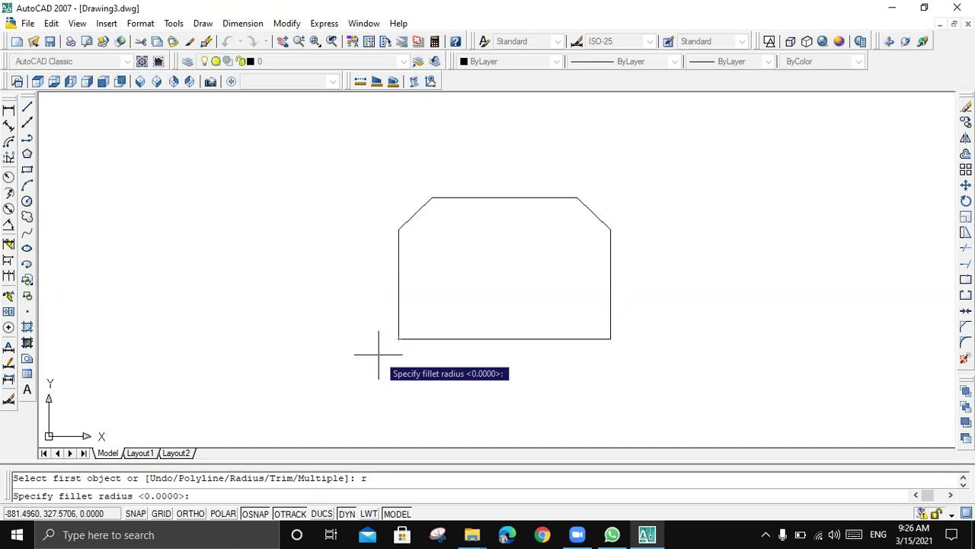
type("3")
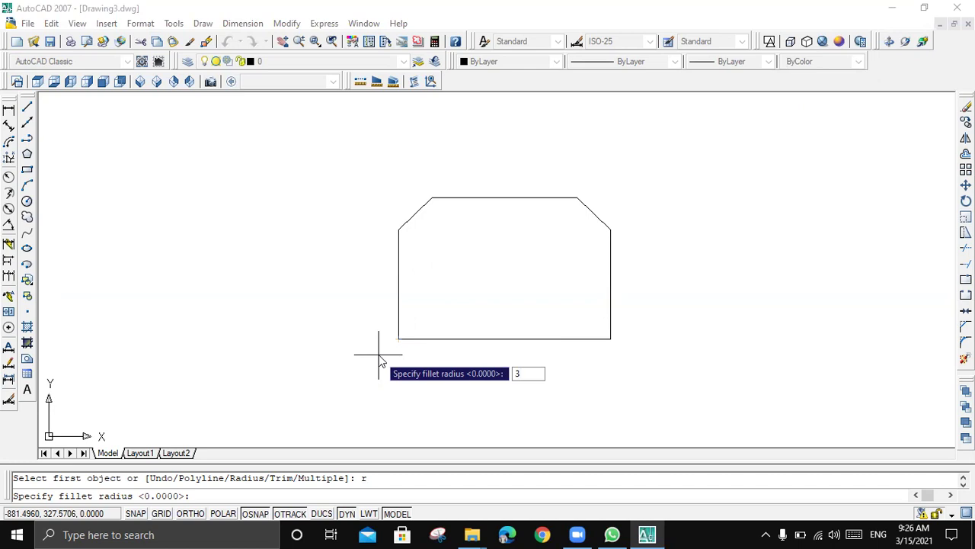
key("Return")
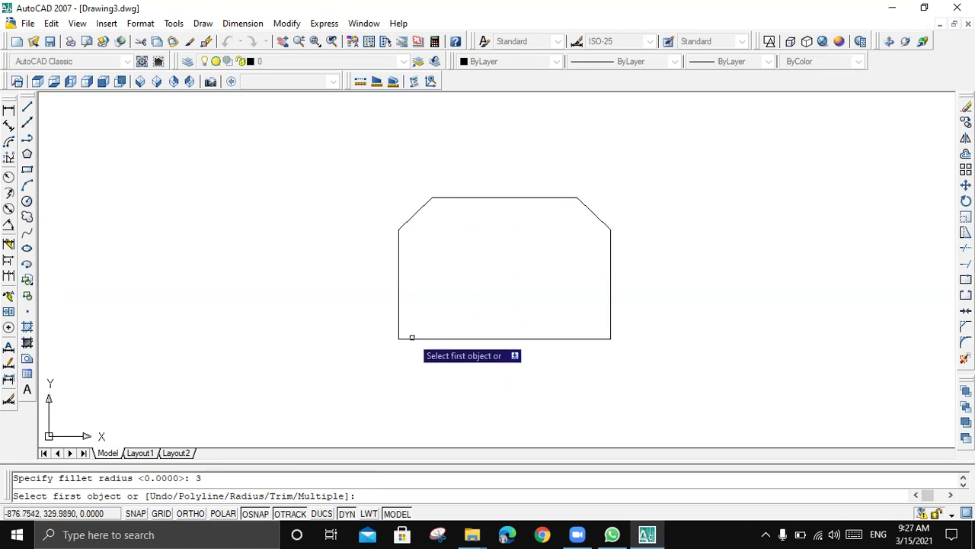
left_click(412, 339)
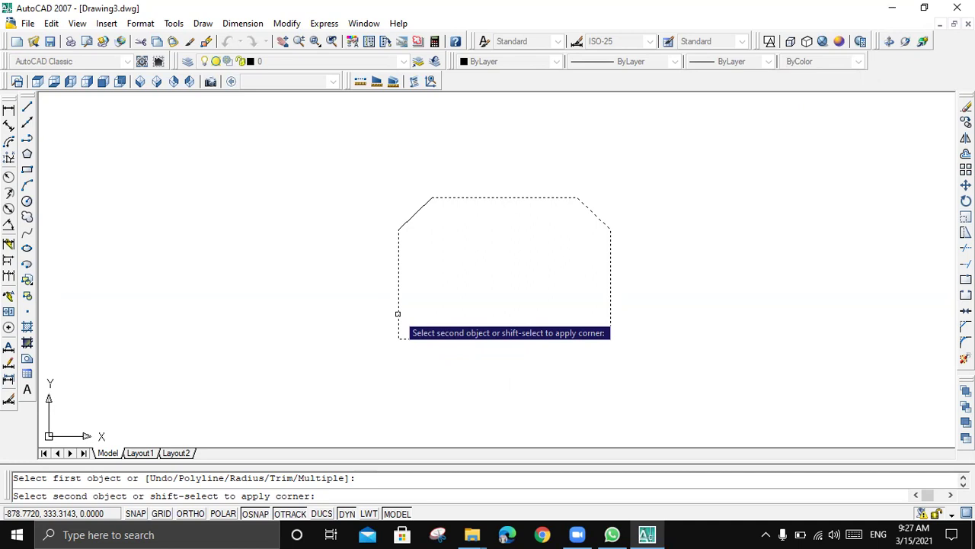
left_click(397, 313)
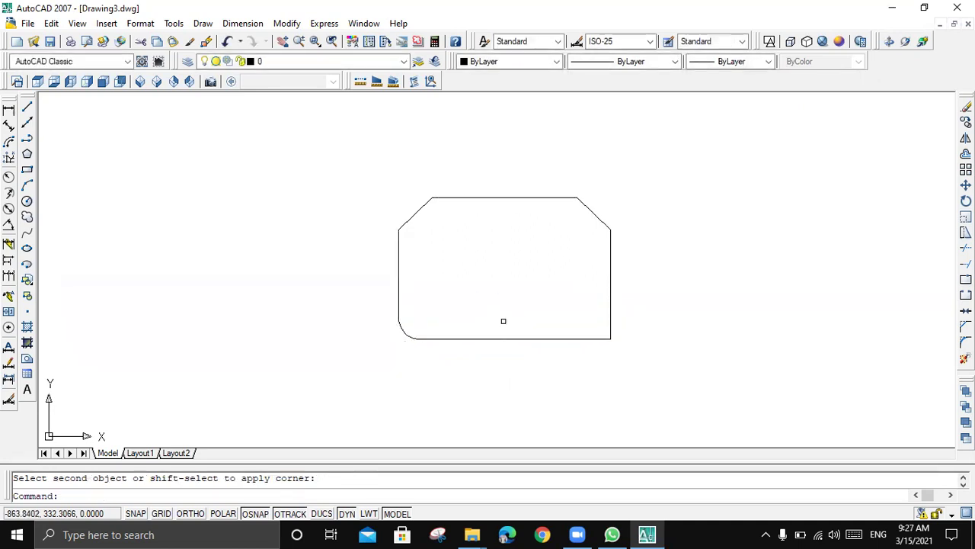
Step: Fillet the shape's lower-right corner with a radius of 8, between the right and bottom edges, and undo that fillet
scroll(391, 346, "up", 2)
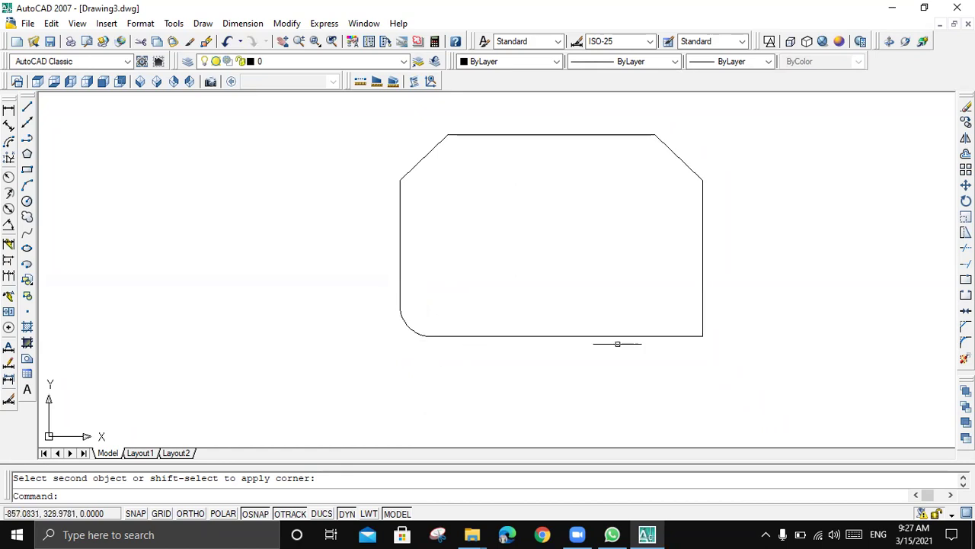
key("Return")
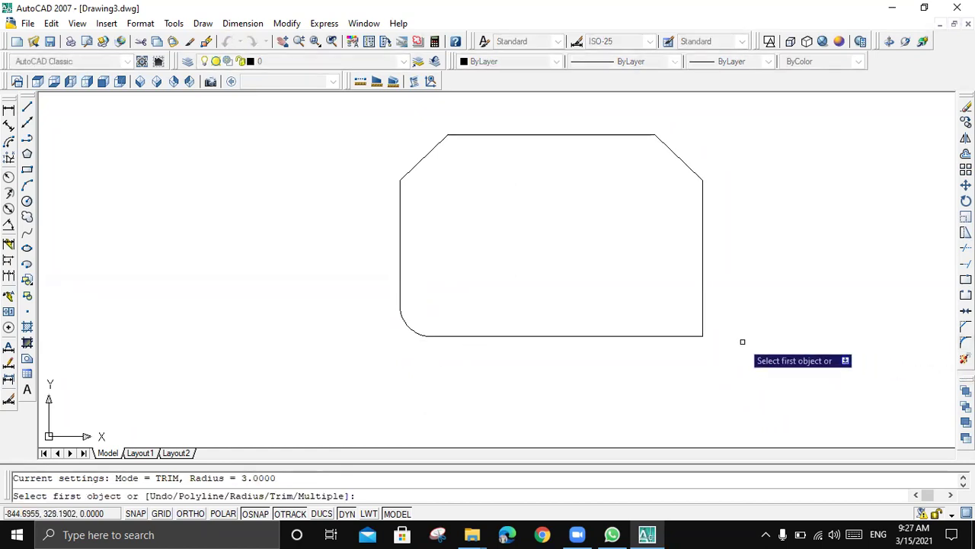
type("r")
key("Return")
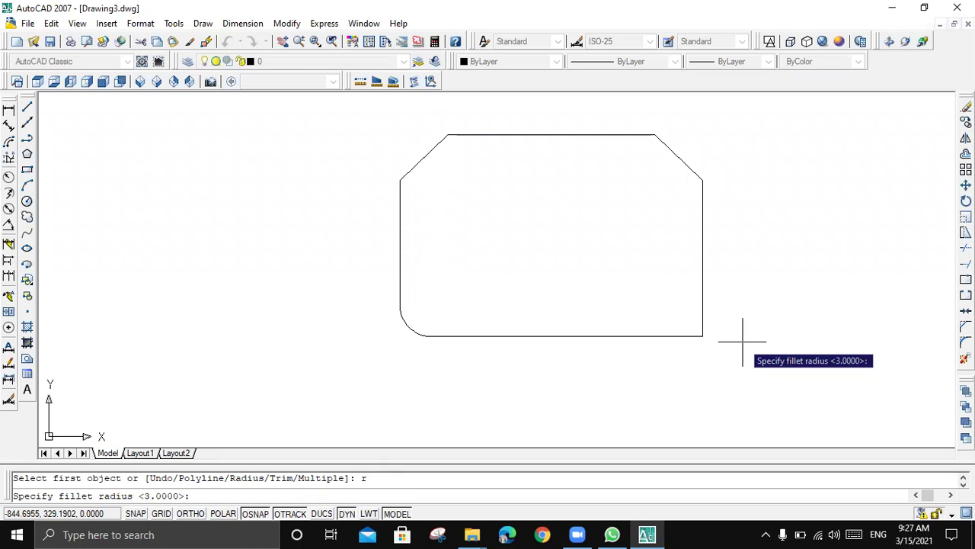
type("8")
key("Return")
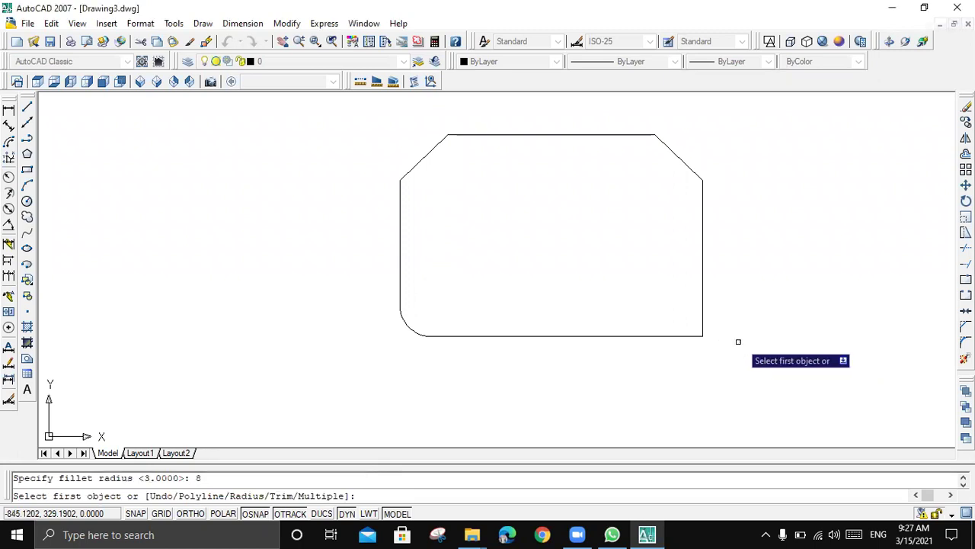
left_click(701, 326)
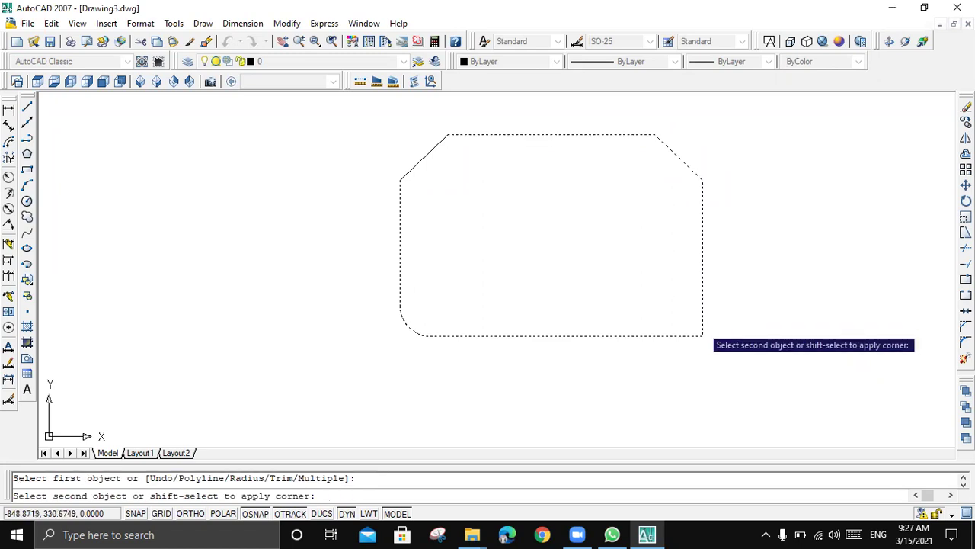
left_click(674, 334)
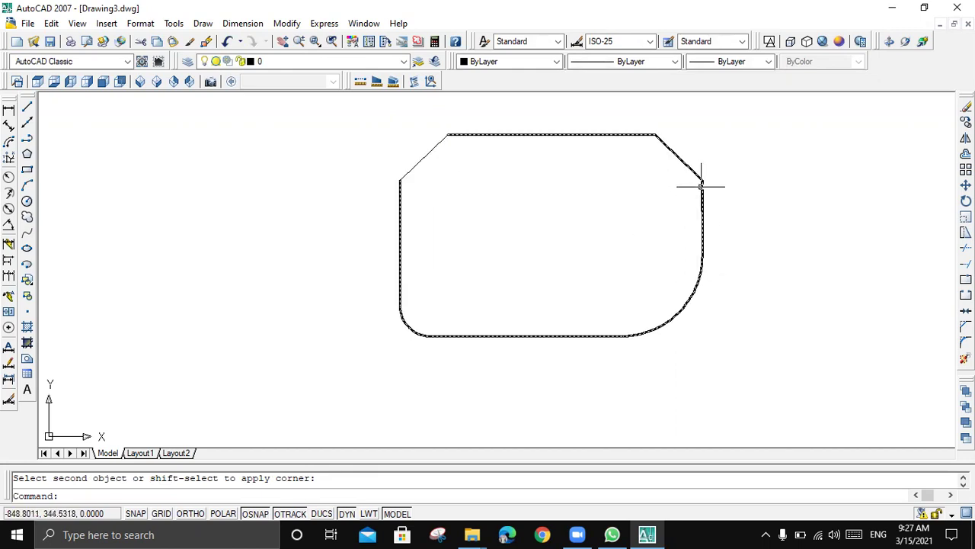
key("ctrl+z")
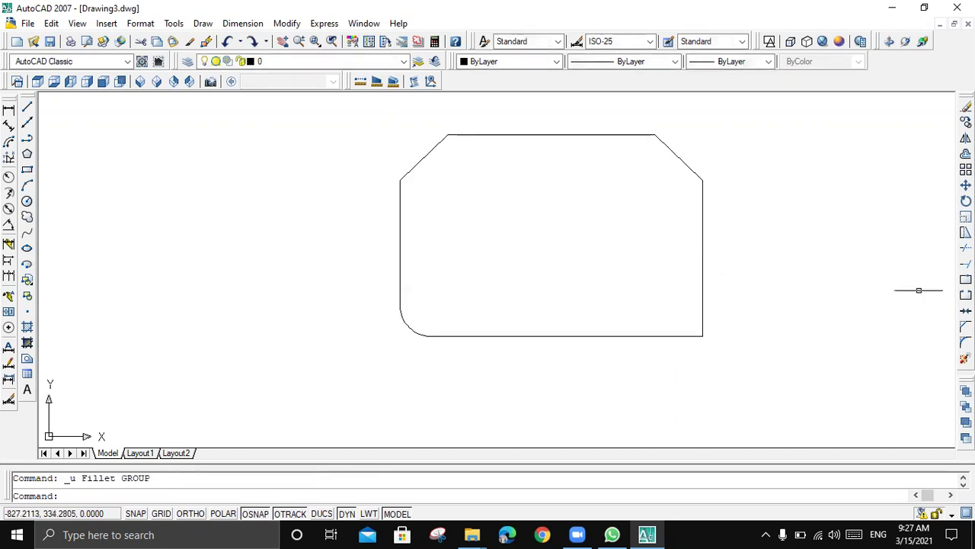
Step: Try to fillet the shape's lower-right corner with a radius of 20
left_click(965, 342)
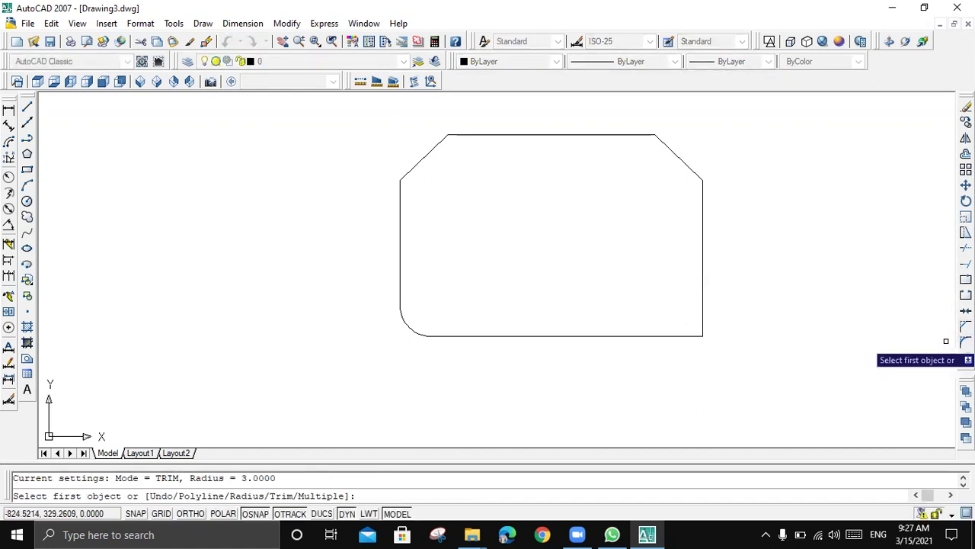
type("r")
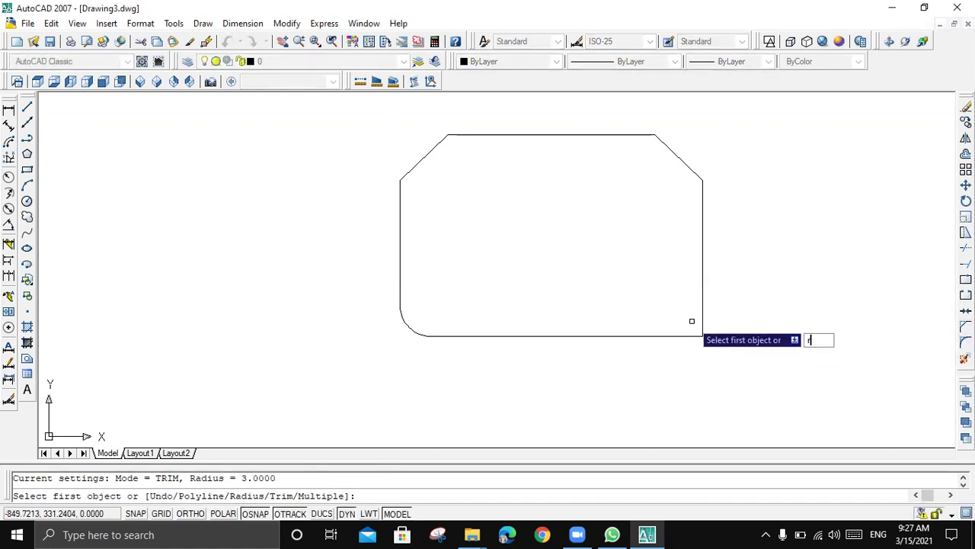
key("Return")
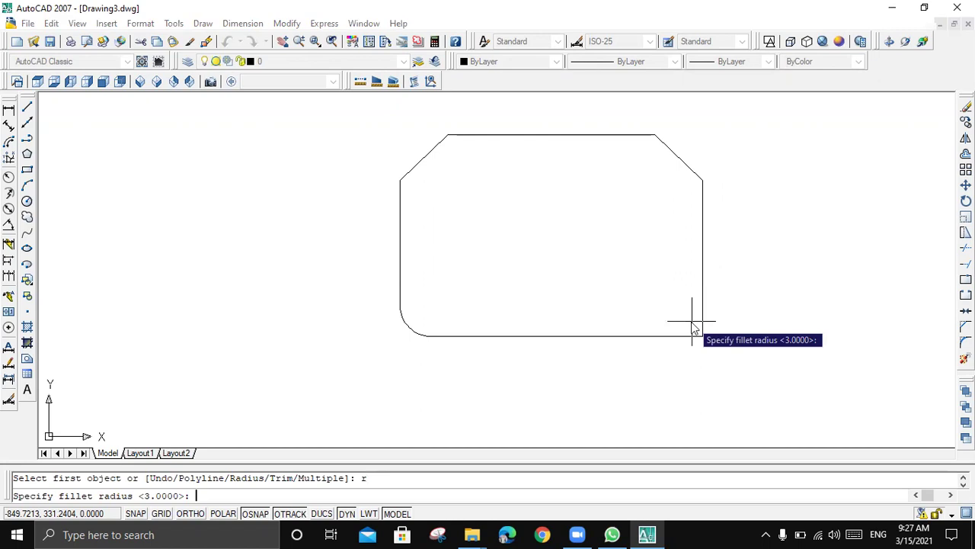
type("20")
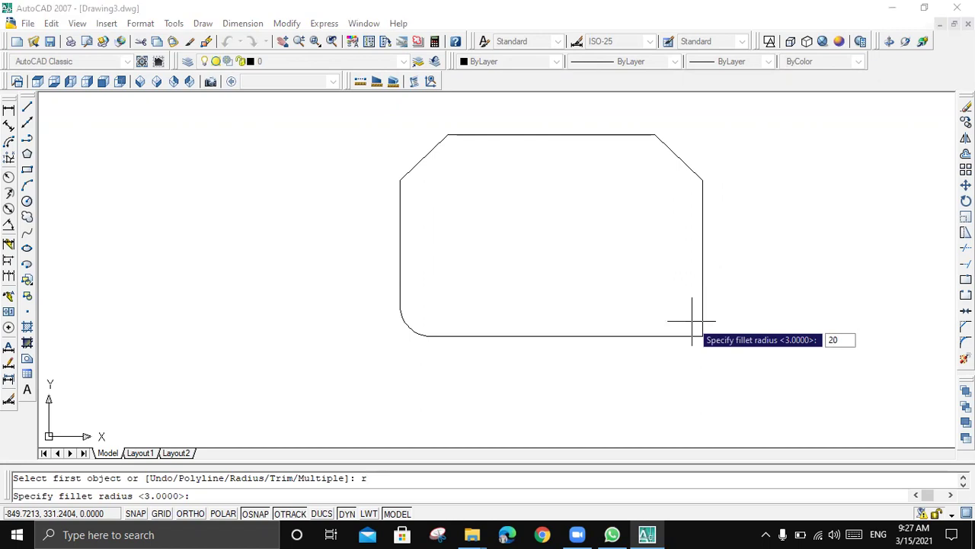
key("Return")
left_click(703, 317)
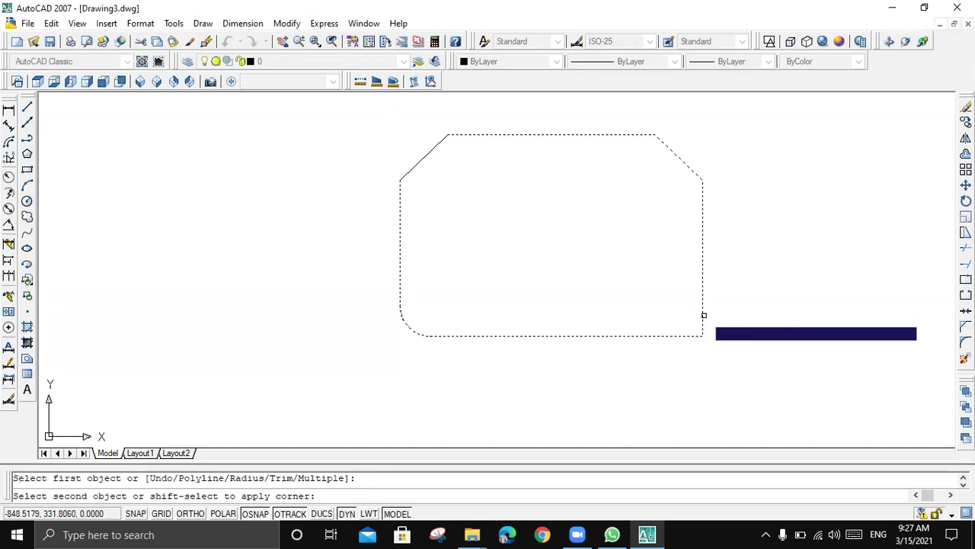
left_click(676, 336)
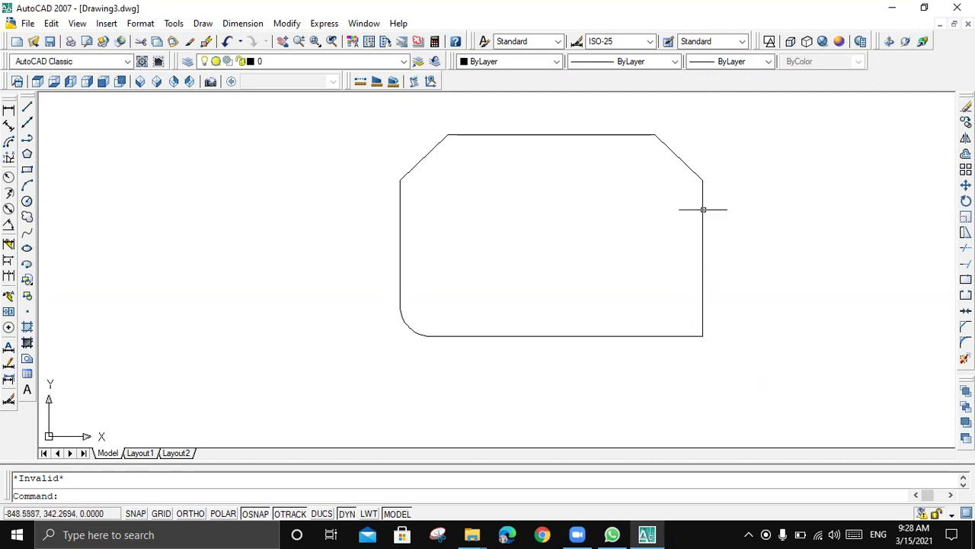
Step: Add a vertical linear dimension from the shape's lower-right corner to the top edge's right end, and erase that dimension
left_click(9, 108)
left_click(702, 335)
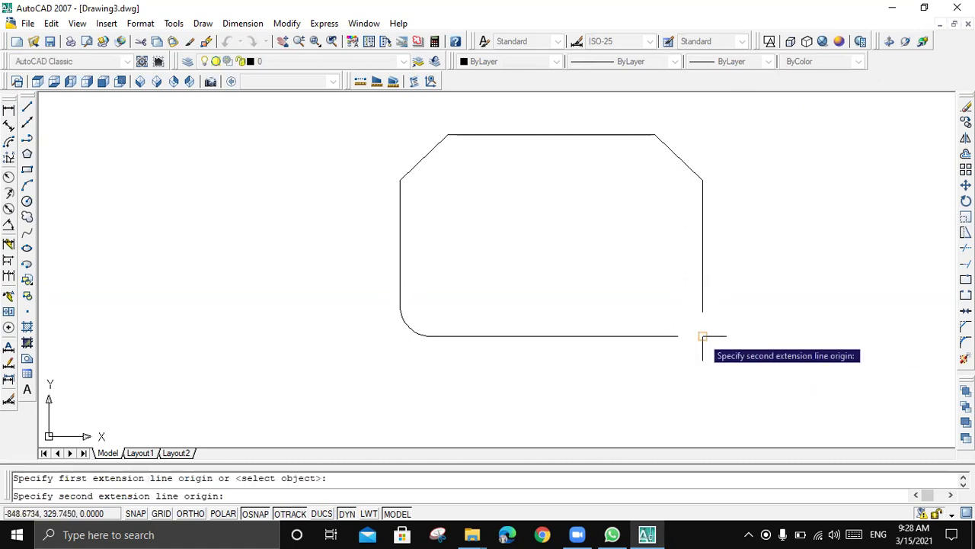
left_click(657, 135)
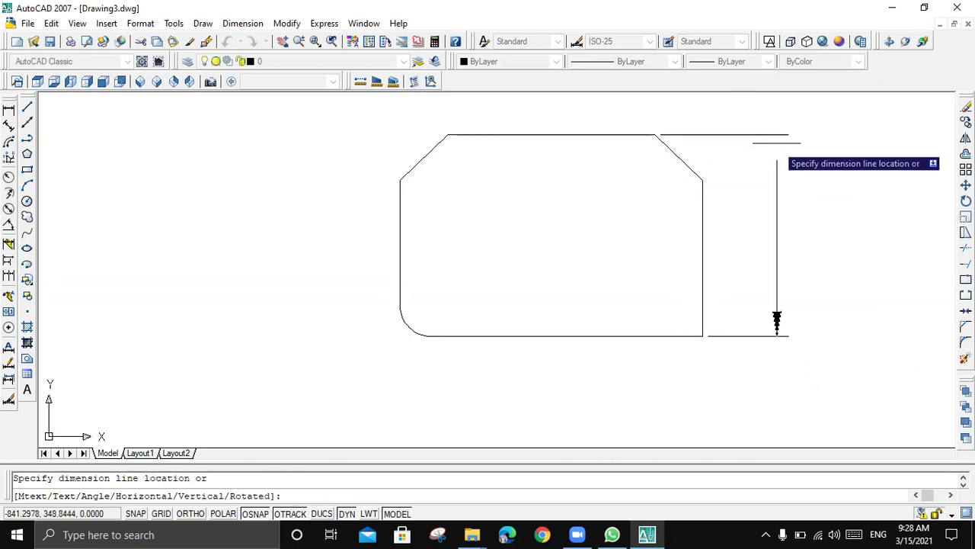
left_click(792, 197)
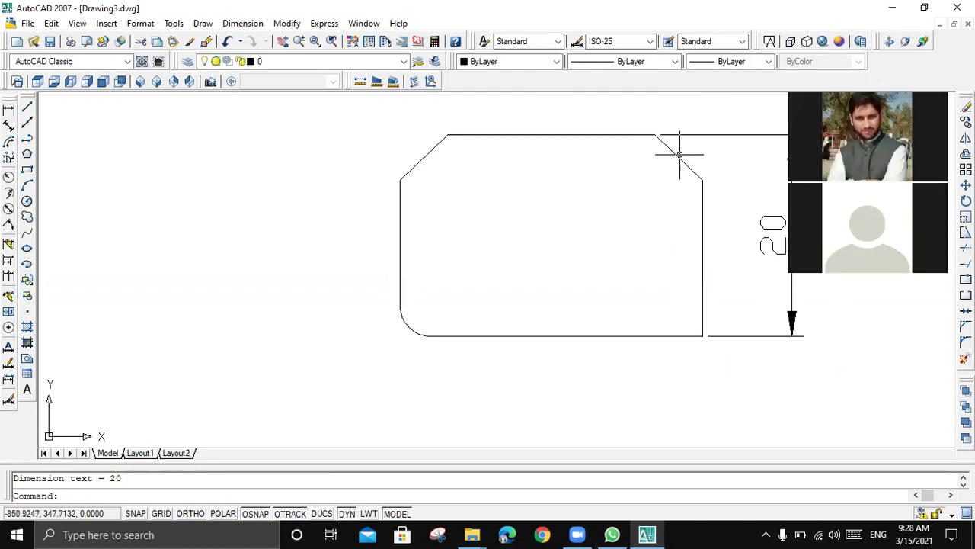
left_click(721, 135)
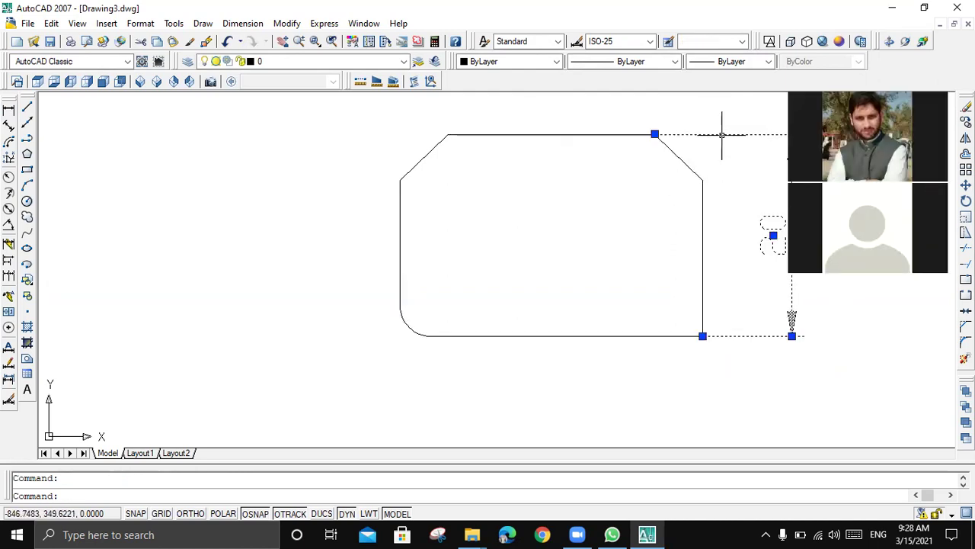
key("Delete")
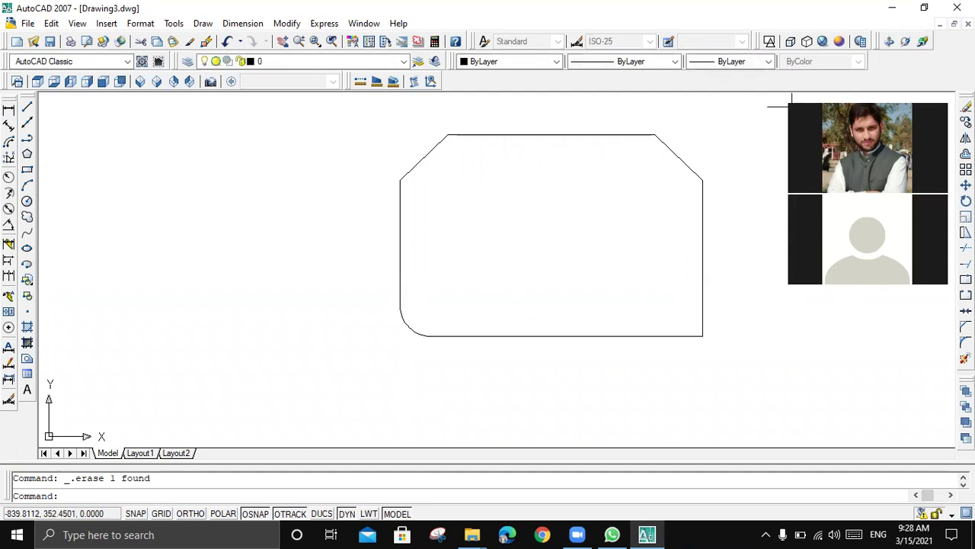
Step: Erase the shape's outline and select the upper-left chamfer line without changing it
left_click(692, 170)
key("Delete")
left_click(411, 166)
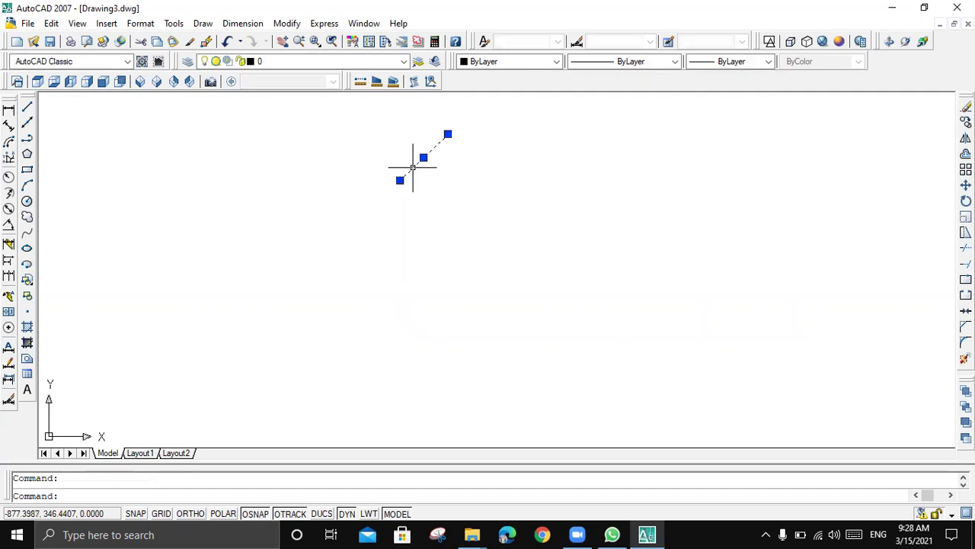
key("Escape")
Step: Undo the erasure and the earlier edits back to the rectangle with the upper-left diagonal line and its two dimensions
key("ctrl+z")
key("ctrl+z")
key("ctrl+z")
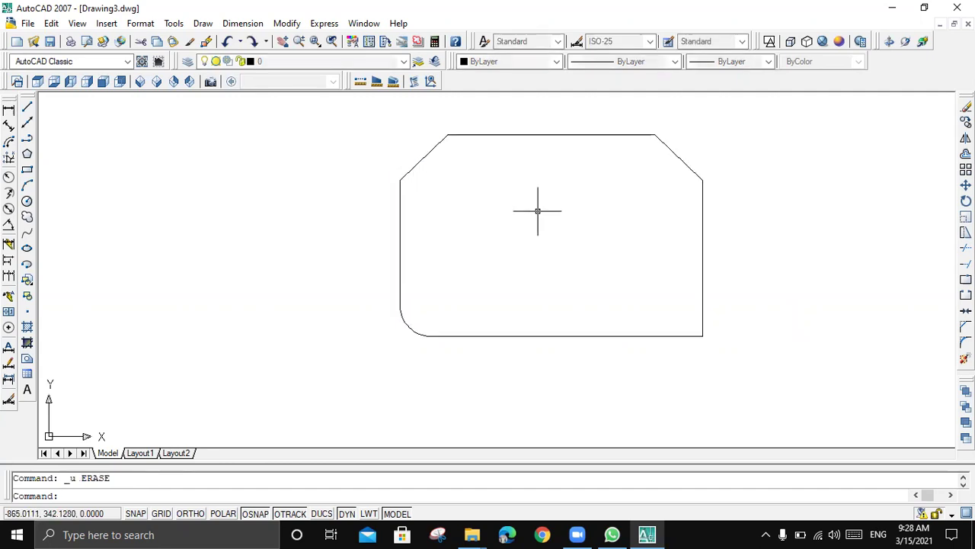
key("ctrl+z")
key("ctrl+z")
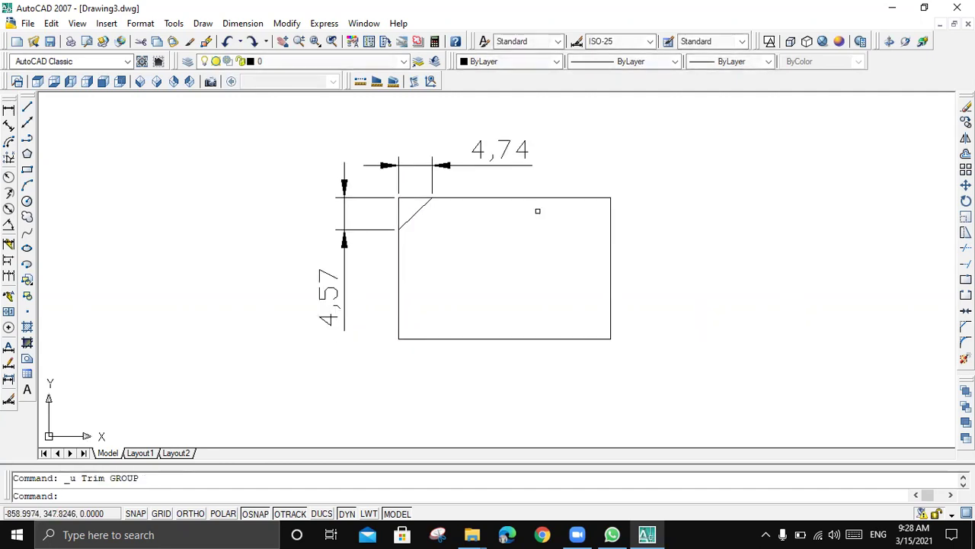
key("Escape")
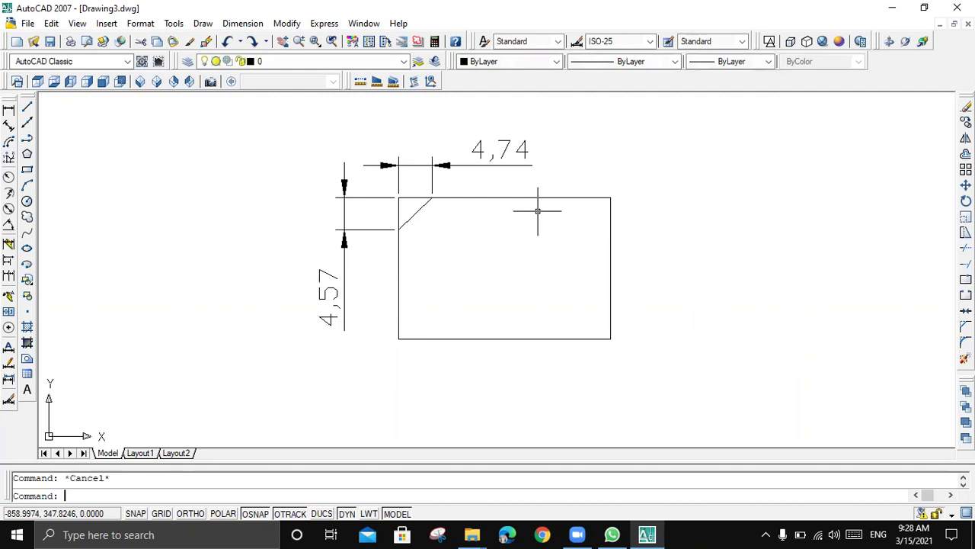
Step: Fillet the rectangle's lower-right corner with a radius of 20, between the right and bottom edges
left_click(964, 342)
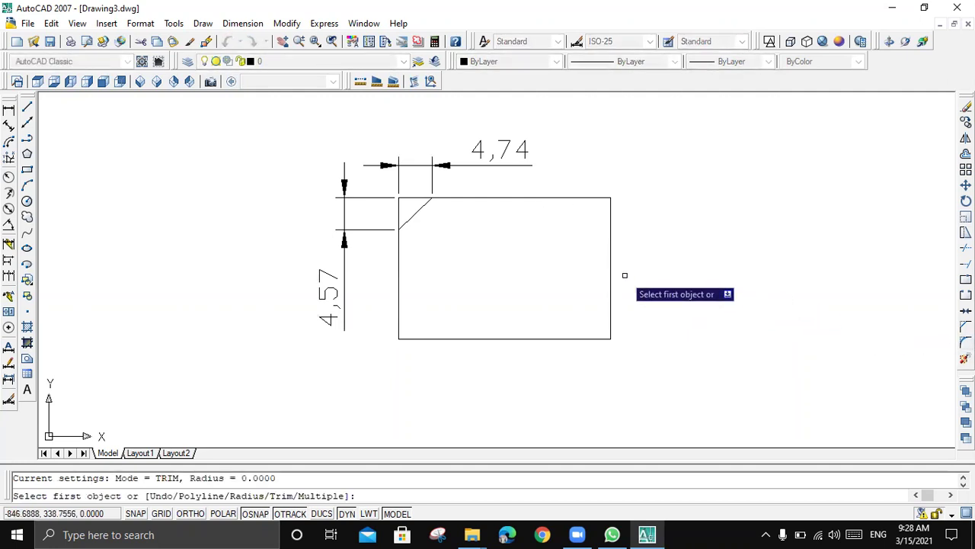
type("r")
key("Return")
type("20")
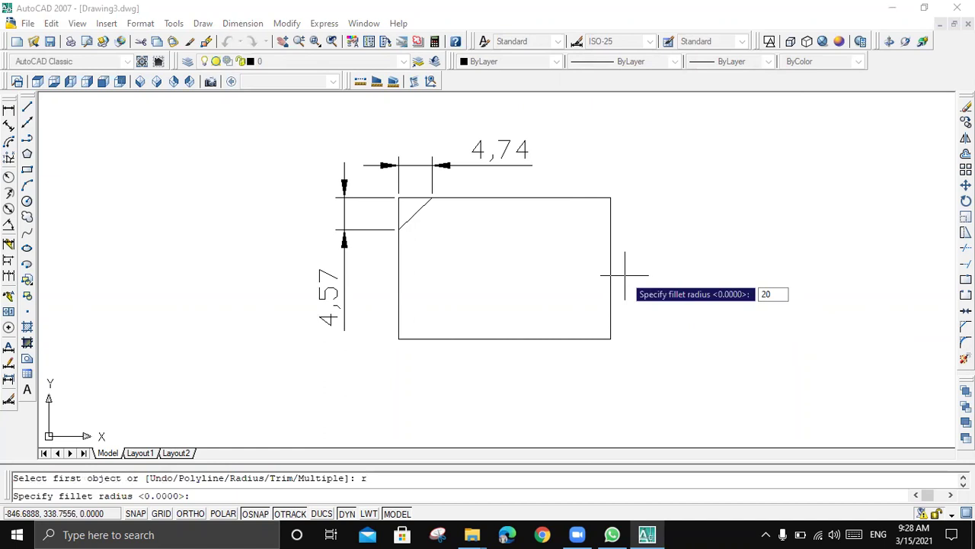
key("Return")
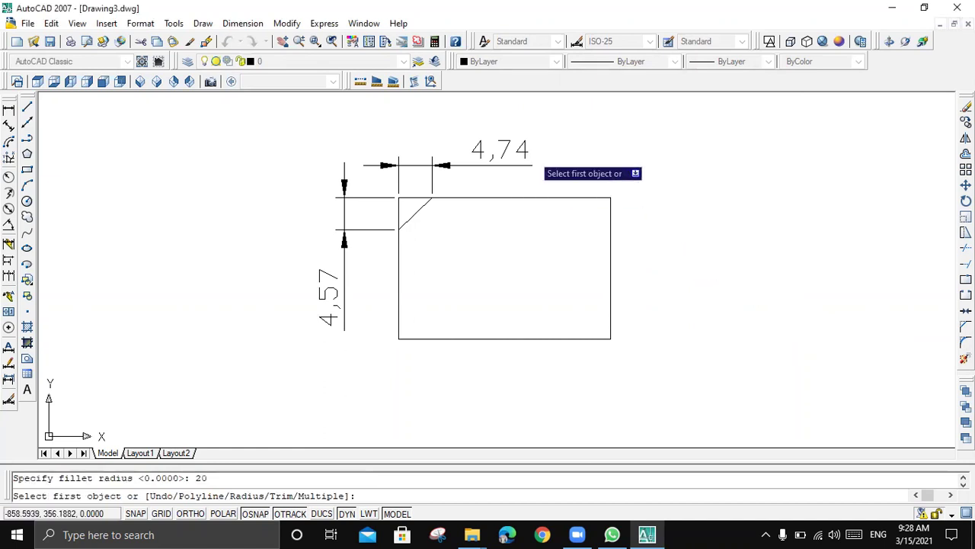
left_click(611, 259)
left_click(573, 337)
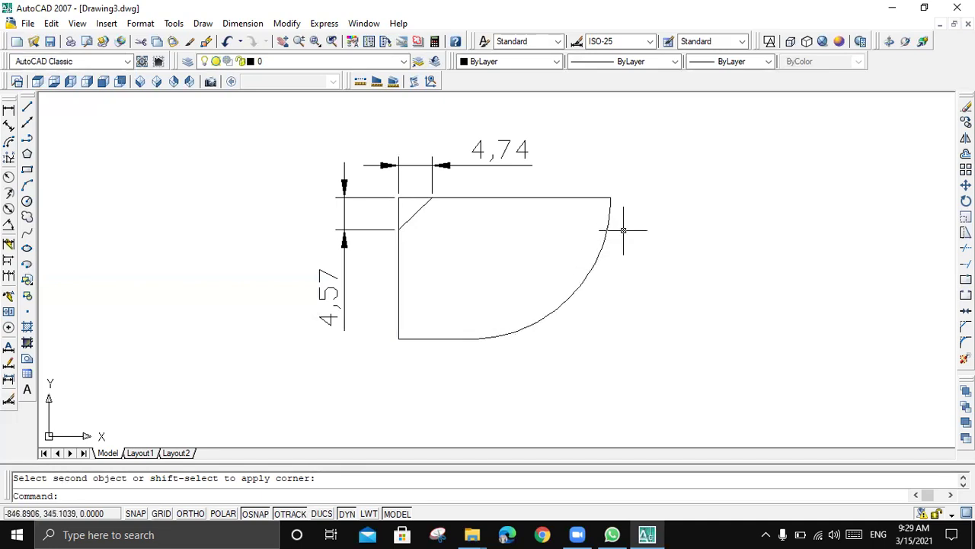
Step: Undo the radius 20 fillet and redo it to compare the corner before and after
key("ctrl+z")
key("ctrl+y")
key("ctrl+y")
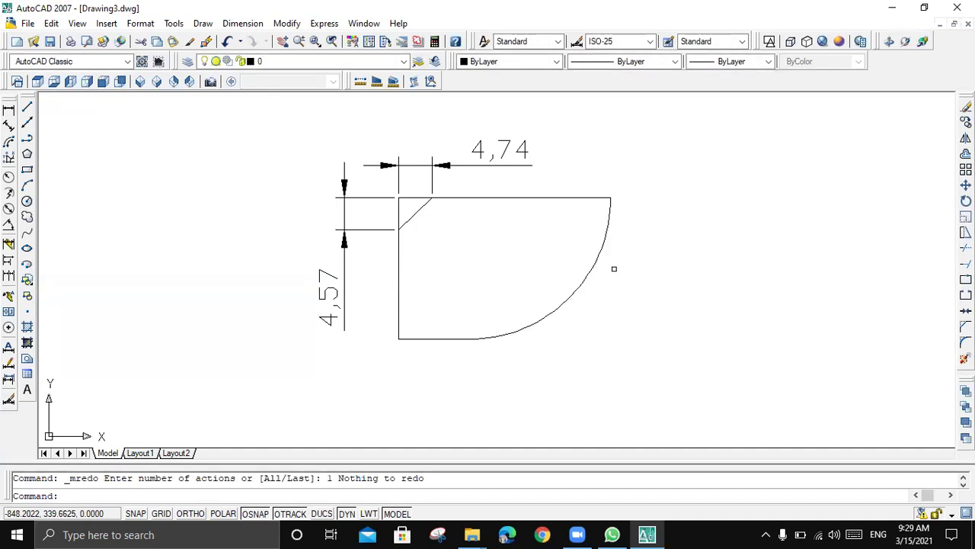
Step: Undo the radius 20 fillet and the diagonal line across the rectangle's upper-left corner
key("ctrl+z")
key("ctrl+z")
key("ctrl+z")
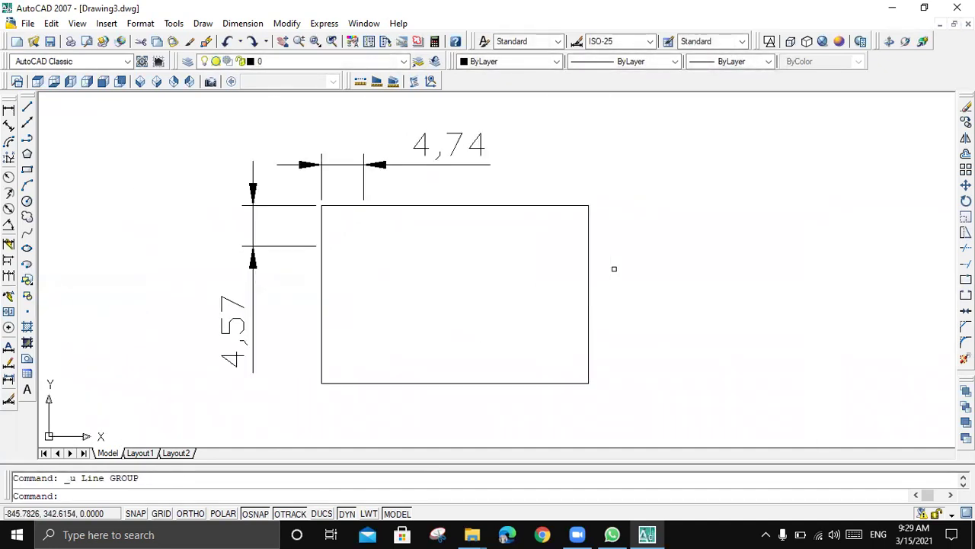
key("Escape")
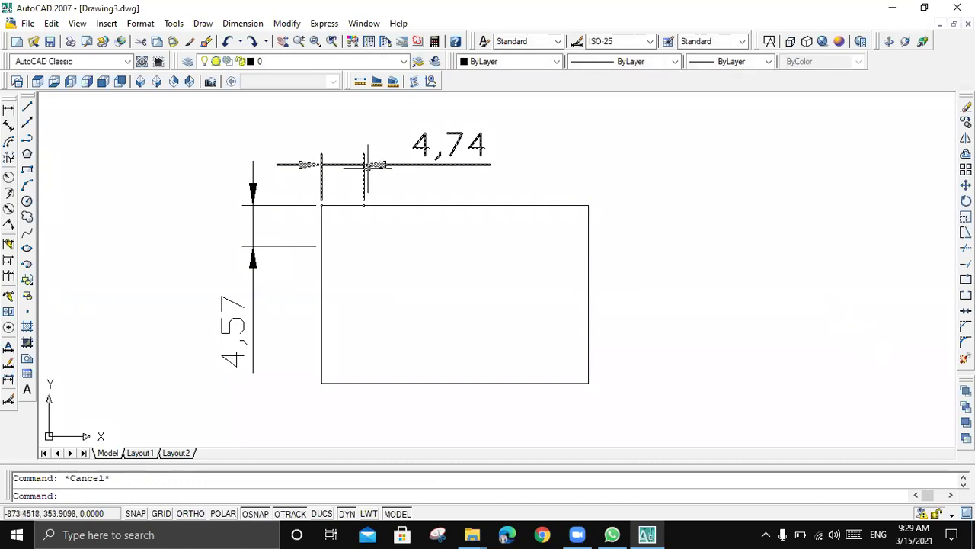
Step: Erase the horizontal and vertical dimensions at the rectangle's upper-left corner
left_click(539, 126)
left_click(363, 167)
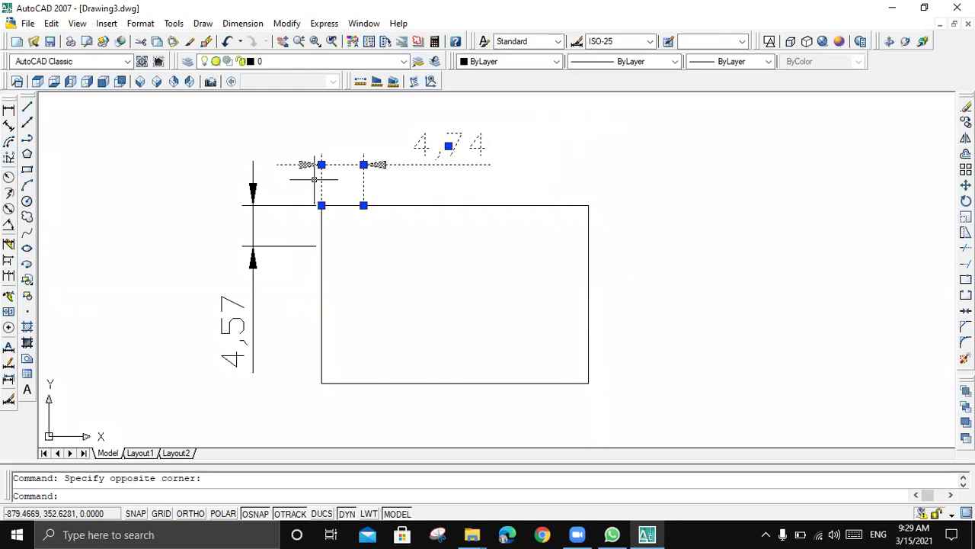
key("Delete")
left_click(209, 393)
key("Delete")
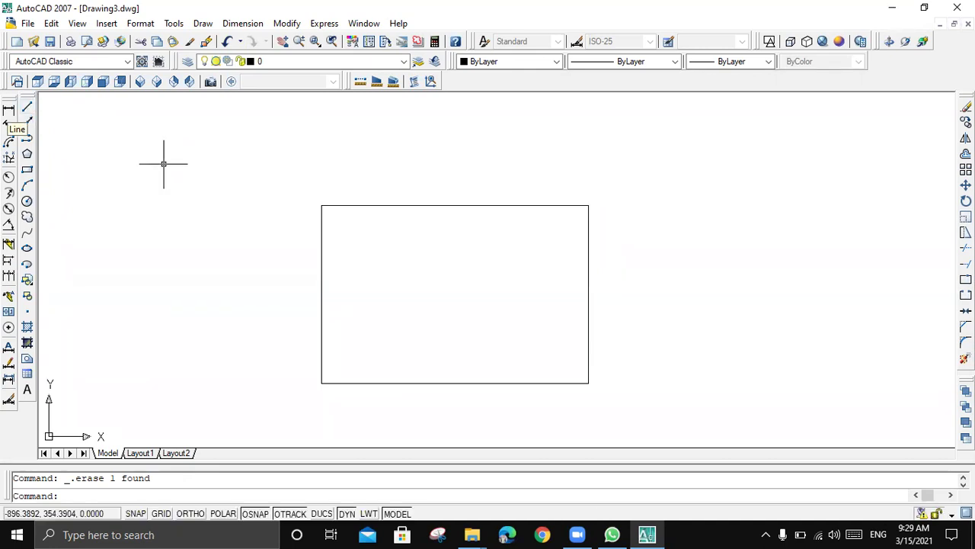
Step: Draw a second, slightly smaller rectangle just to the right of the existing one
left_click(28, 170)
left_click(624, 202)
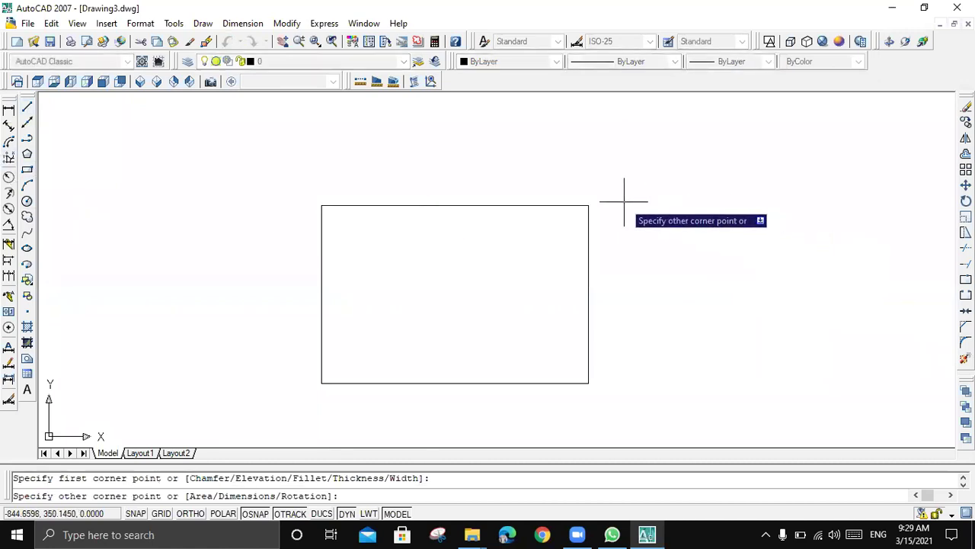
left_click(838, 362)
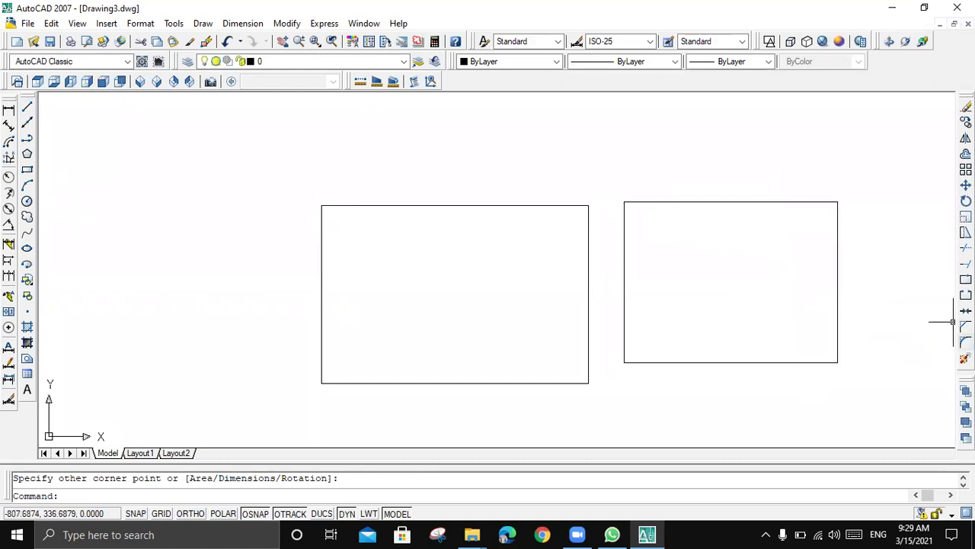
Step: Explode both rectangles into separate lines
left_click(965, 358)
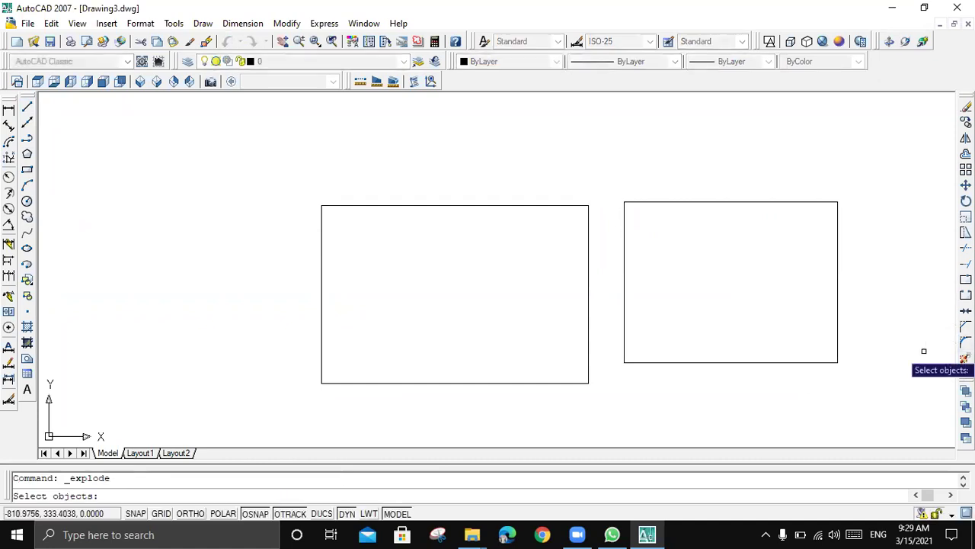
left_click(638, 202)
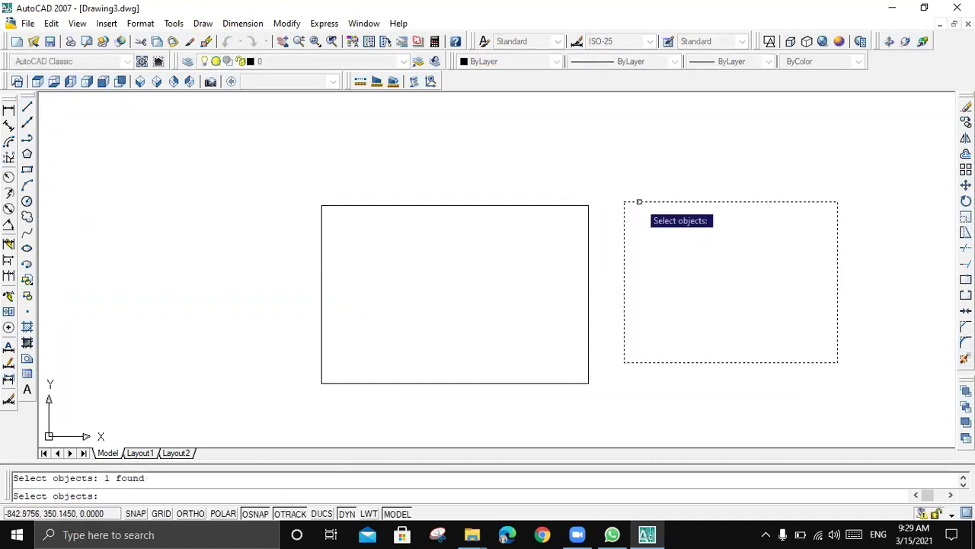
left_click(556, 205)
key("Return")
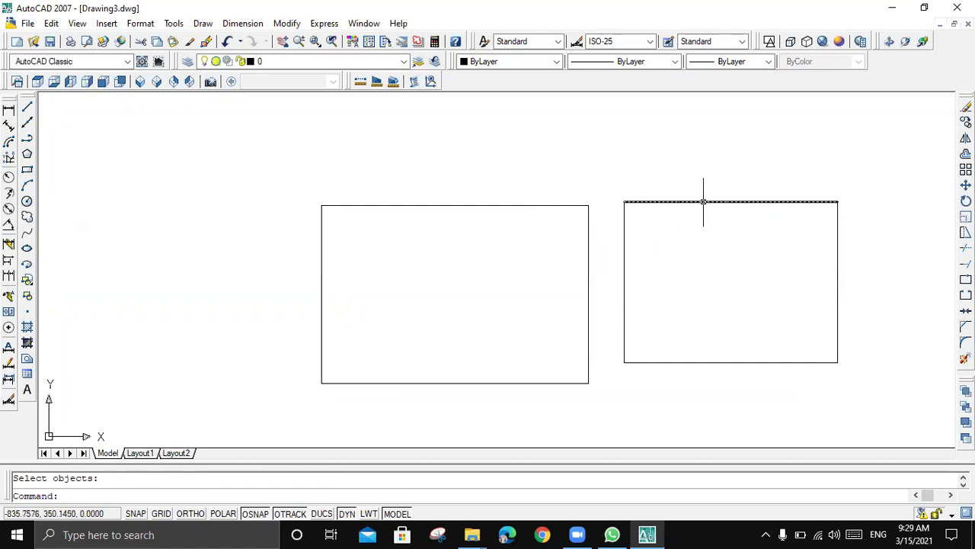
Step: Erase the right and left edges of the second rectangle
left_click(837, 227)
key("Delete")
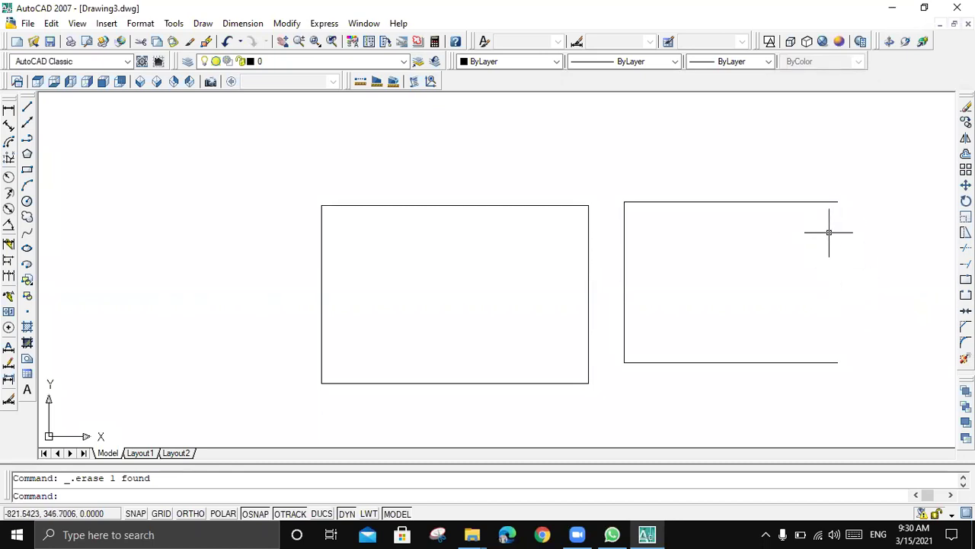
left_click(624, 275)
key("Delete")
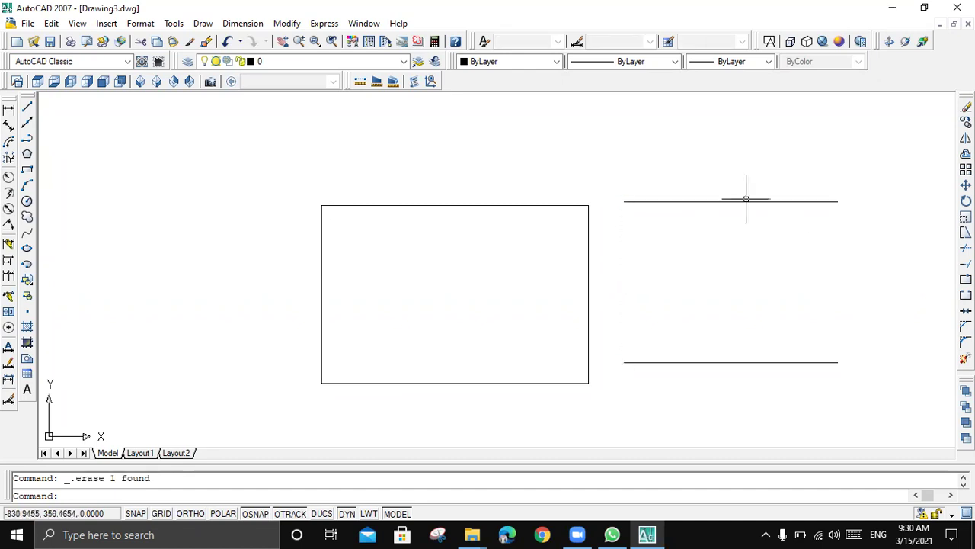
Step: Erase all remaining lines of both rectangles with one selection, clearing the drawing
left_click(901, 164)
left_click(305, 398)
key("Delete")
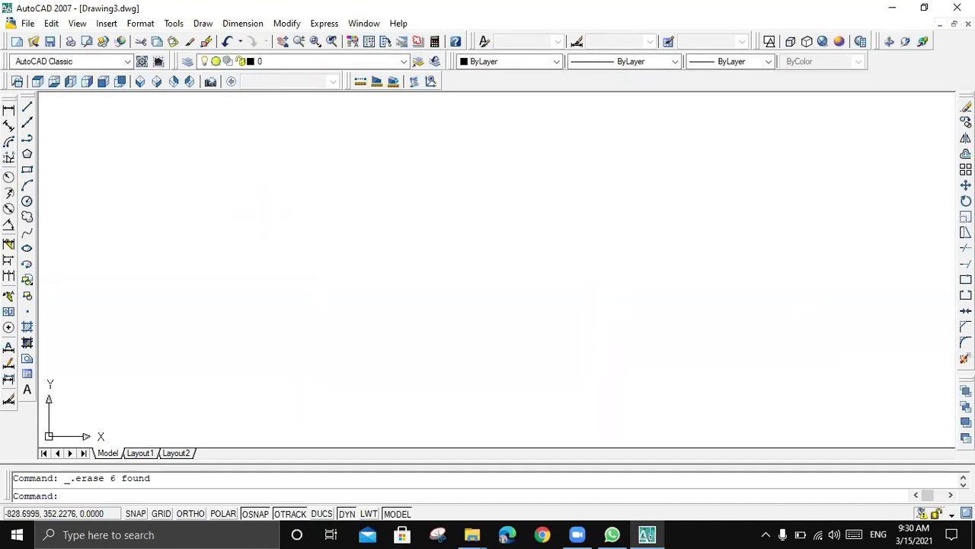